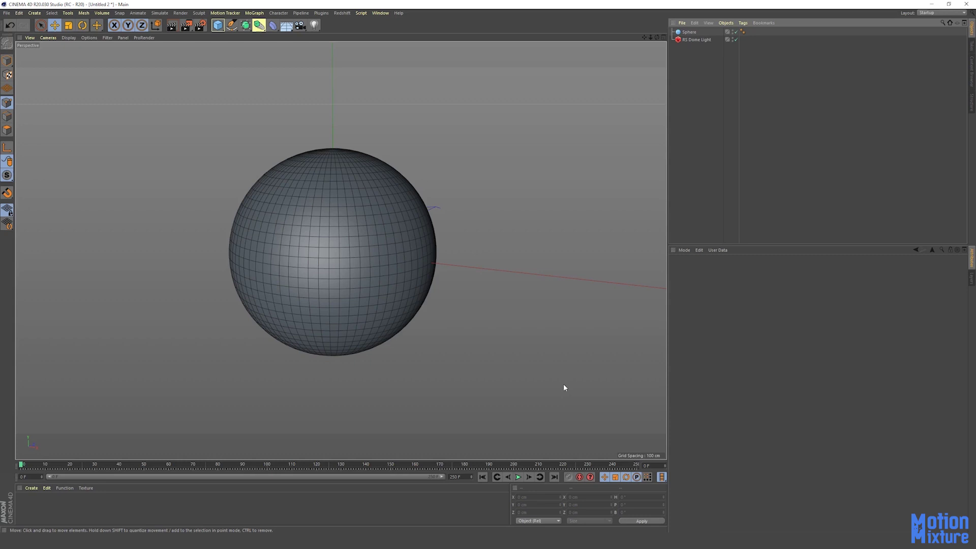
# - Make the sphere editable by converting it to a polygon object
pyautogui.keyDown('alt'); pyautogui.moveTo(379, 344); pyautogui.dragTo(365, 336, button='middle'); pyautogui.keyUp('alt')
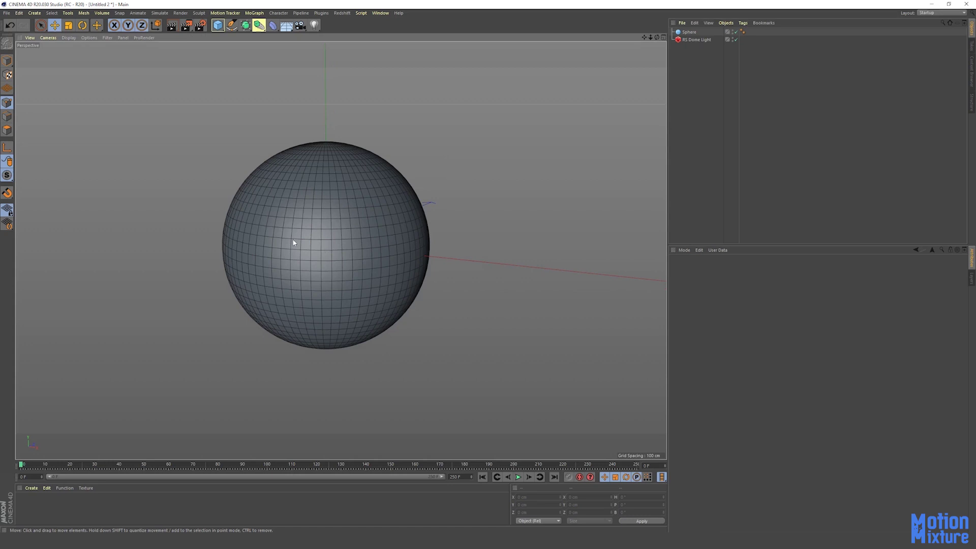
pyautogui.click(310, 249)
pyautogui.click(786, 179)
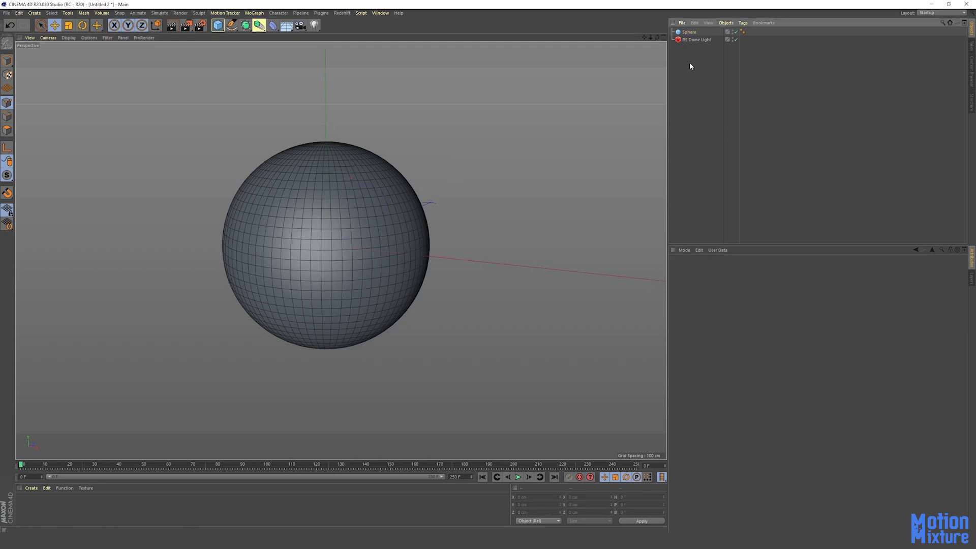
pyautogui.click(695, 35)
pyautogui.press('c')
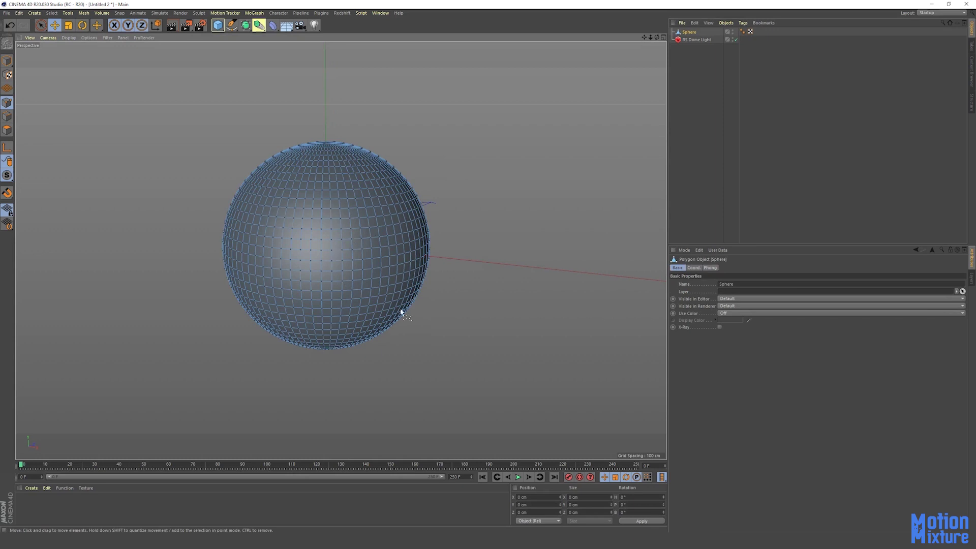
# - Create a vertex map on the sphere by selecting all its points and setting their vertex weight to 0%
pyautogui.hotkey('ctrl', 'a')
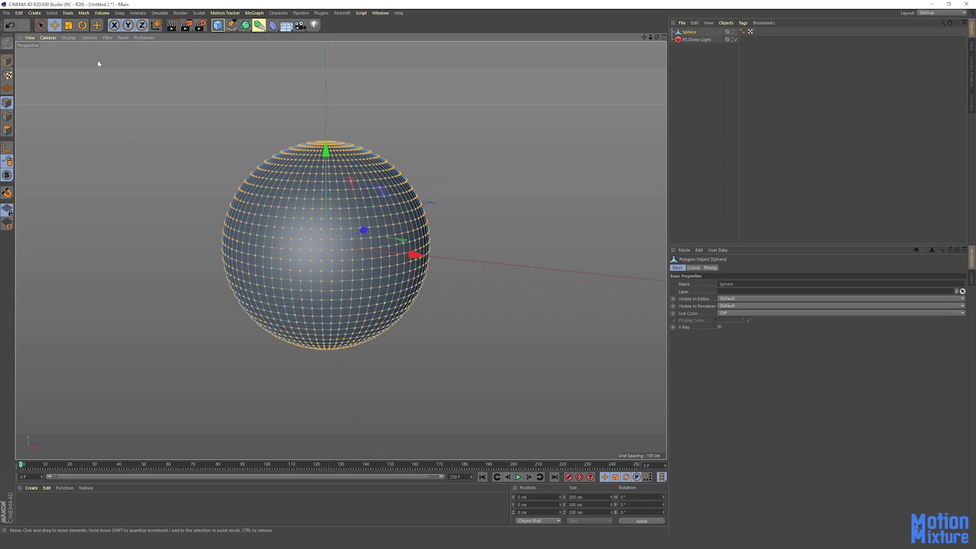
pyautogui.click(51, 12)
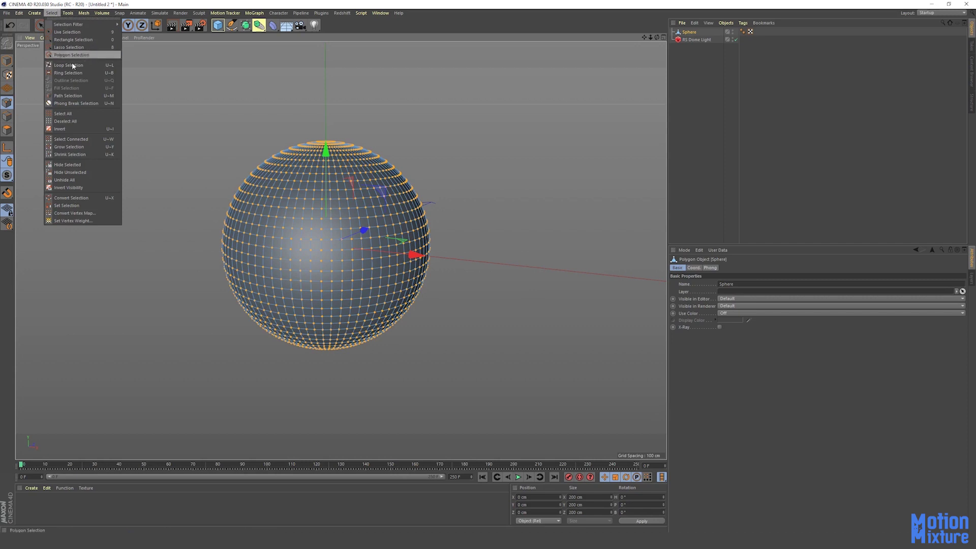
pyautogui.click(88, 221)
pyautogui.moveTo(86, 206); pyautogui.dragTo(96, 201)
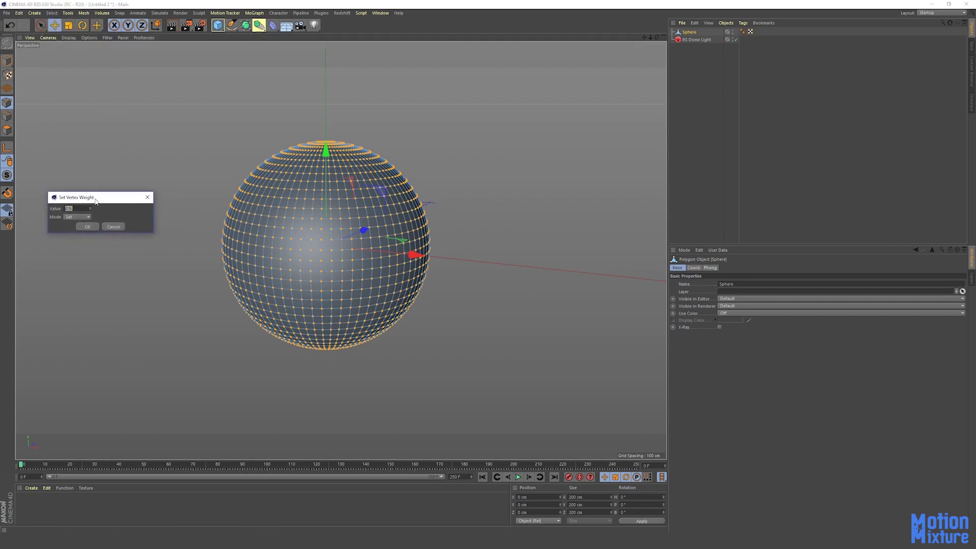
pyautogui.click(85, 226)
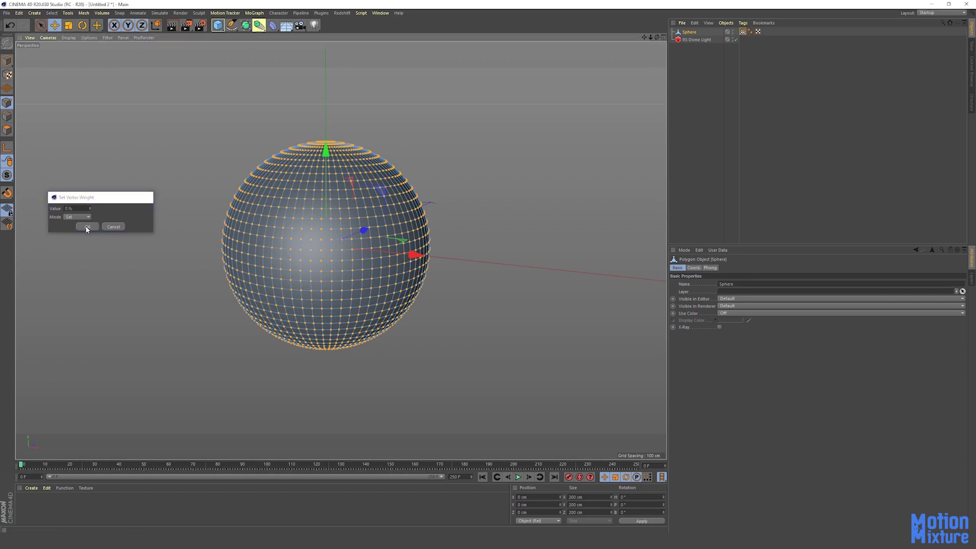
pyautogui.keyDown('alt'); pyautogui.moveTo(288, 269); pyautogui.dragTo(344, 289); pyautogui.keyUp('alt')
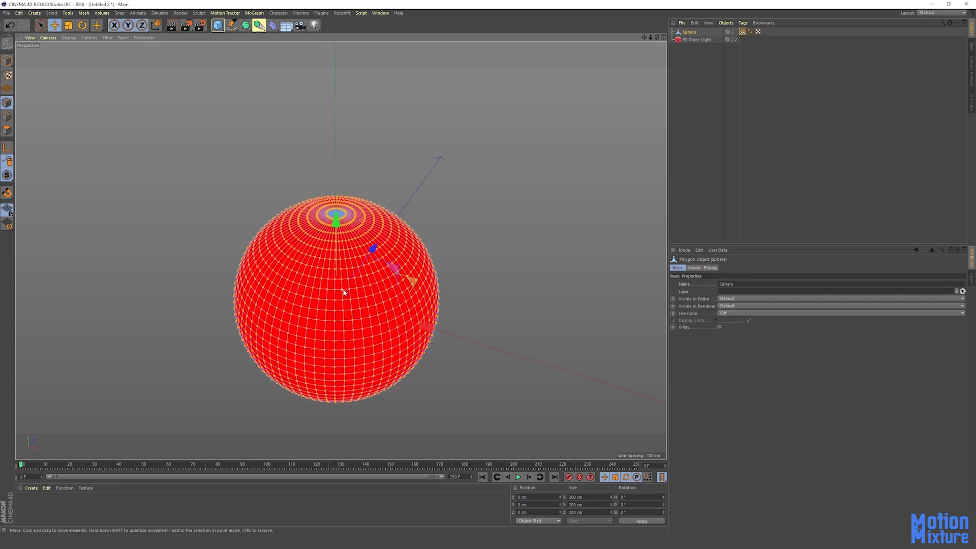
# - Paint full vertex weight around the sphere's upper pole and in a patch on its lower front
pyautogui.doubleClick(743, 32)
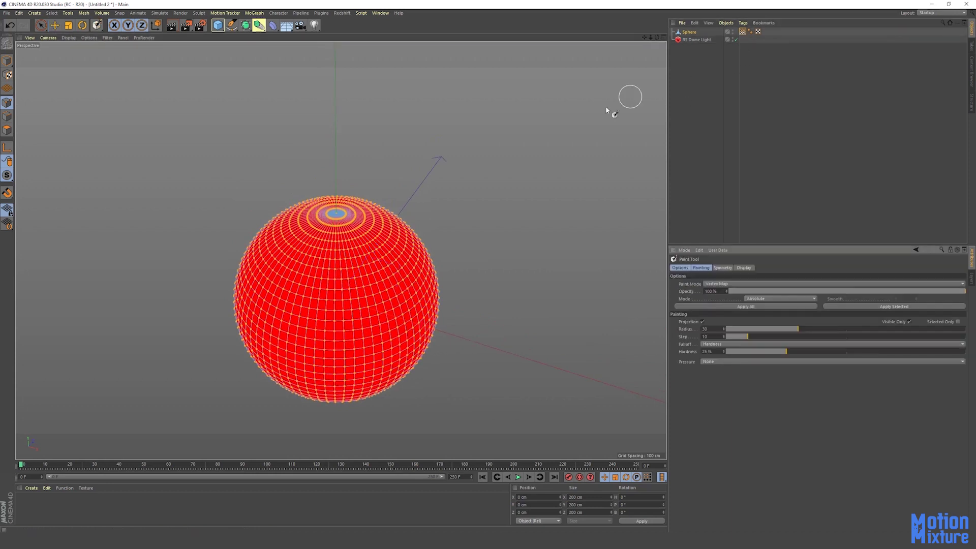
pyautogui.keyDown('alt'); pyautogui.moveTo(339, 254); pyautogui.dragTo(360, 239); pyautogui.keyUp('alt')
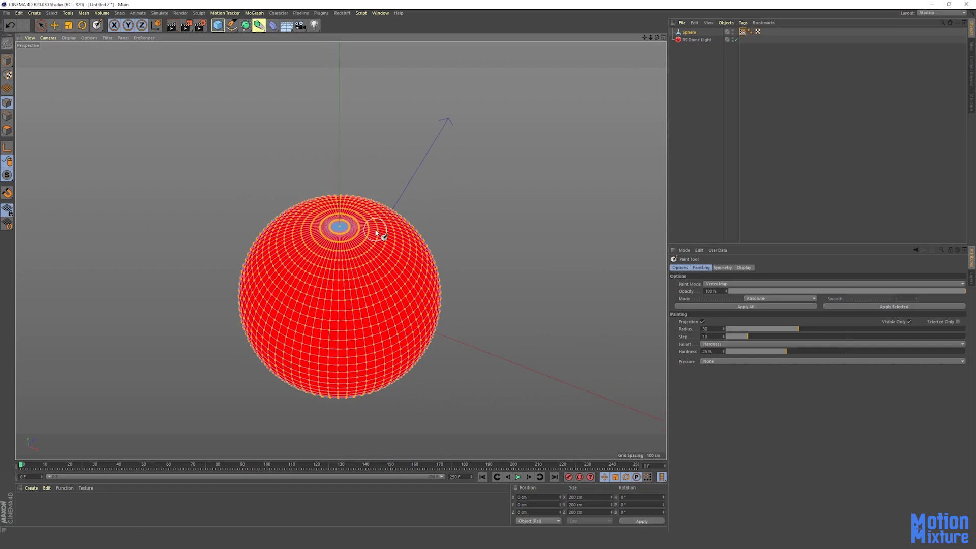
pyautogui.moveTo(318, 229)
pyautogui.keyDown('alt'); pyautogui.mouseDown()
pyautogui.moveTo(345, 219)
pyautogui.moveTo(338, 227)
pyautogui.mouseUp(); pyautogui.keyUp('alt')
pyautogui.scroll(5, 339, 227)
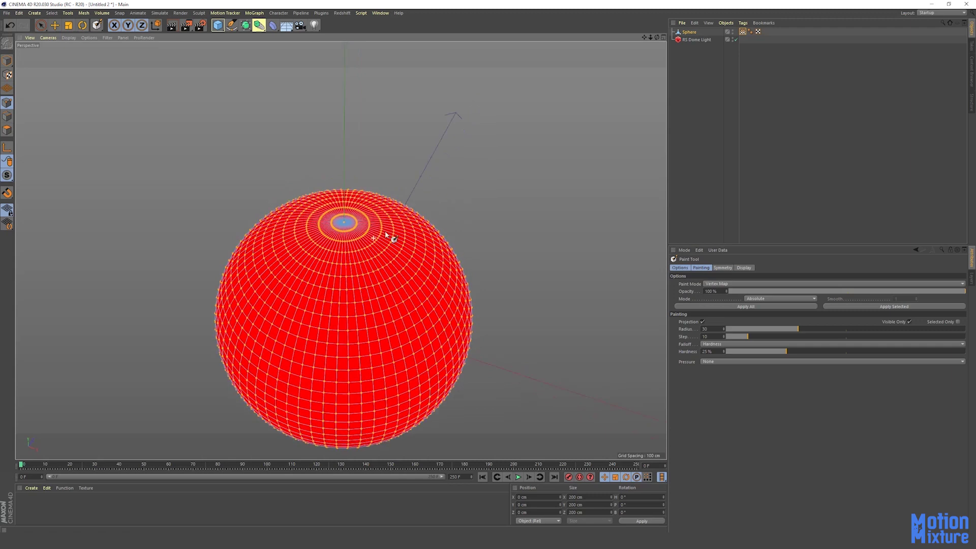
pyautogui.moveTo(370, 222); pyautogui.dragTo(310, 257)
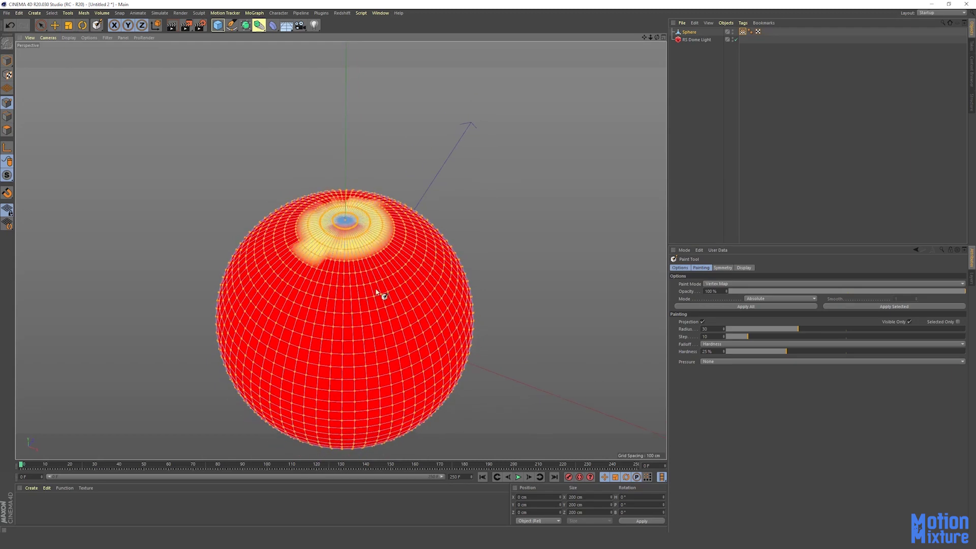
pyautogui.keyDown('alt'); pyautogui.moveTo(376, 294); pyautogui.dragTo(381, 248, button='middle'); pyautogui.keyUp('alt')
pyautogui.moveTo(253, 333)
pyautogui.keyDown('alt'); pyautogui.mouseDown()
pyautogui.moveTo(305, 253)
pyautogui.moveTo(281, 265)
pyautogui.mouseUp(); pyautogui.keyUp('alt')
pyautogui.moveTo(281, 341)
pyautogui.mouseDown()
pyautogui.moveTo(269, 308)
pyautogui.moveTo(272, 323)
pyautogui.mouseUp()
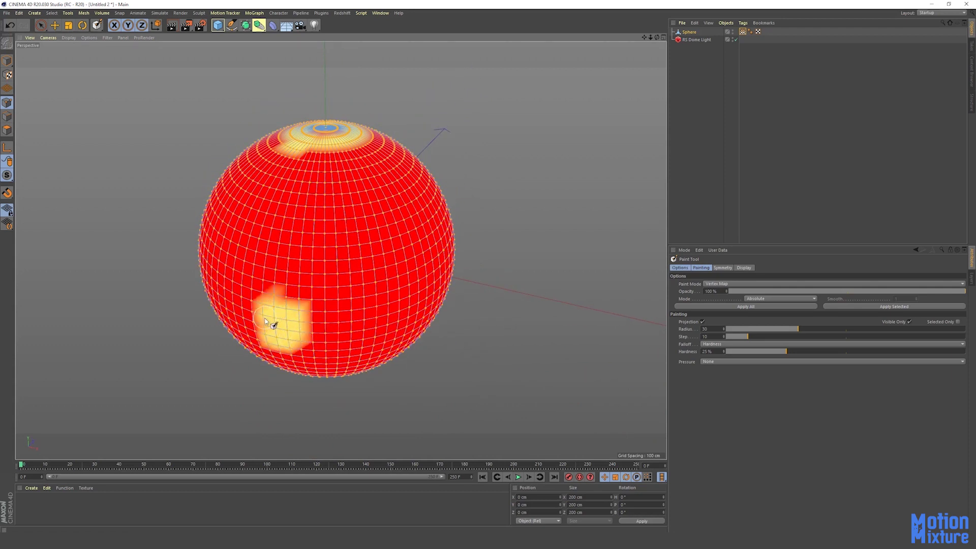
pyautogui.keyDown('alt'); pyautogui.moveTo(316, 272); pyautogui.dragTo(378, 303); pyautogui.keyUp('alt')
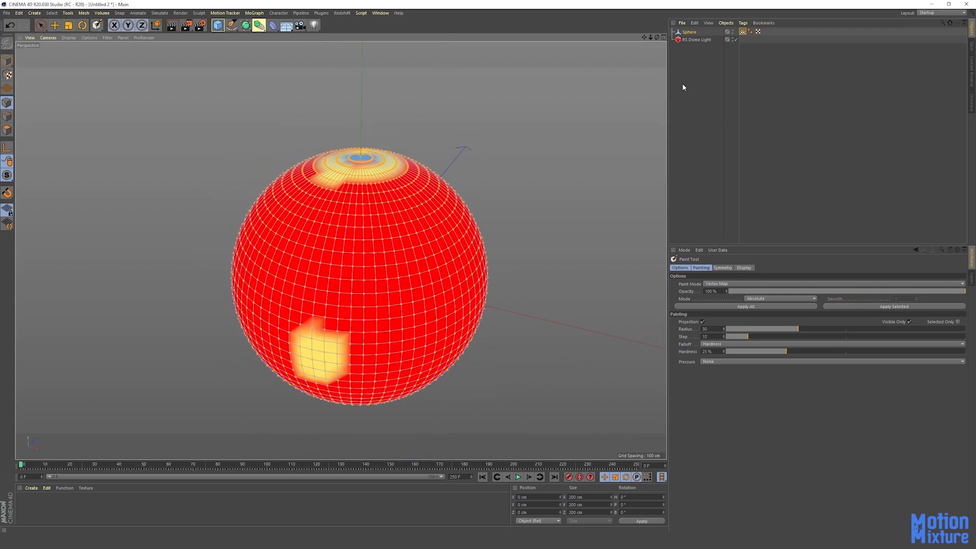
# - Enable Use Fields on the sphere's vertex map tag and select its Freeze layer
pyautogui.click(742, 32)
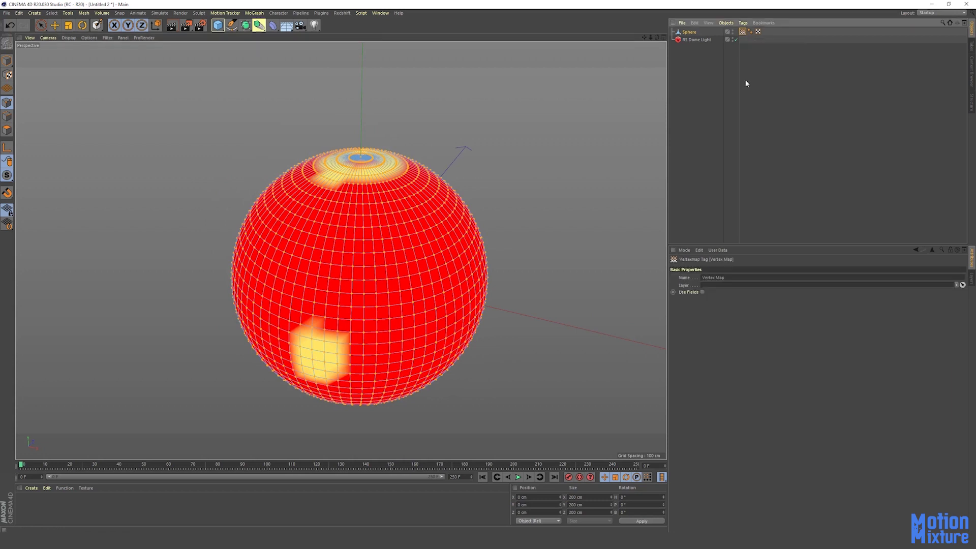
pyautogui.click(702, 292)
pyautogui.click(703, 301)
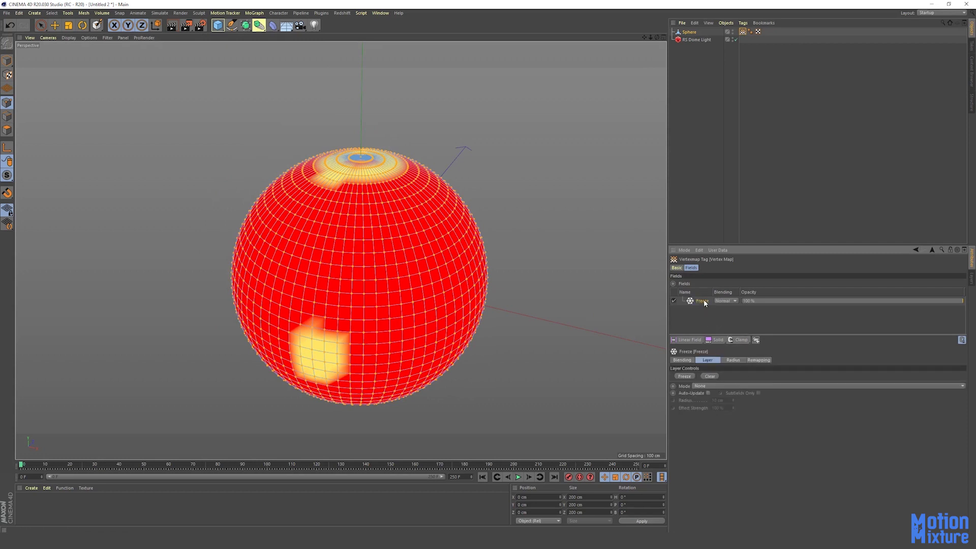
# - Set the Freeze layer's mode to Grow, play the animation, and rewind to the first frame
pyautogui.click(740, 388)
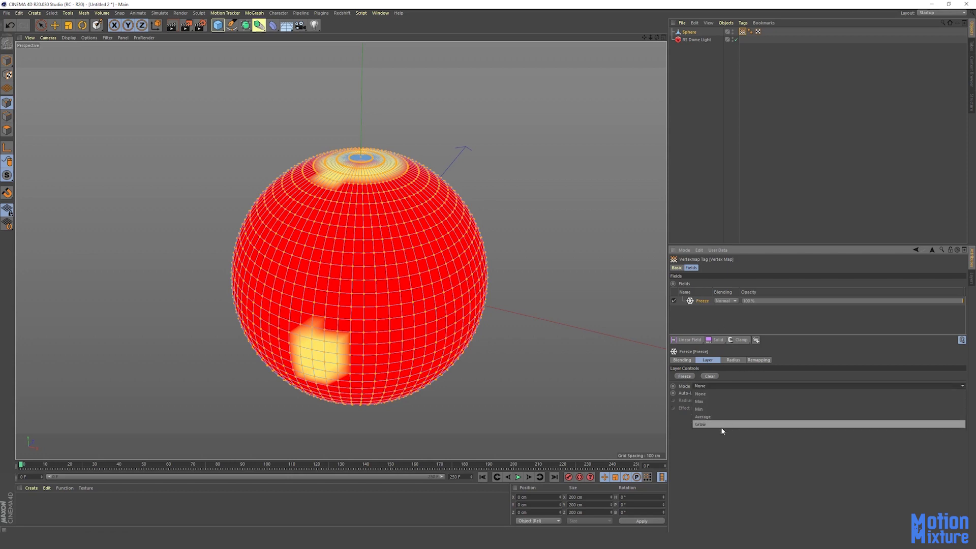
pyautogui.click(723, 423)
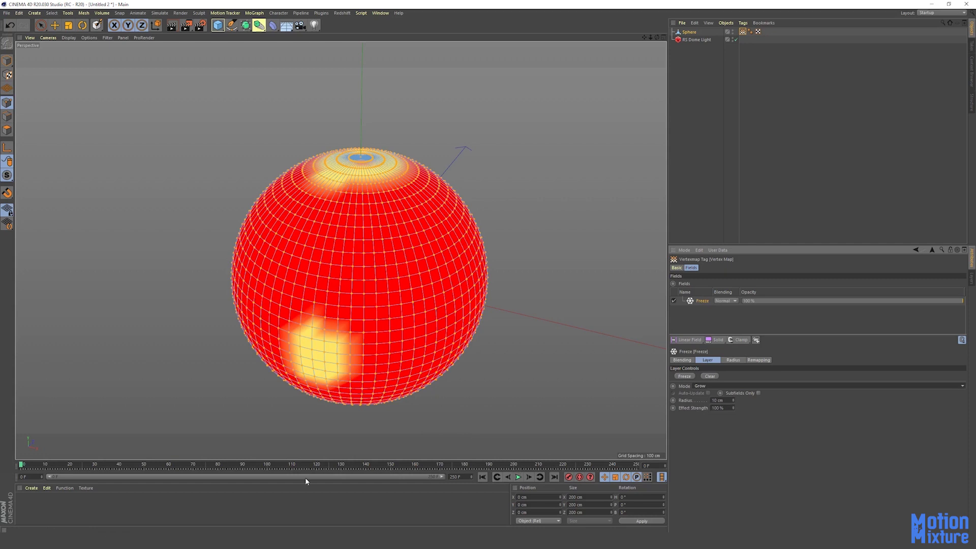
pyautogui.click(518, 477)
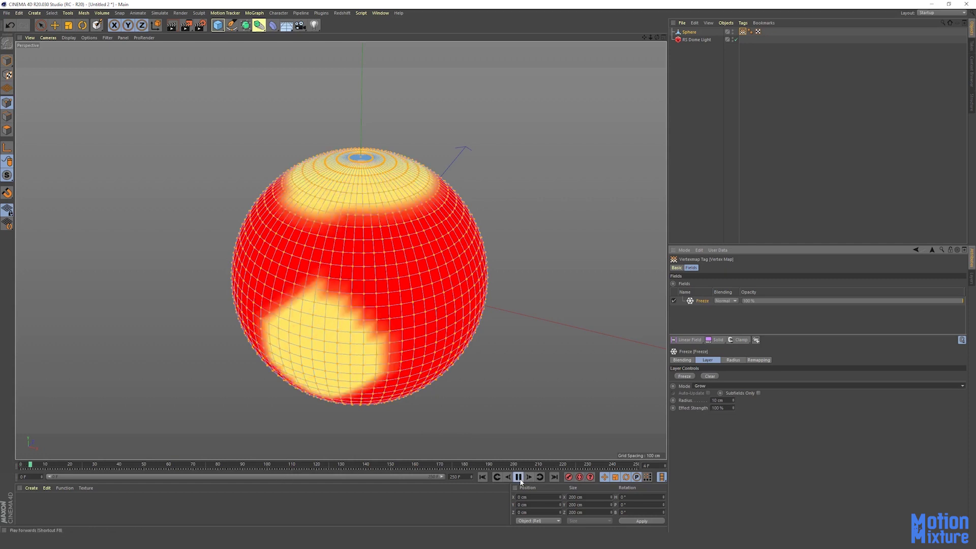
pyautogui.click(481, 476)
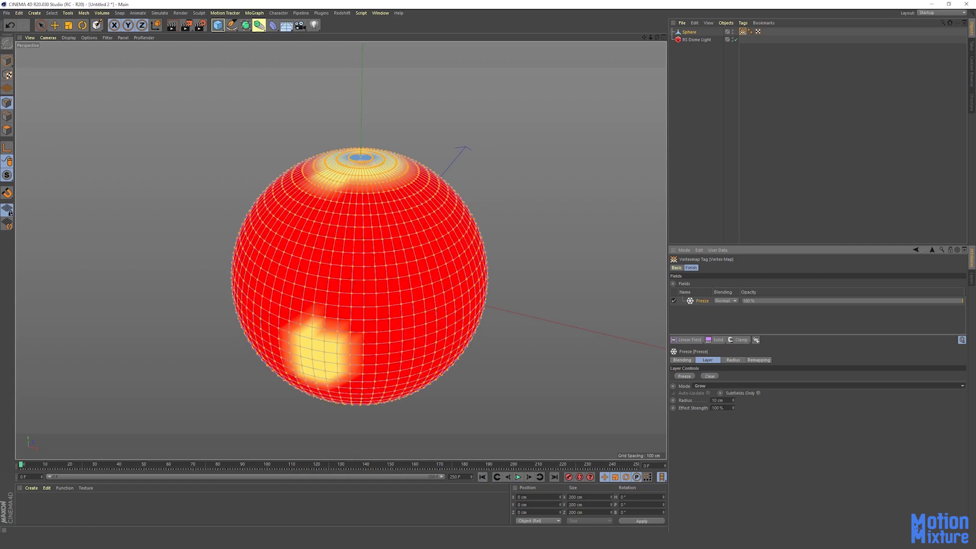
# - Set the Freeze layer's effect strength to 25% and play the animation to preview the slower growth
pyautogui.click(727, 407)
pyautogui.write('25')
pyautogui.press('Return')
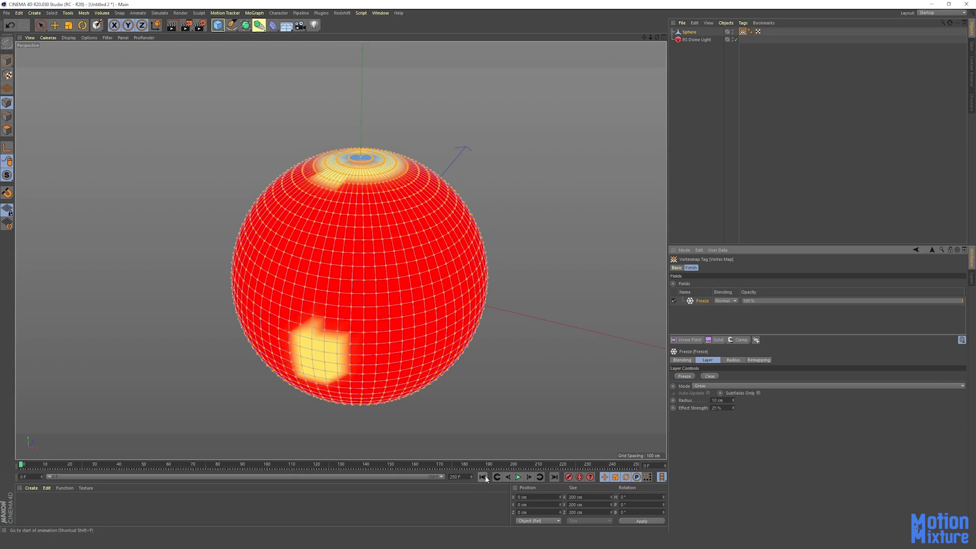
pyautogui.click(518, 477)
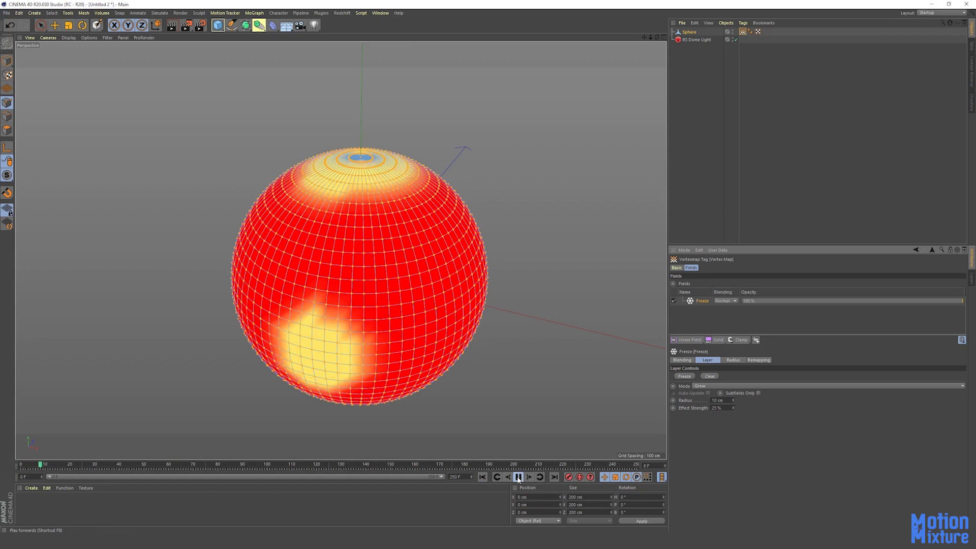
pyautogui.click(518, 478)
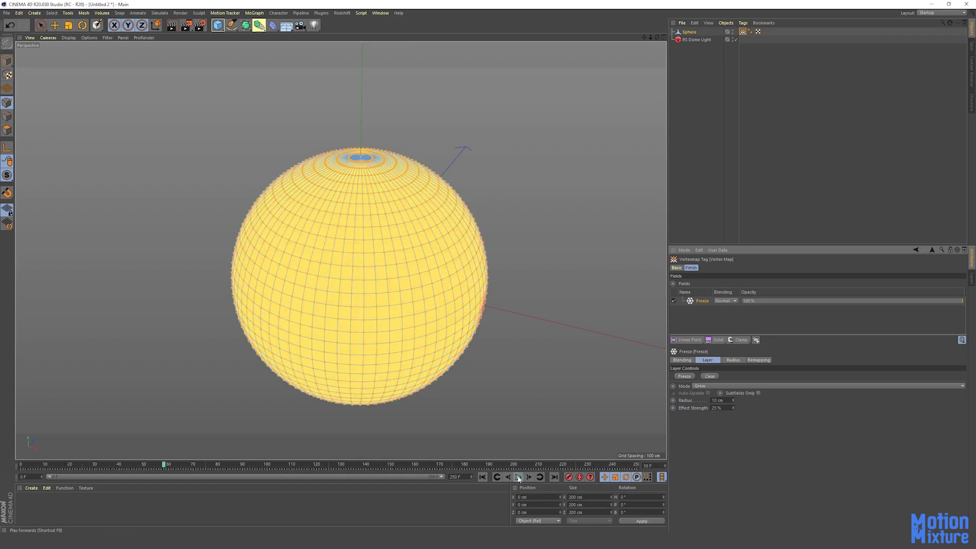
# - Replay the animation while viewing the sphere from another angle, and rewind to the first frame
pyautogui.scroll(-3, 191, 301)
pyautogui.keyDown('alt'); pyautogui.moveTo(379, 336); pyautogui.dragTo(305, 277); pyautogui.keyUp('alt')
pyautogui.click(518, 477)
pyautogui.click(518, 477)
pyautogui.click(483, 478)
pyautogui.keyDown('alt'); pyautogui.moveTo(442, 364); pyautogui.dragTo(425, 351); pyautogui.keyUp('alt')
pyautogui.keyDown('alt'); pyautogui.moveTo(356, 315); pyautogui.dragTo(387, 342); pyautogui.keyUp('alt')
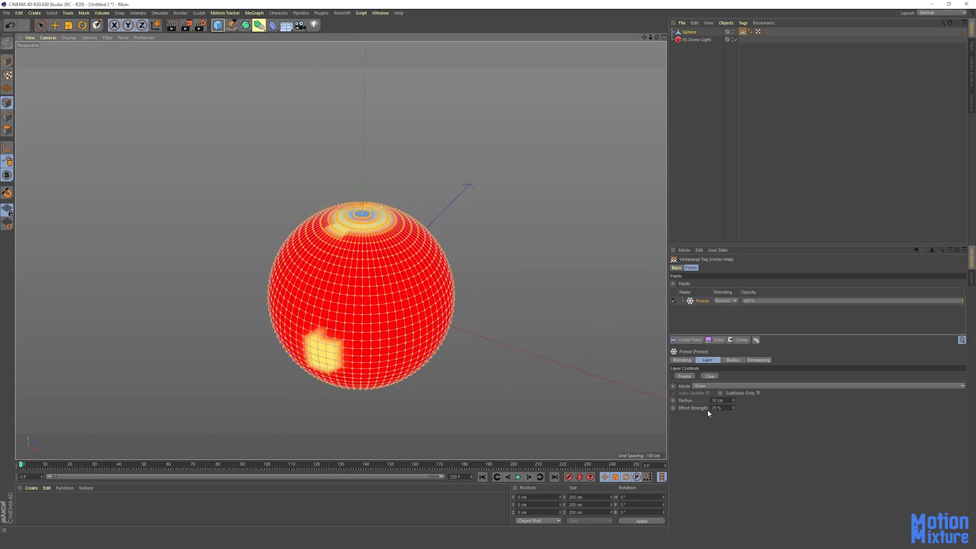
# - Clear the painted weights from the Freeze layer and set its mode to None
pyautogui.click(709, 377)
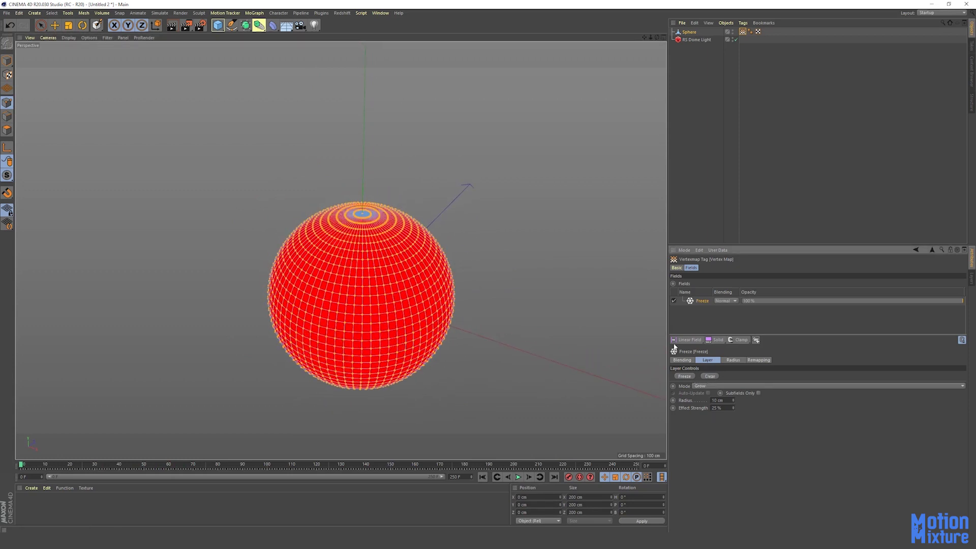
pyautogui.keyDown('alt'); pyautogui.moveTo(337, 303); pyautogui.dragTo(334, 316, button='middle'); pyautogui.keyUp('alt')
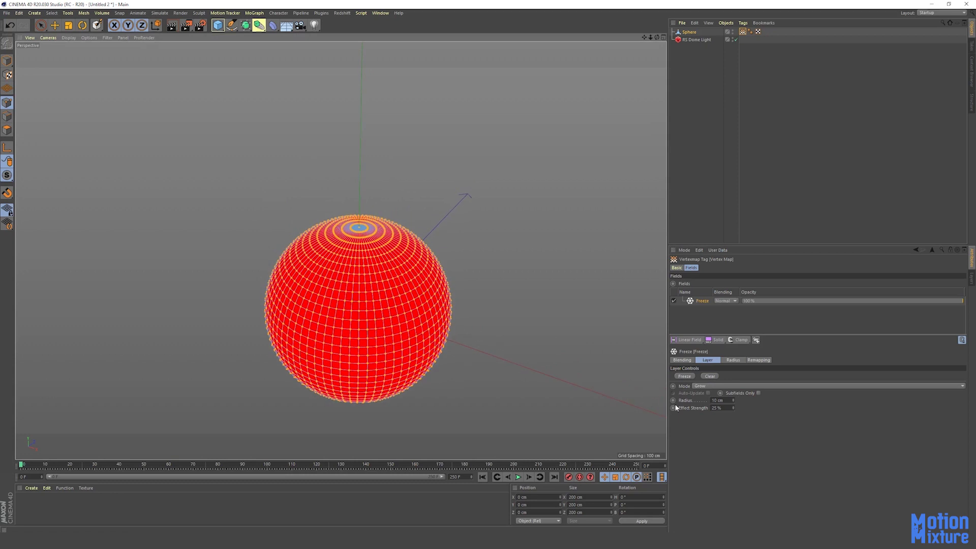
pyautogui.click(710, 385)
pyautogui.click(708, 394)
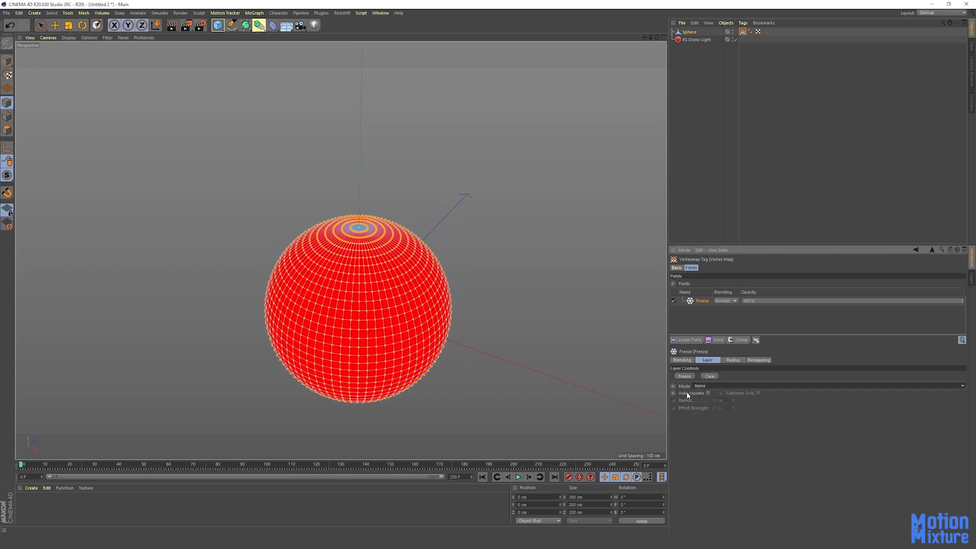
# - Add a Linear Field above the Freeze layer in the sphere's vertex map
pyautogui.keyDown('alt'); pyautogui.moveTo(386, 328); pyautogui.dragTo(423, 331, button='middle'); pyautogui.keyUp('alt')
pyautogui.press('e')
pyautogui.keyDown('alt'); pyautogui.moveTo(328, 327); pyautogui.dragTo(337, 322, button='middle'); pyautogui.keyUp('alt')
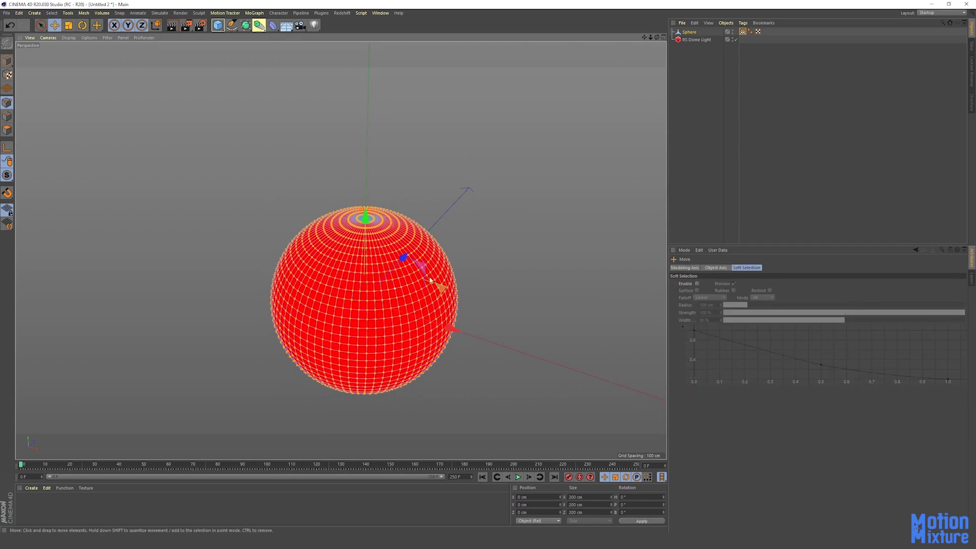
pyautogui.click(742, 32)
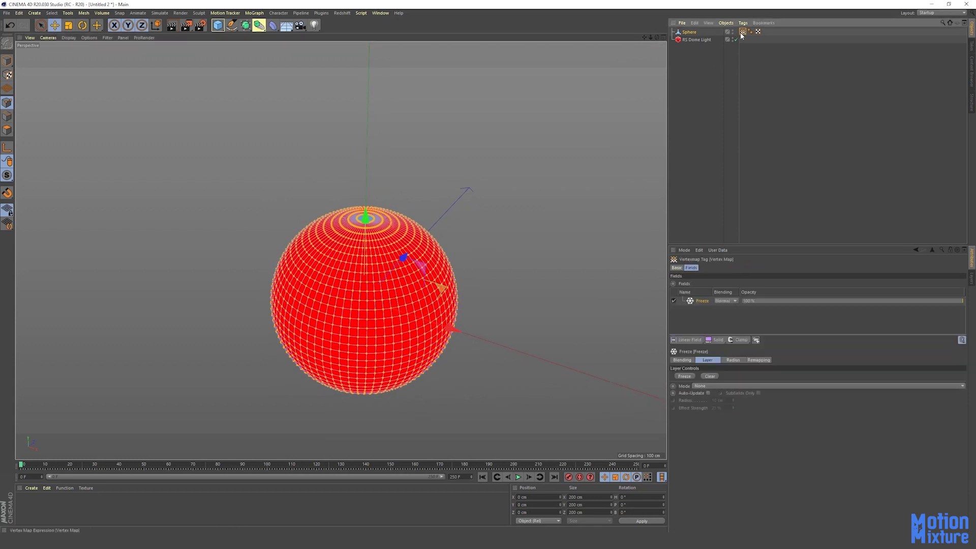
pyautogui.click(682, 341)
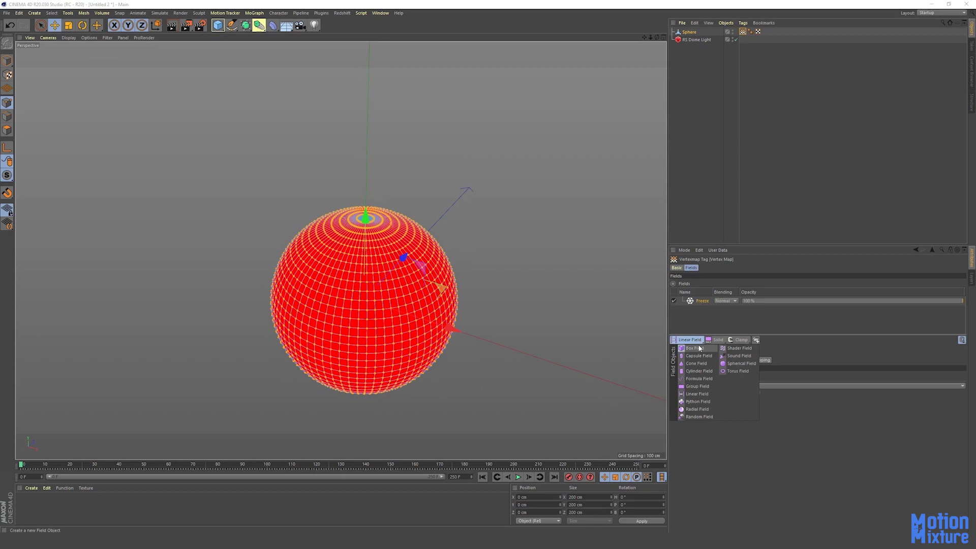
pyautogui.click(697, 394)
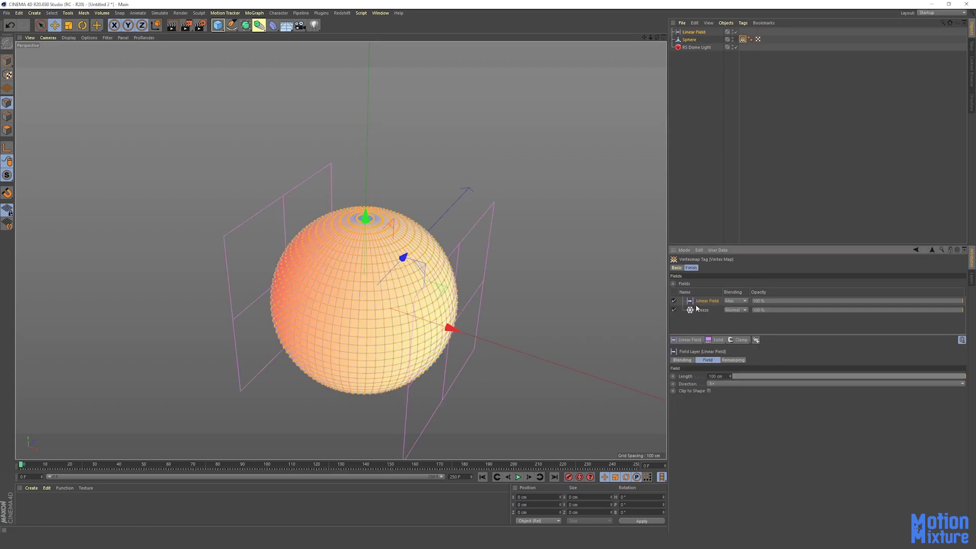
# - Select the Linear Field object and shorten its length to tighten the falloff across the sphere
pyautogui.keyDown('alt'); pyautogui.moveTo(408, 323); pyautogui.dragTo(417, 301, button='middle'); pyautogui.keyUp('alt')
pyautogui.keyDown('alt'); pyautogui.moveTo(402, 315); pyautogui.dragTo(416, 301); pyautogui.keyUp('alt')
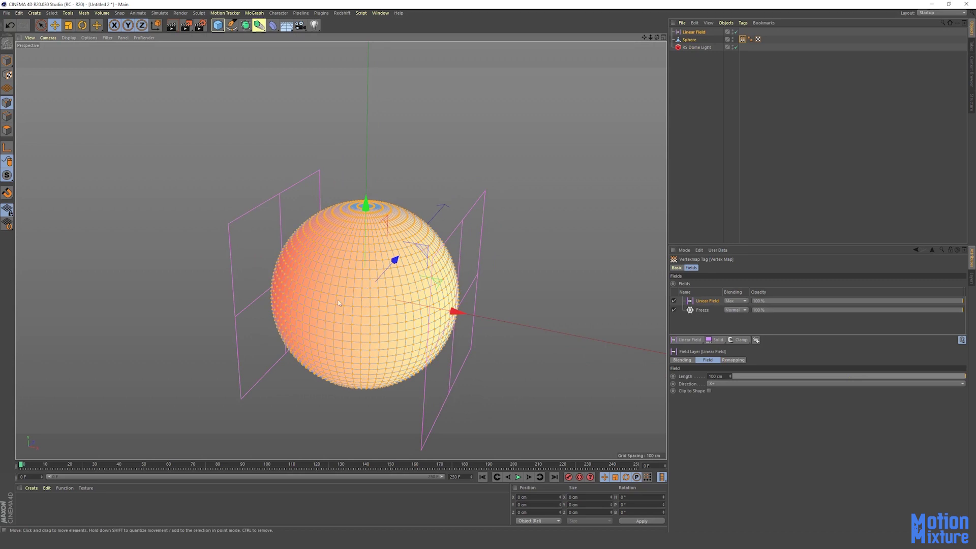
pyautogui.keyDown('alt'); pyautogui.moveTo(338, 304); pyautogui.dragTo(418, 289); pyautogui.keyUp('alt')
pyautogui.click(699, 30)
pyautogui.keyDown('alt'); pyautogui.moveTo(386, 300); pyautogui.dragTo(410, 305, button='middle'); pyautogui.keyUp('alt')
pyautogui.moveTo(401, 305)
pyautogui.keyDown('alt'); pyautogui.mouseDown()
pyautogui.moveTo(428, 285)
pyautogui.moveTo(386, 313)
pyautogui.mouseUp(); pyautogui.keyUp('alt')
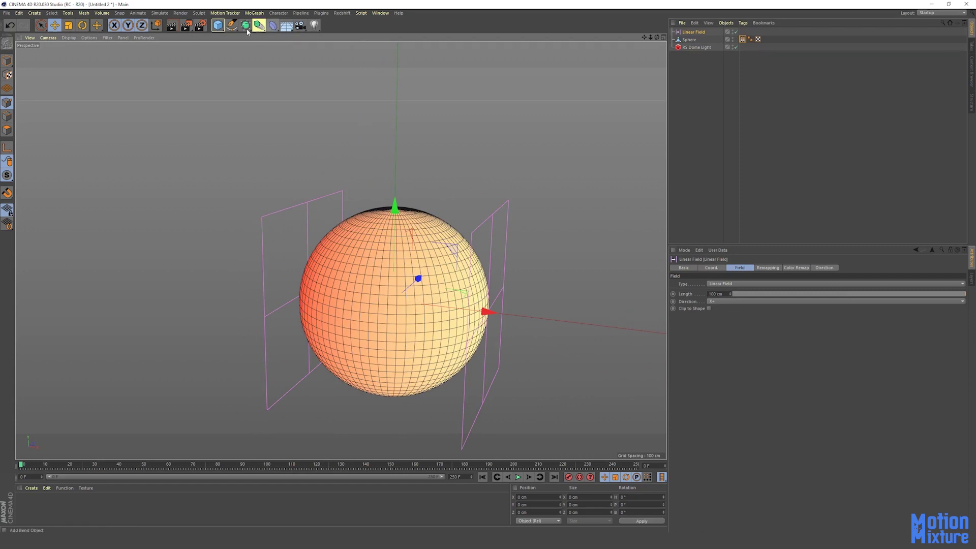
pyautogui.keyDown('alt'); pyautogui.moveTo(417, 267); pyautogui.dragTo(415, 267, button='middle'); pyautogui.keyUp('alt')
pyautogui.keyDown('alt'); pyautogui.moveTo(415, 268); pyautogui.dragTo(422, 275); pyautogui.keyUp('alt')
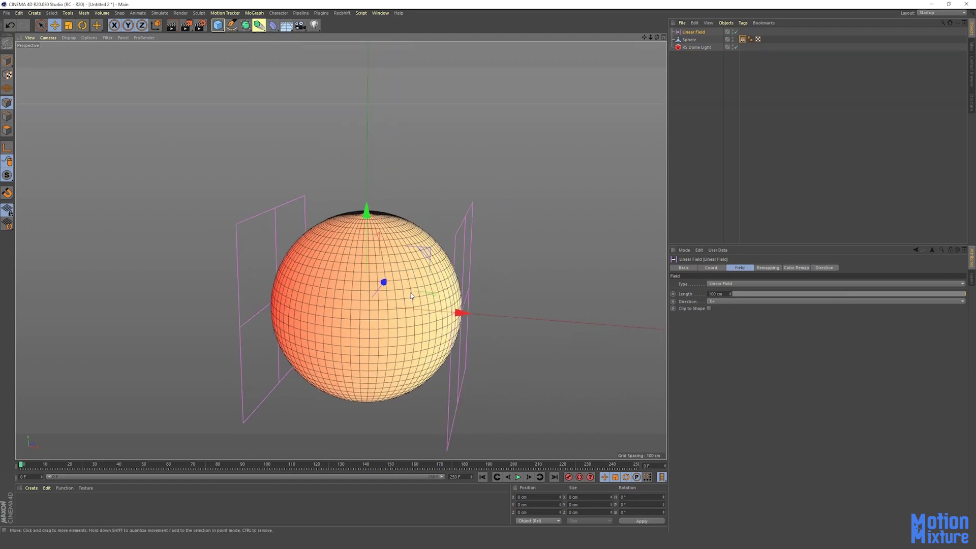
pyautogui.moveTo(944, 292); pyautogui.dragTo(794, 294)
# - Rotate the Linear Field a quarter turn so its X axis points straight down through the sphere
pyautogui.keyDown('alt'); pyautogui.moveTo(360, 330); pyautogui.dragTo(400, 318, button='middle'); pyautogui.keyUp('alt')
pyautogui.keyDown('alt'); pyautogui.moveTo(435, 294); pyautogui.dragTo(431, 349); pyautogui.keyUp('alt')
pyautogui.press('r')
pyautogui.press('e')
pyautogui.moveTo(422, 396)
pyautogui.mouseDown()
pyautogui.moveTo(422, 287)
pyautogui.moveTo(421, 416)
pyautogui.moveTo(418, 347)
pyautogui.moveTo(406, 388)
pyautogui.mouseUp()
pyautogui.keyDown('alt'); pyautogui.moveTo(392, 314); pyautogui.dragTo(425, 351); pyautogui.keyUp('alt')
pyautogui.keyDown('alt'); pyautogui.moveTo(388, 294); pyautogui.dragTo(425, 319, button='right'); pyautogui.keyUp('alt')
pyautogui.keyDown('alt'); pyautogui.moveTo(425, 319); pyautogui.dragTo(416, 299, button='middle'); pyautogui.keyUp('alt')
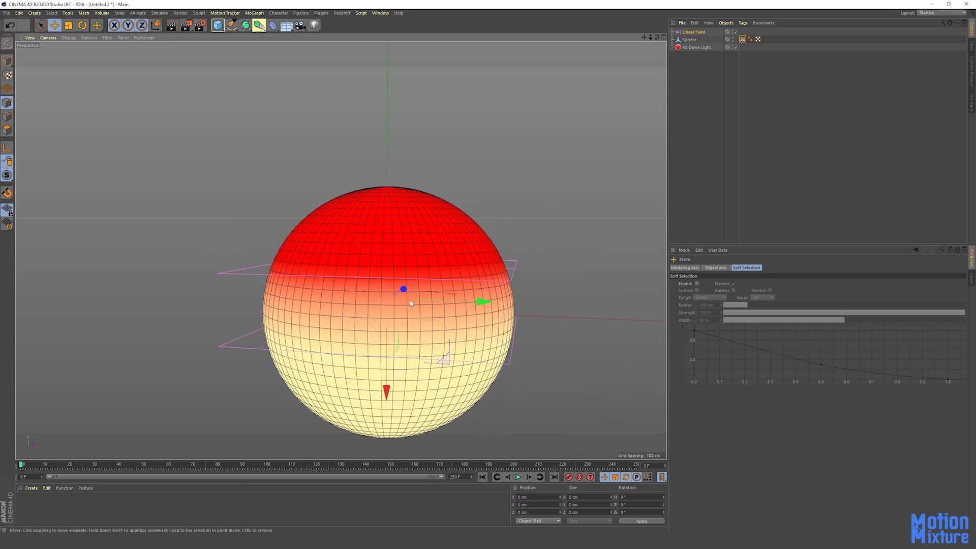
# - Add a Shader Field above the Linear Field in the sphere's vertex map field list
pyautogui.keyDown('alt'); pyautogui.moveTo(402, 398); pyautogui.dragTo(398, 411, button='middle'); pyautogui.keyUp('alt')
pyautogui.moveTo(382, 407)
pyautogui.mouseDown()
pyautogui.moveTo(383, 326)
pyautogui.moveTo(386, 429)
pyautogui.moveTo(382, 399)
pyautogui.mouseUp()
pyautogui.keyDown('alt'); pyautogui.moveTo(382, 399); pyautogui.dragTo(385, 415, button='middle'); pyautogui.keyUp('alt')
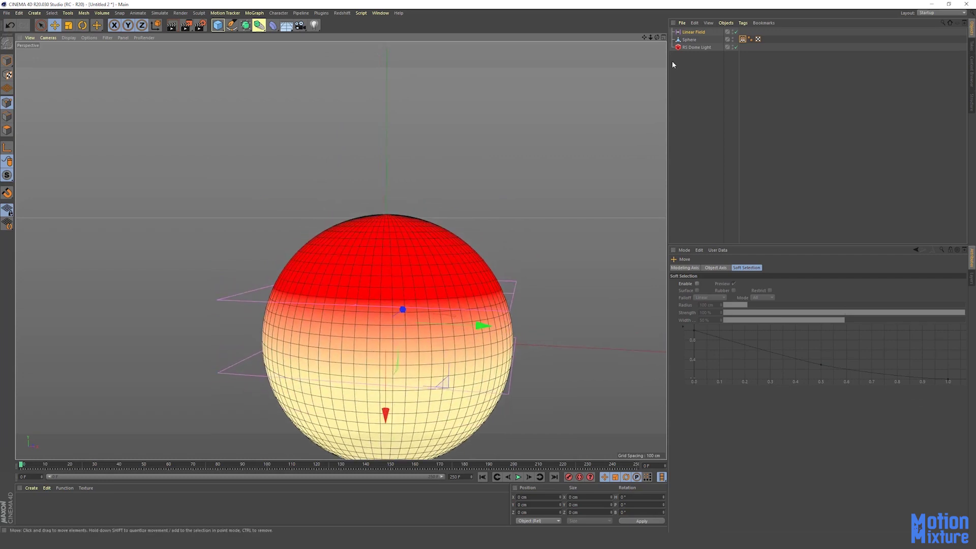
pyautogui.click(743, 39)
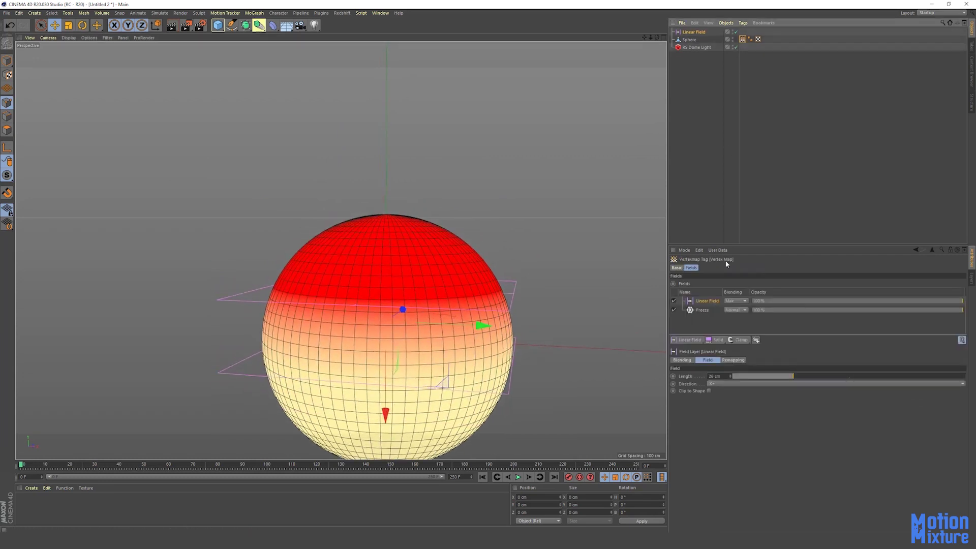
pyautogui.click(697, 340)
pyautogui.click(680, 342)
pyautogui.click(684, 342)
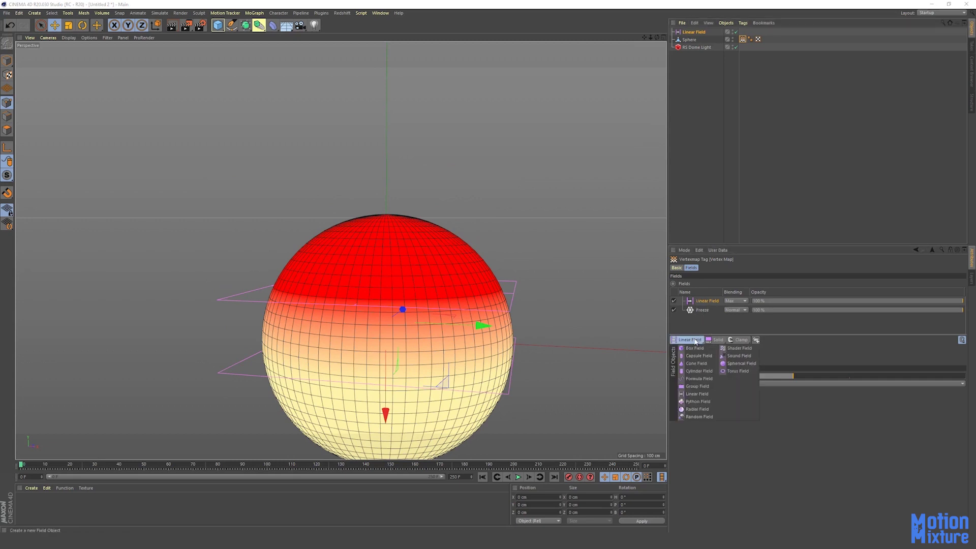
pyautogui.click(737, 348)
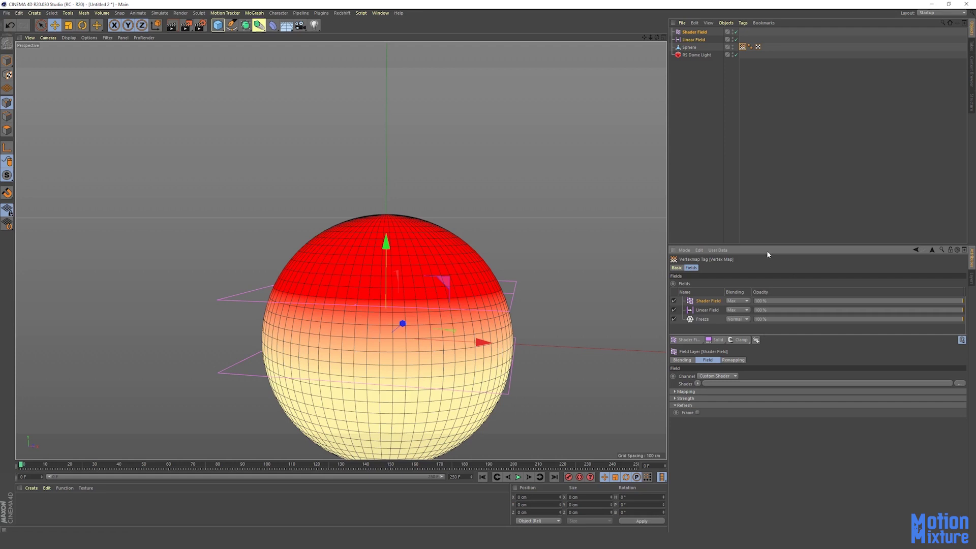
# - Load a Noise shader into the Shader Field to break up the vertex map weights
pyautogui.moveTo(768, 246); pyautogui.dragTo(767, 201)
pyautogui.click(698, 338)
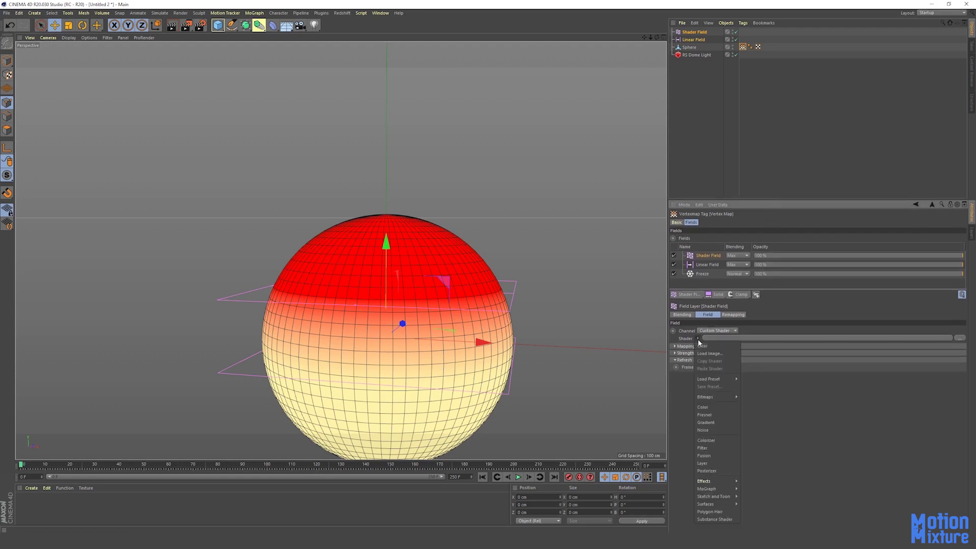
pyautogui.click(704, 431)
pyautogui.keyDown('alt'); pyautogui.moveTo(401, 279); pyautogui.dragTo(386, 304); pyautogui.keyUp('alt')
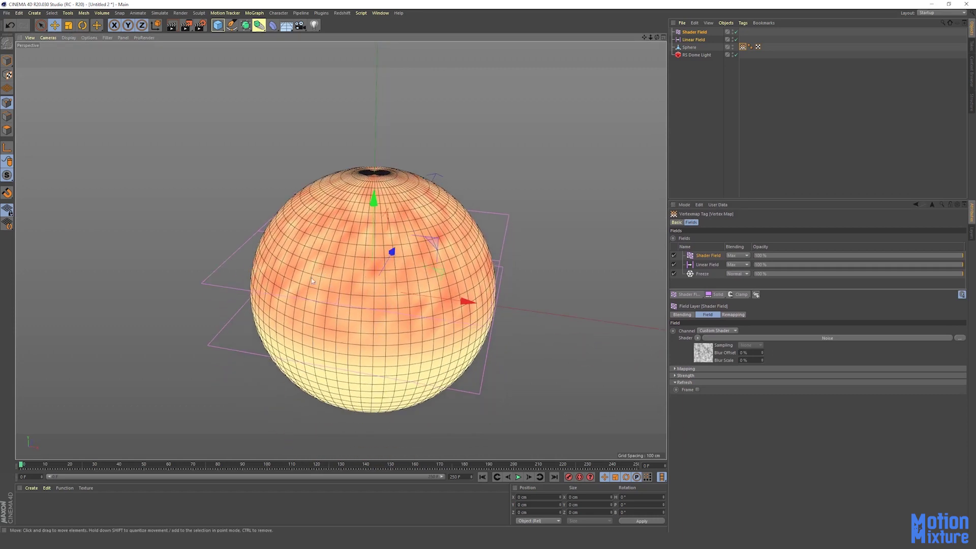
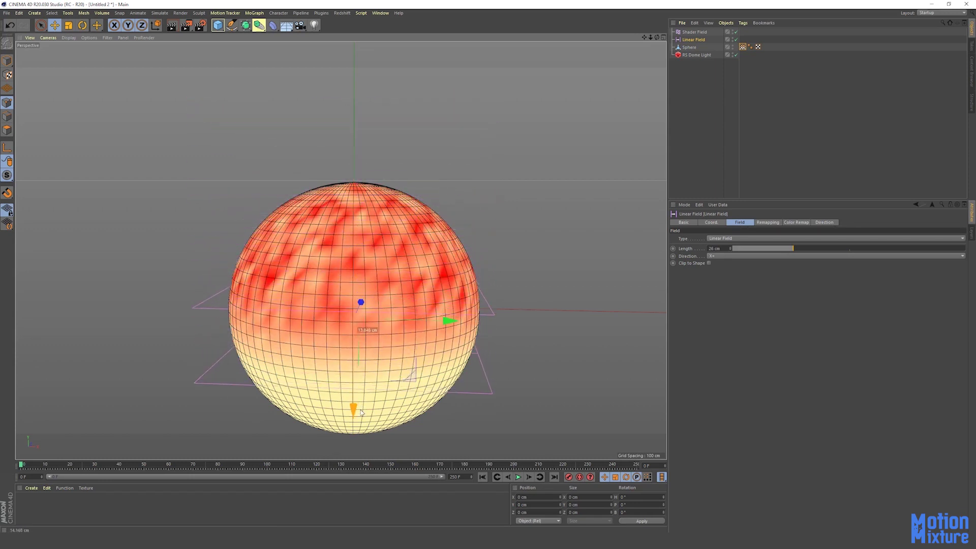
# - Set the Shader Field's blending mode to Overlay in the sphere's vertex map
pyautogui.click(743, 46)
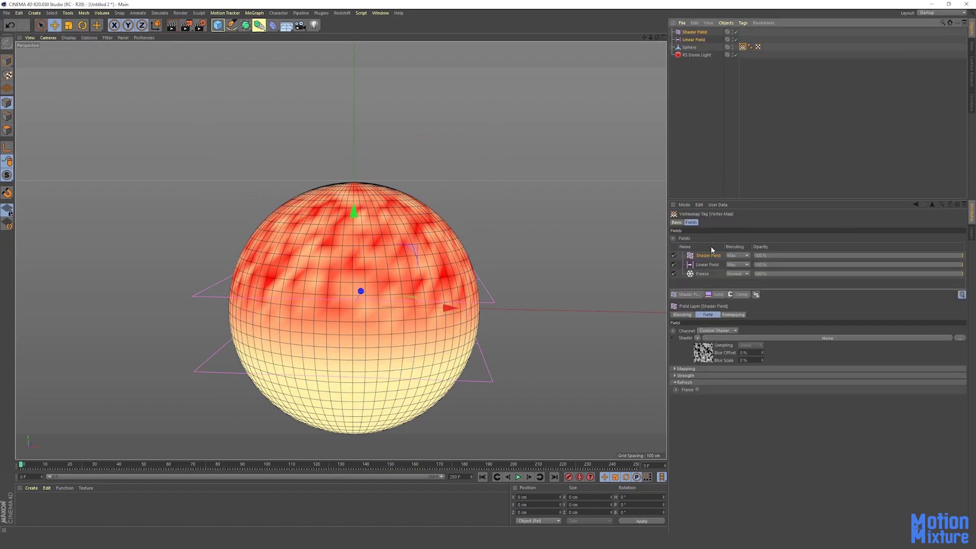
pyautogui.click(739, 256)
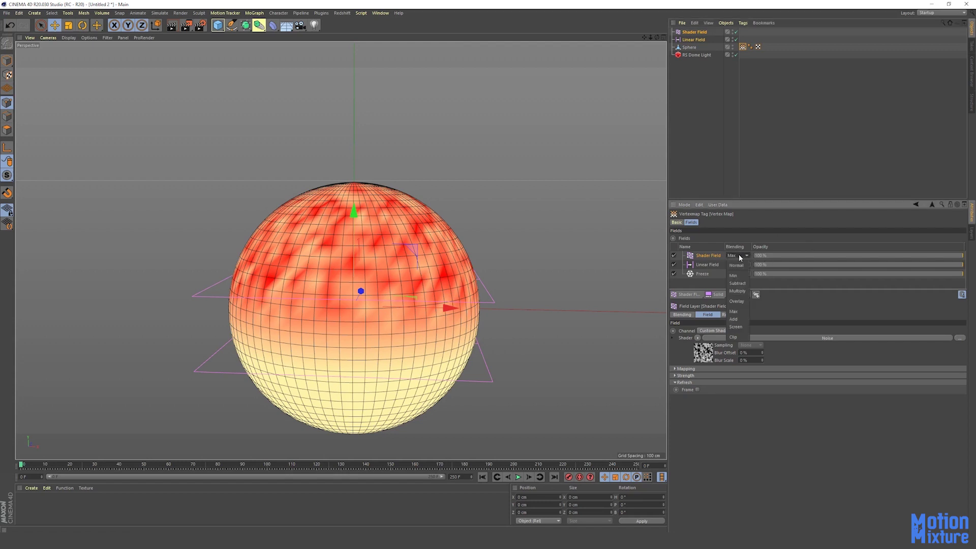
pyautogui.click(737, 302)
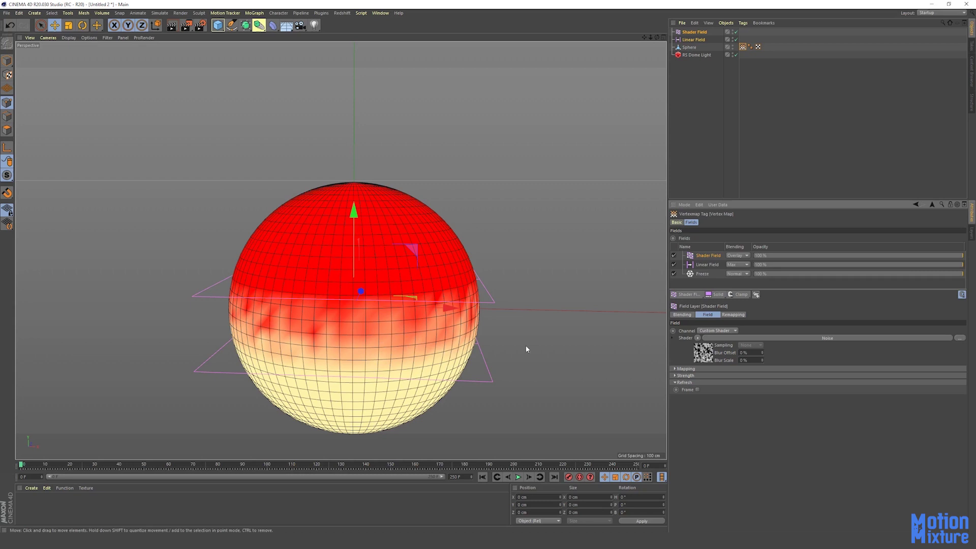
# - Set the noise shader's animation speed to 1.3, animate its preview and play the timeline
pyautogui.click(704, 354)
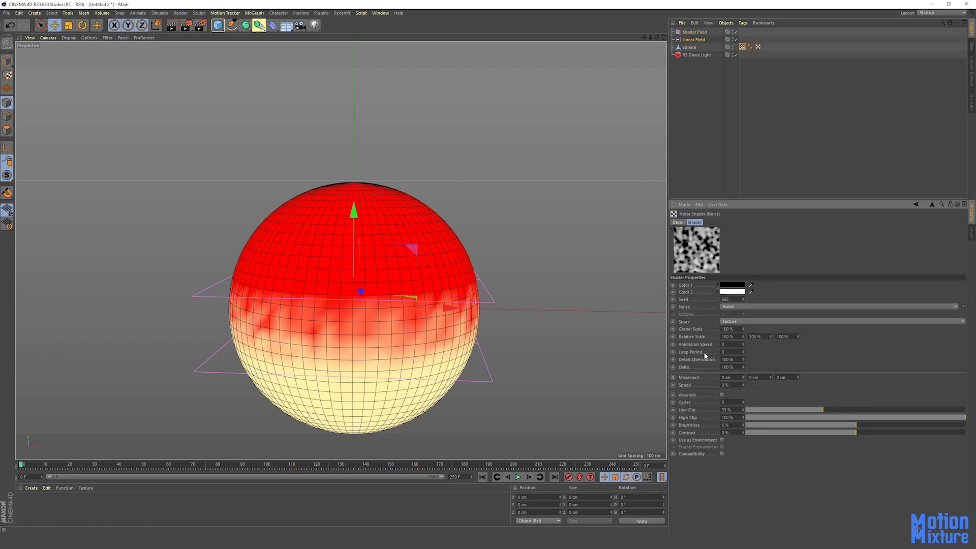
pyautogui.write('.1')
pyautogui.press('Return')
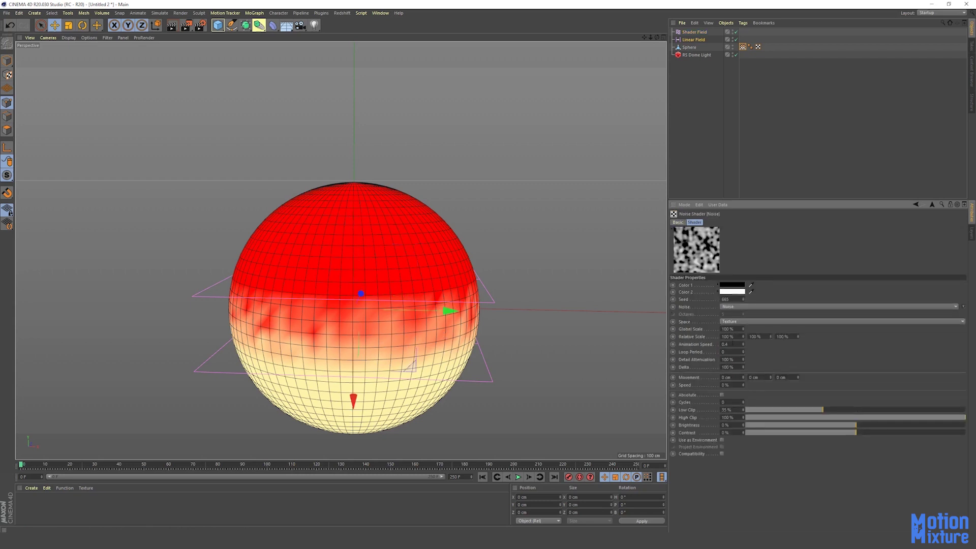
pyautogui.rightClick(714, 261)
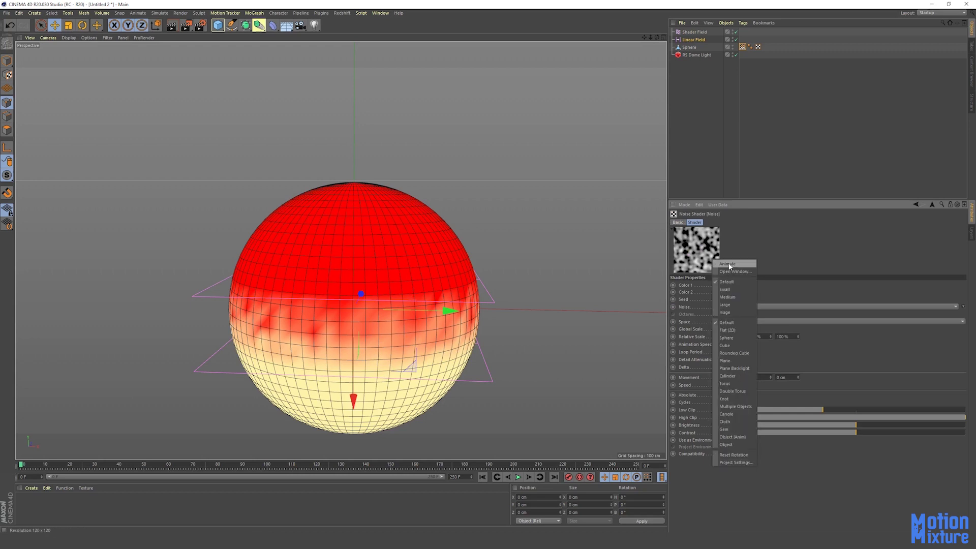
pyautogui.click(730, 264)
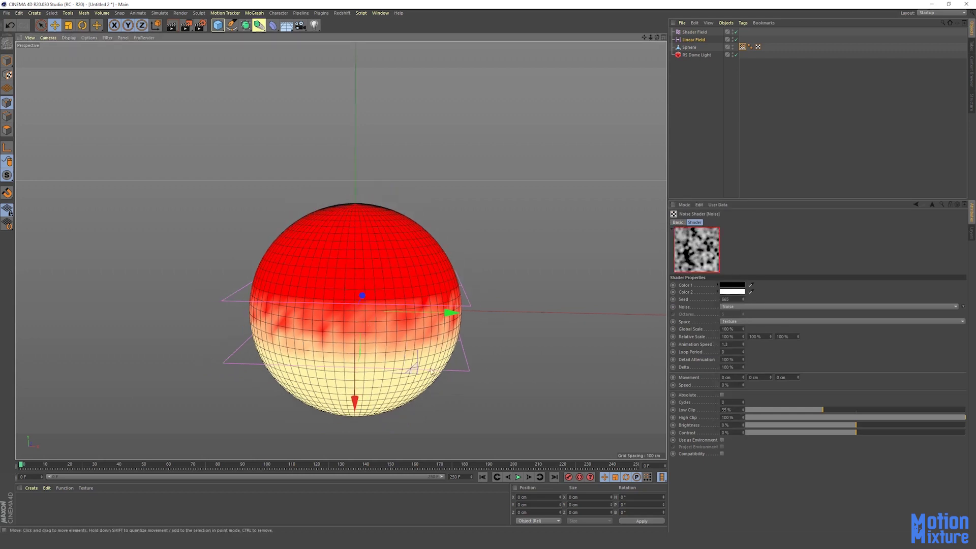
pyautogui.click(518, 477)
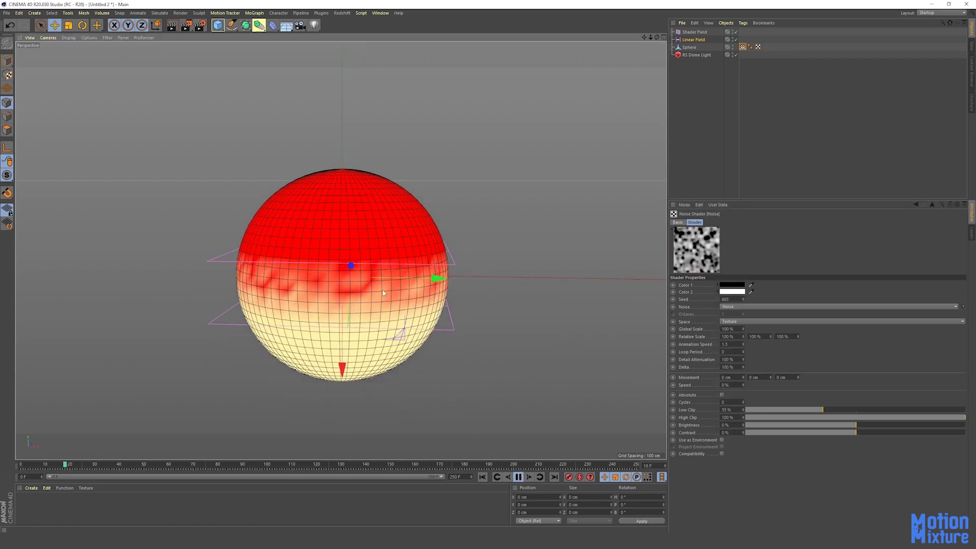
# - Reset the noise shader's animation speed to 0, stop playback and return to the first frame
pyautogui.rightClick(743, 345)
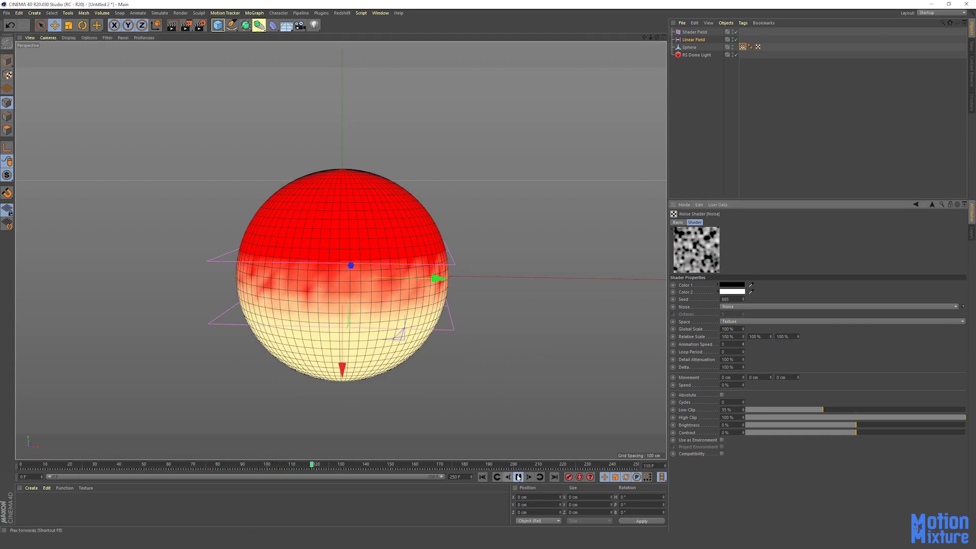
pyautogui.click(518, 476)
pyautogui.click(482, 476)
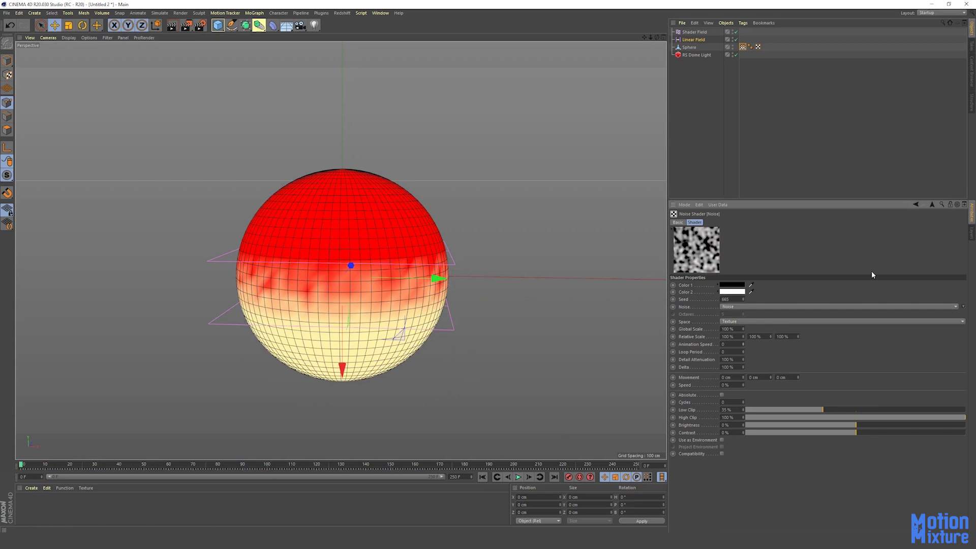
pyautogui.click(932, 205)
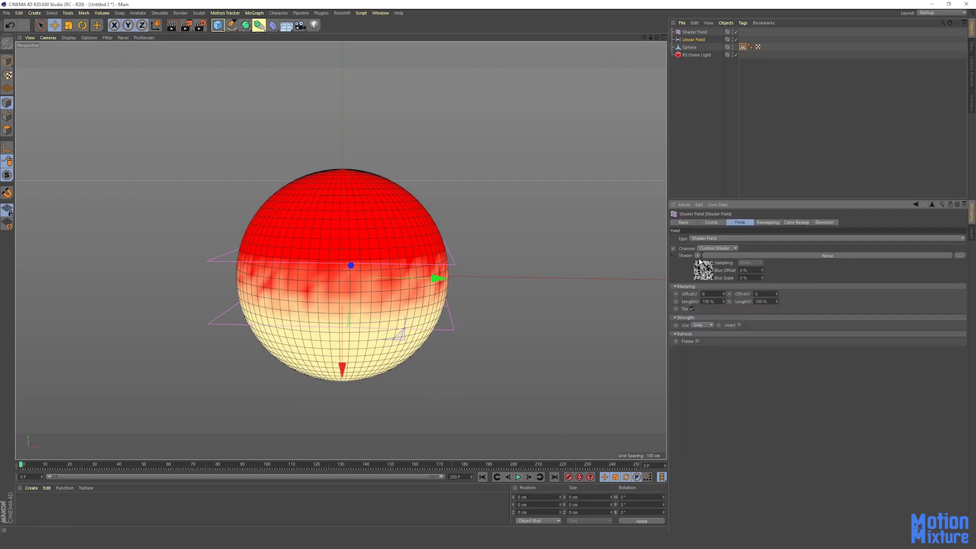
pyautogui.click(698, 256)
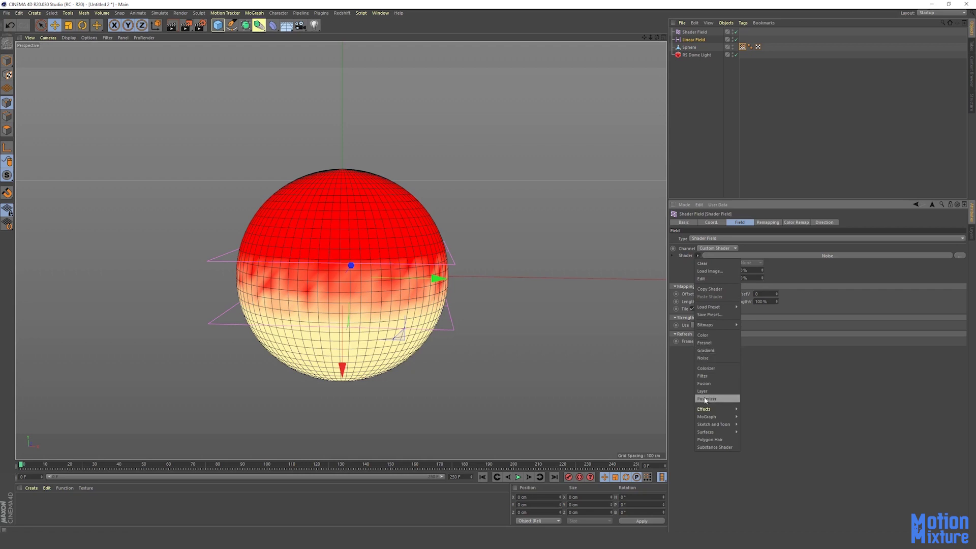
pyautogui.click(814, 391)
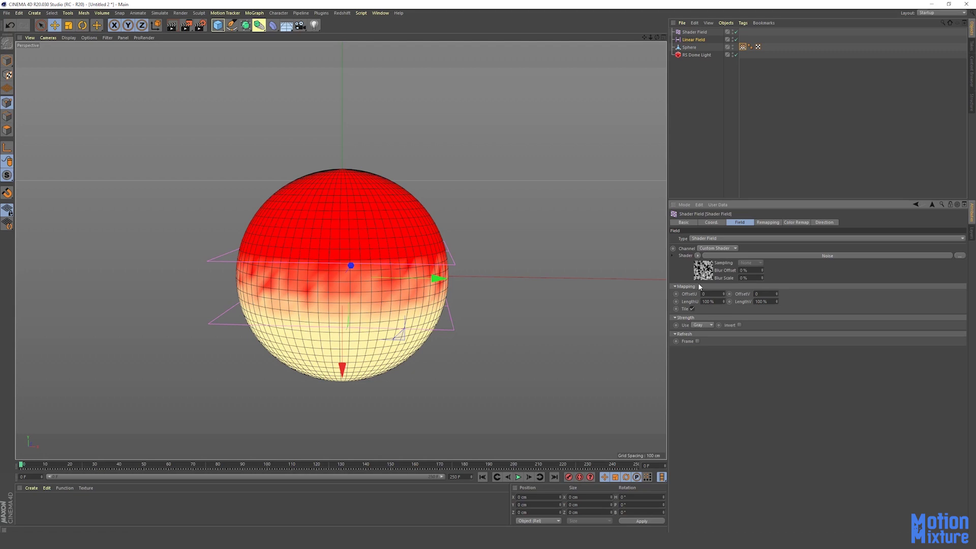
# - Disable the Shader Field object so that only the Linear Field drives the sphere's vertex map
pyautogui.keyDown('alt'); pyautogui.moveTo(374, 284); pyautogui.dragTo(369, 300, button='middle'); pyautogui.keyUp('alt')
pyautogui.keyDown('alt'); pyautogui.moveTo(392, 282); pyautogui.dragTo(344, 279); pyautogui.keyUp('alt')
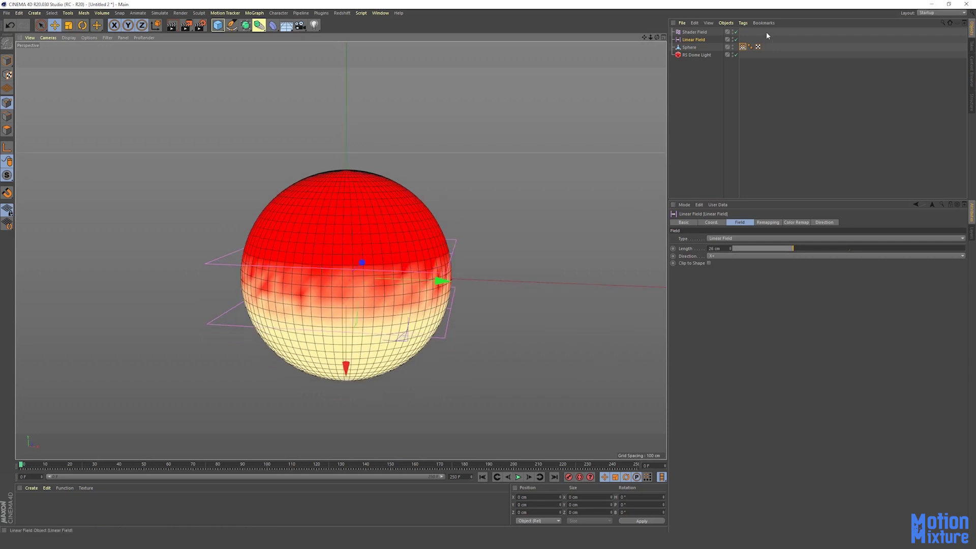
pyautogui.click(695, 32)
pyautogui.click(736, 32)
pyautogui.keyDown('alt'); pyautogui.moveTo(351, 272); pyautogui.dragTo(362, 280); pyautogui.keyUp('alt')
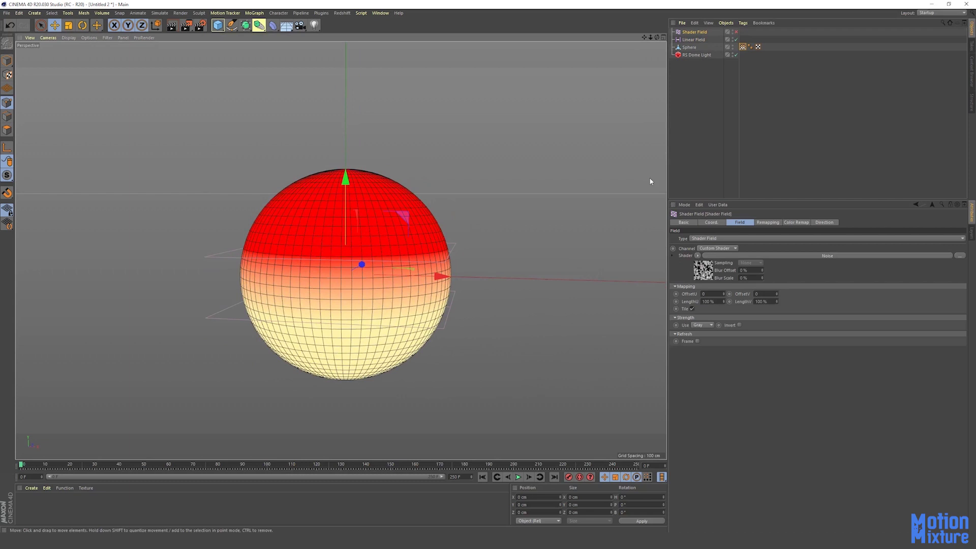
# - Create a new standard Redshift material
pyautogui.click(39, 500)
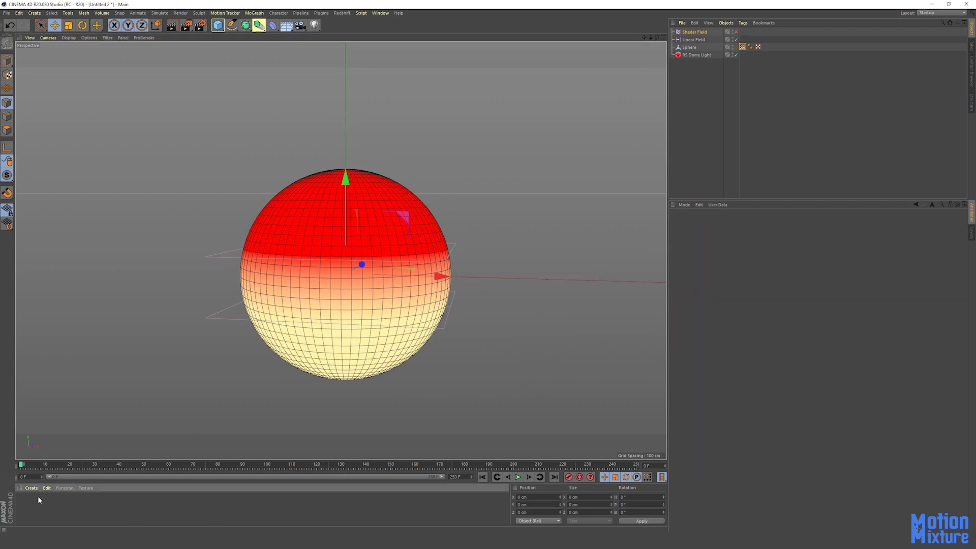
pyautogui.click(31, 488)
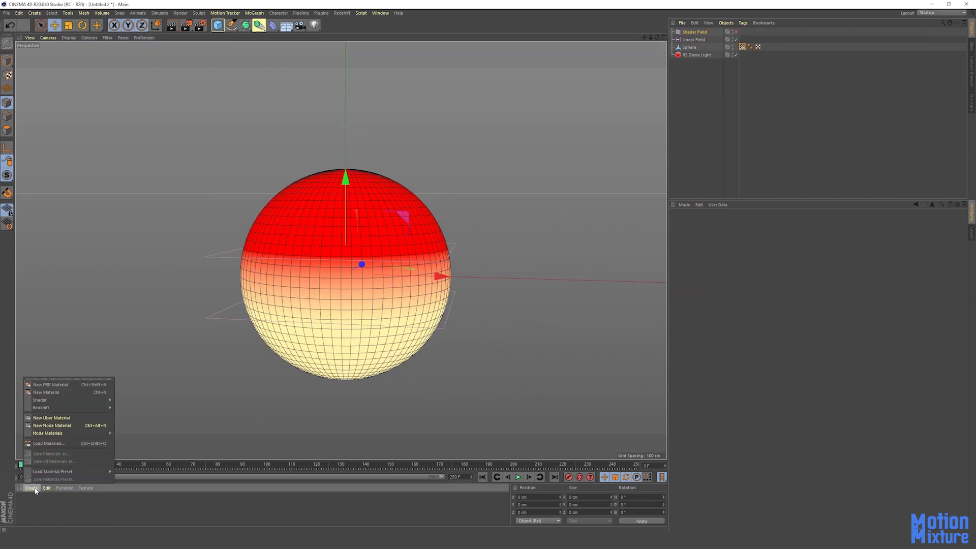
pyautogui.moveTo(45, 410)
pyautogui.moveTo(120, 408)
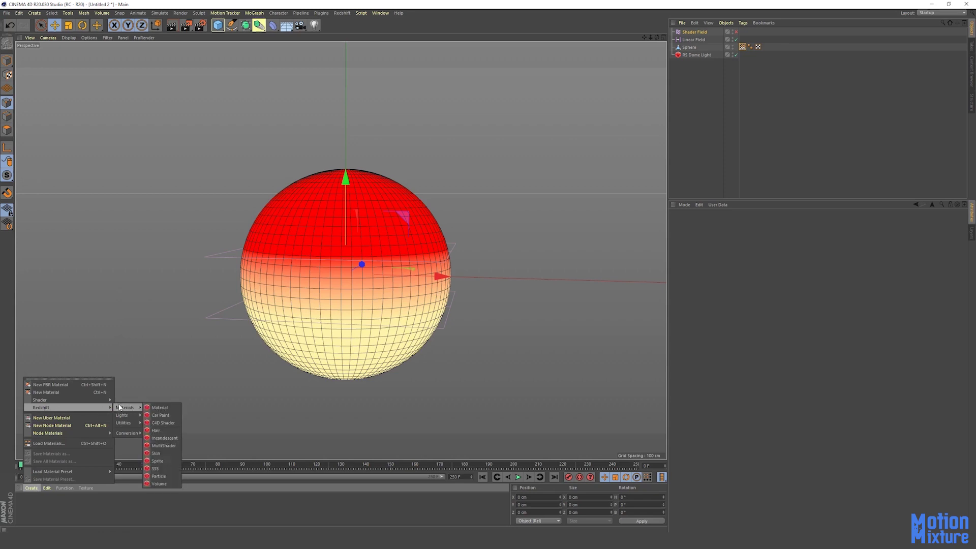
pyautogui.click(162, 408)
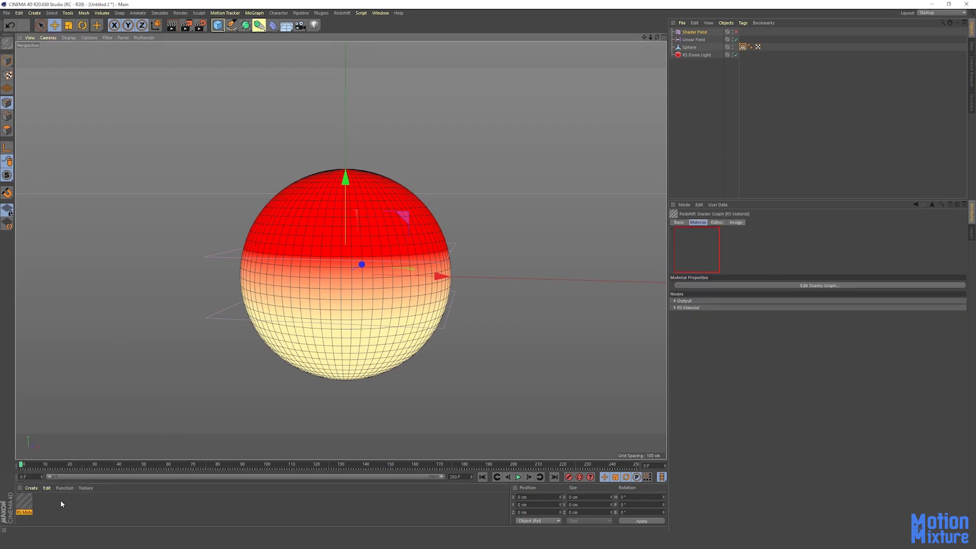
# - Open the new material's shader graph, shrink its window and move it clear of the main toolbar
pyautogui.click(799, 285)
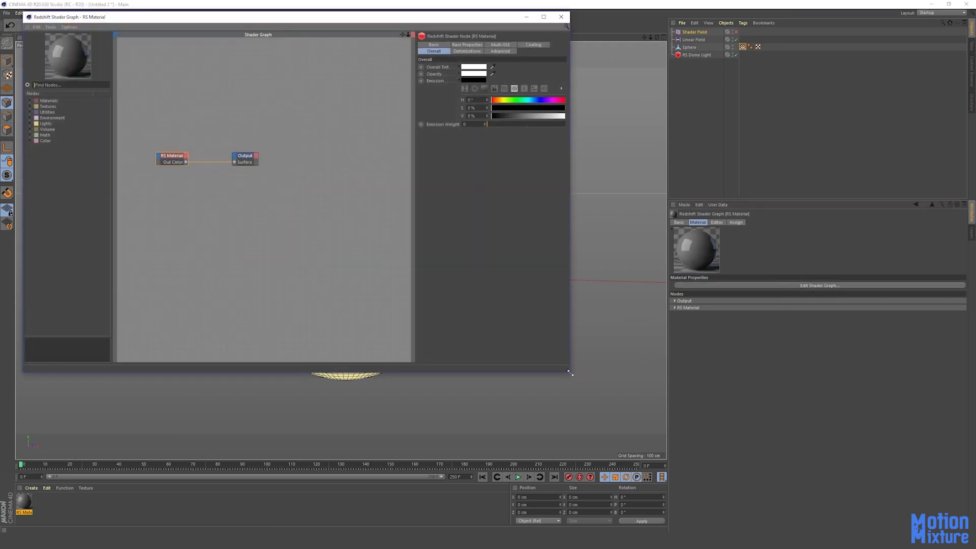
pyautogui.moveTo(567, 376); pyautogui.dragTo(432, 302)
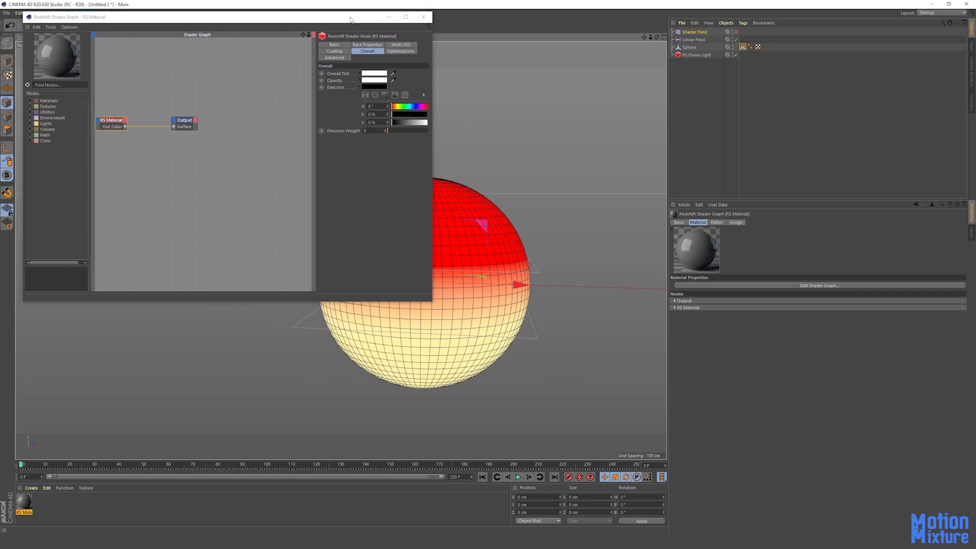
pyautogui.moveTo(349, 18); pyautogui.dragTo(351, 65)
# - Deselect all objects, open the Redshift RenderView and start a live render of the sphere
pyautogui.click(690, 55)
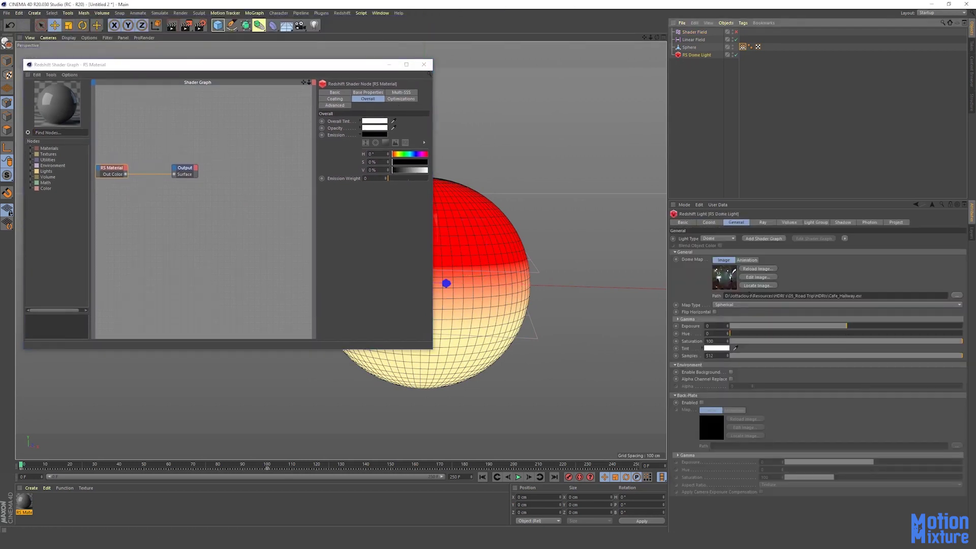
pyautogui.click(764, 127)
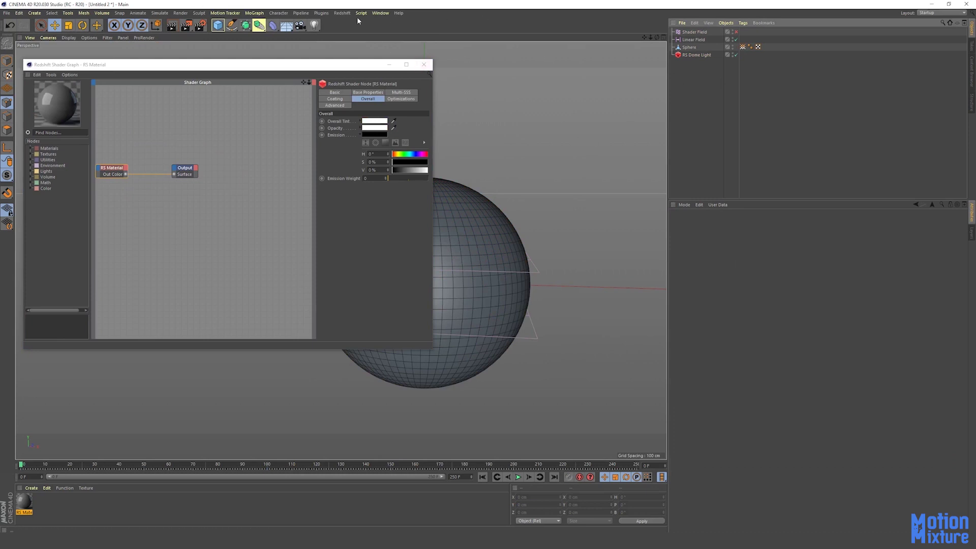
pyautogui.click(342, 13)
pyautogui.click(361, 68)
pyautogui.click(525, 125)
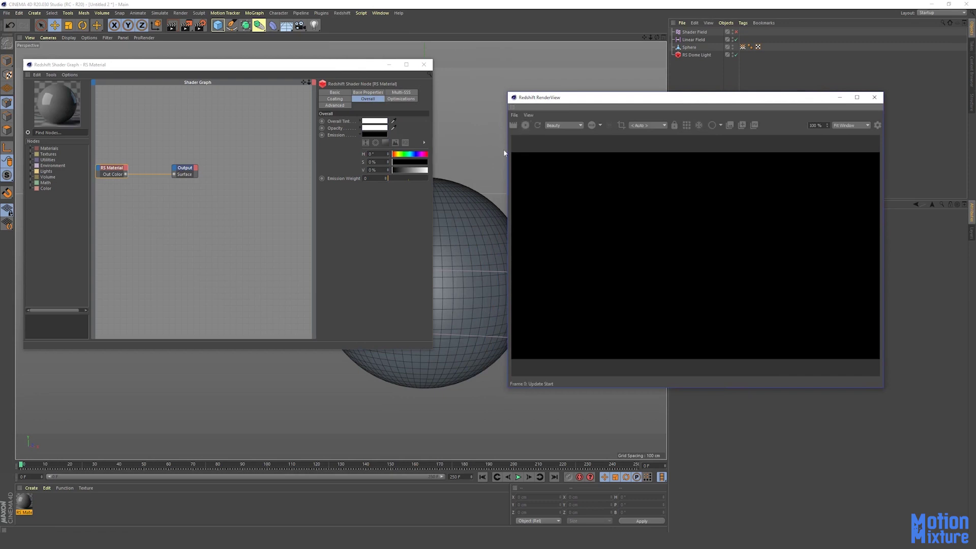
pyautogui.click(498, 308)
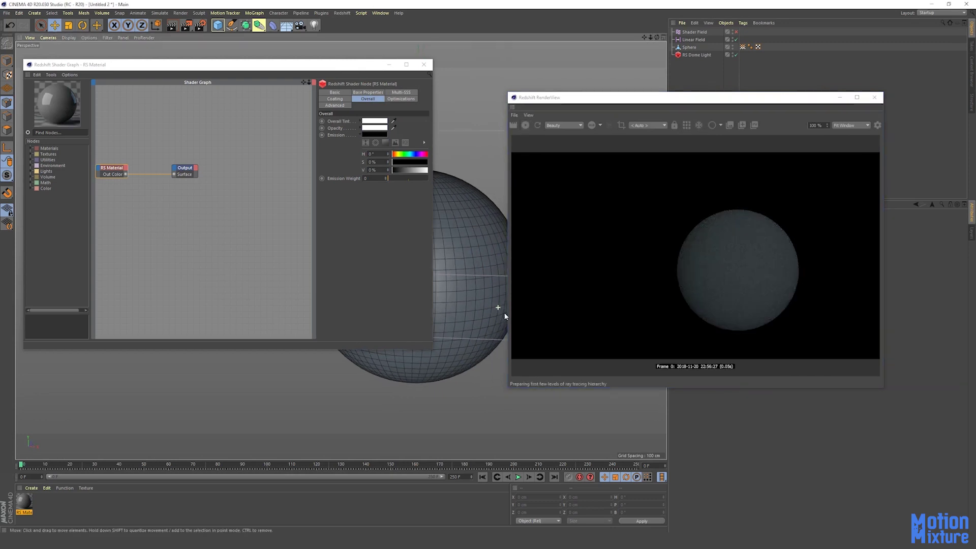
# - Move the render window off the object settings and raise the RS Dome Light's exposure slightly
pyautogui.moveTo(761, 97); pyautogui.dragTo(538, 90)
pyautogui.click(700, 56)
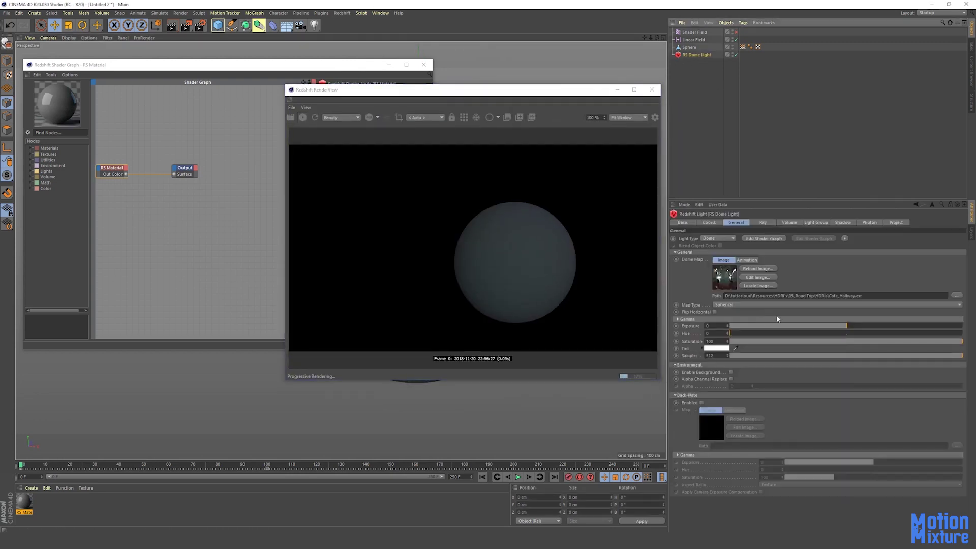
pyautogui.moveTo(858, 329); pyautogui.dragTo(864, 328)
# - Apply the RS Material to the sphere and place the RenderView window beside the shader graph
pyautogui.moveTo(660, 84); pyautogui.dragTo(658, 112)
pyautogui.moveTo(588, 114); pyautogui.dragTo(763, 151)
pyautogui.moveTo(36, 504); pyautogui.dragTo(435, 356)
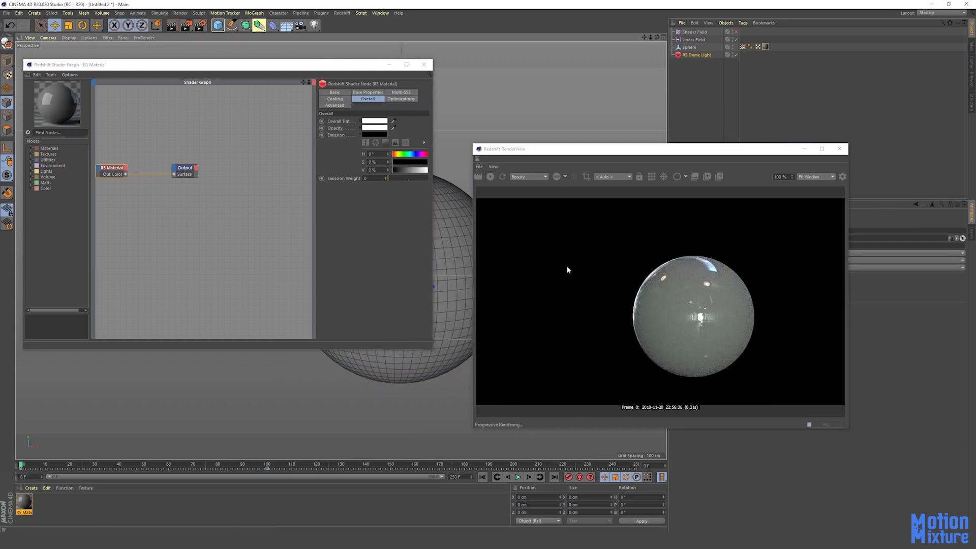
pyautogui.moveTo(569, 151); pyautogui.dragTo(566, 139)
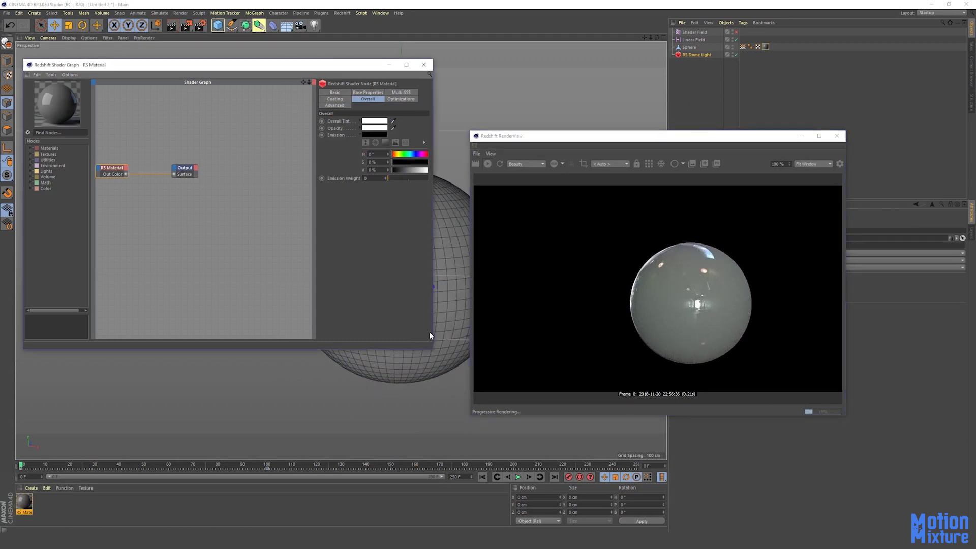
# - Move the shader graph window aside, search the nodes for "verte" and add a Vertex Attribute node to the graph
pyautogui.scroll(2, 445, 351)
pyautogui.keyDown('alt'); pyautogui.moveTo(444, 351); pyautogui.dragTo(432, 343, button='middle'); pyautogui.keyUp('alt')
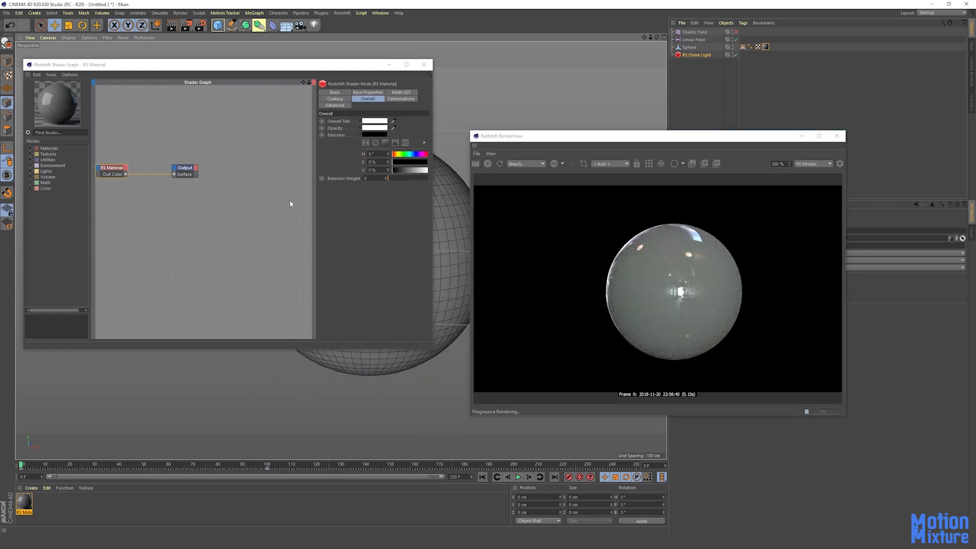
pyautogui.moveTo(294, 72); pyautogui.dragTo(317, 72)
pyautogui.keyDown('alt'); pyautogui.moveTo(223, 234); pyautogui.dragTo(272, 238, button='middle'); pyautogui.keyUp('alt')
pyautogui.scroll(-2, 260, 238)
pyautogui.click(76, 134)
pyautogui.write('verte')
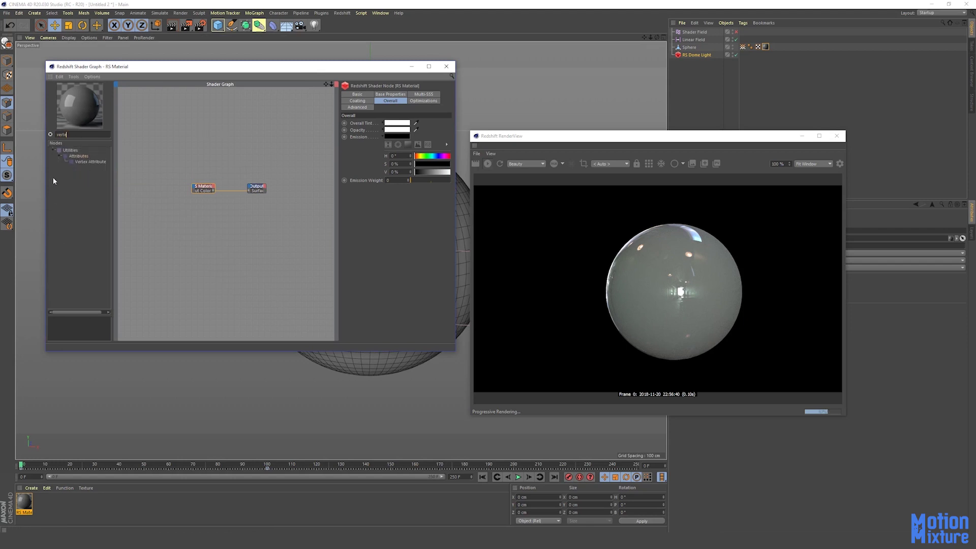
pyautogui.moveTo(98, 162); pyautogui.dragTo(160, 162)
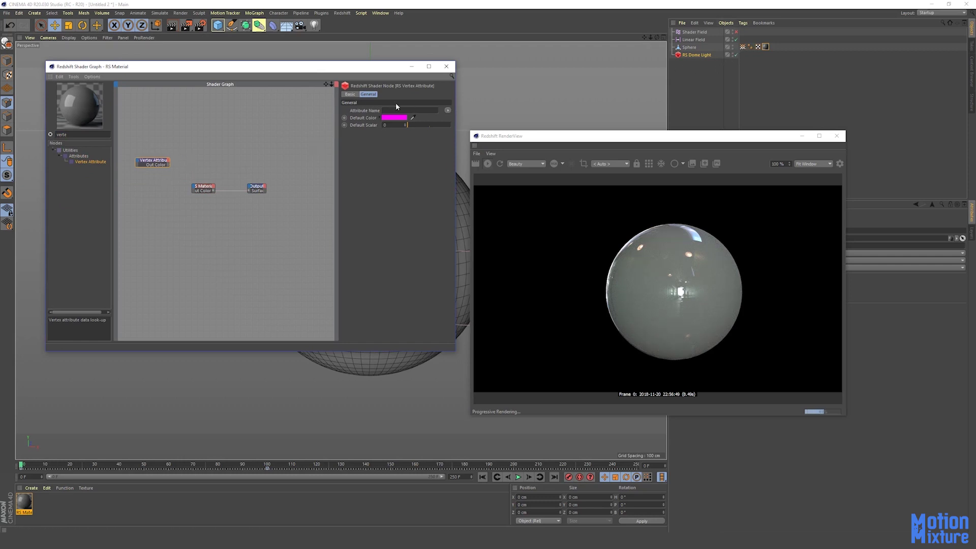
# - Assign the sphere's Vertex Map tag as the node's Attribute Name and connect its Out Color to the Output's Surface
pyautogui.moveTo(744, 47); pyautogui.dragTo(405, 113)
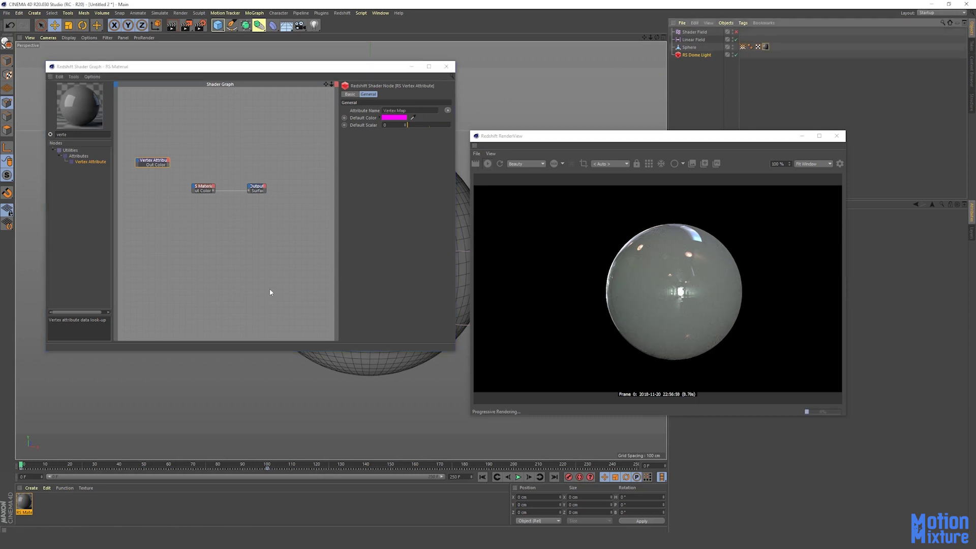
pyautogui.moveTo(153, 163); pyautogui.dragTo(272, 207)
pyautogui.scroll(2, 180, 175)
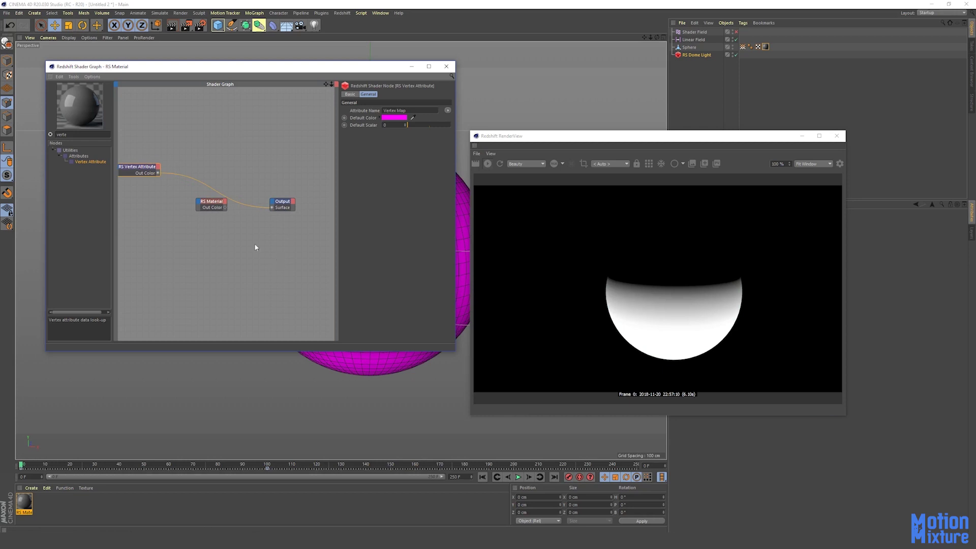
# - Add a Color Composite node to the graph and space it apart from the Vertex Attribute and RS Material nodes
pyautogui.moveTo(152, 166); pyautogui.dragTo(143, 167)
pyautogui.moveTo(132, 180); pyautogui.dragTo(201, 181, button='middle')
pyautogui.moveTo(67, 134); pyautogui.dragTo(56, 135)
pyautogui.write('compos')
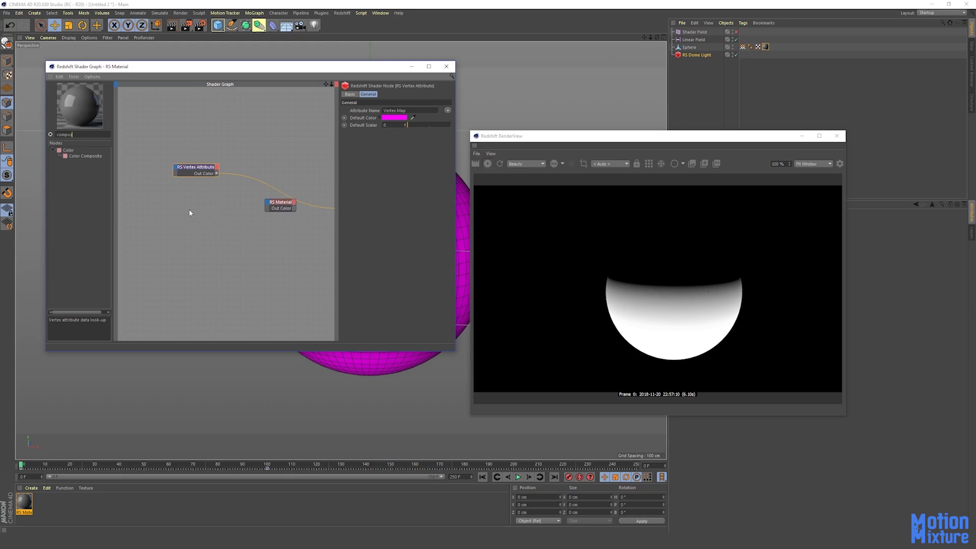
pyautogui.moveTo(93, 154); pyautogui.dragTo(123, 176)
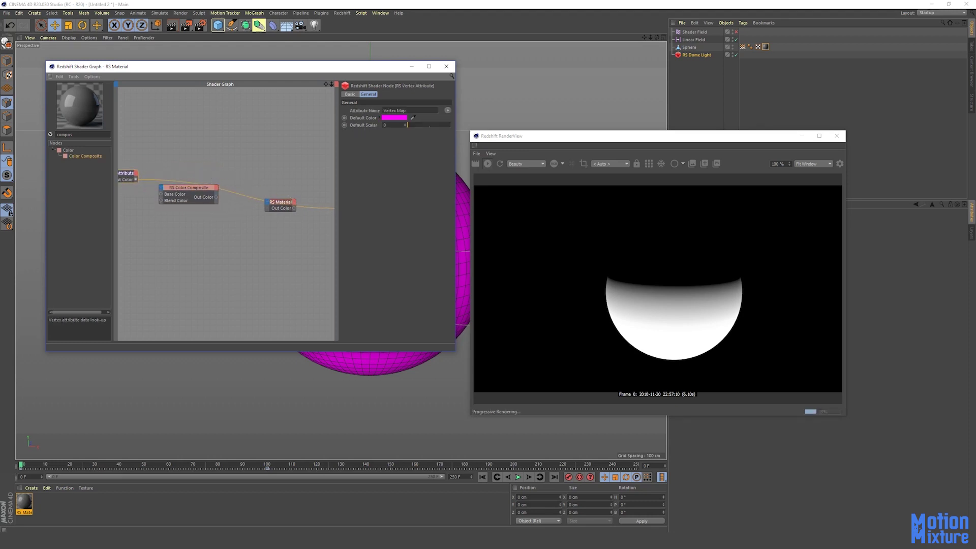
pyautogui.moveTo(125, 181); pyautogui.dragTo(212, 176, button='middle')
pyautogui.moveTo(238, 166); pyautogui.dragTo(181, 171)
pyautogui.moveTo(219, 174); pyautogui.dragTo(181, 194, button='middle')
pyautogui.moveTo(143, 194); pyautogui.dragTo(144, 178)
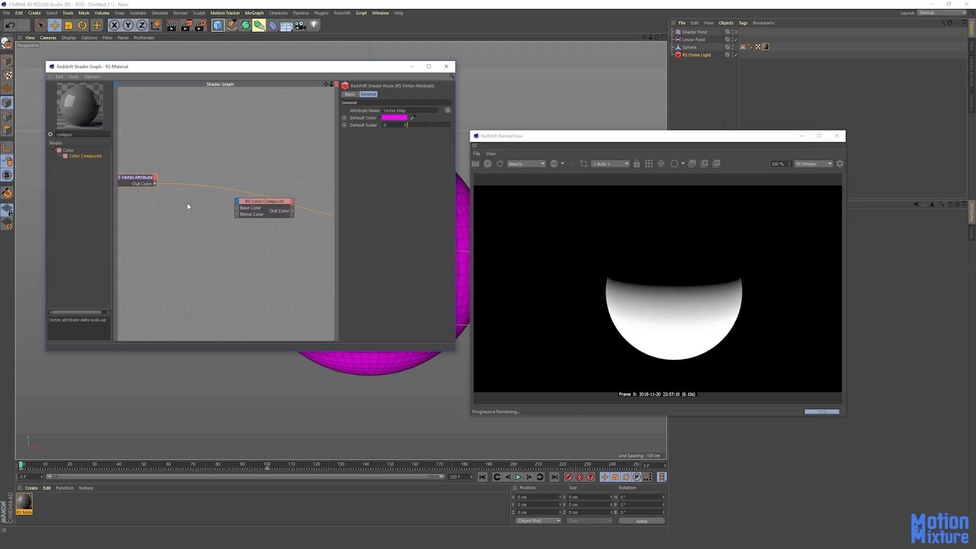
# - Add a Texture node and a C4D Shader node, arranging them below the Vertex Attribute node
pyautogui.doubleClick(72, 134)
pyautogui.write('tex')
pyautogui.moveTo(80, 157); pyautogui.dragTo(168, 212)
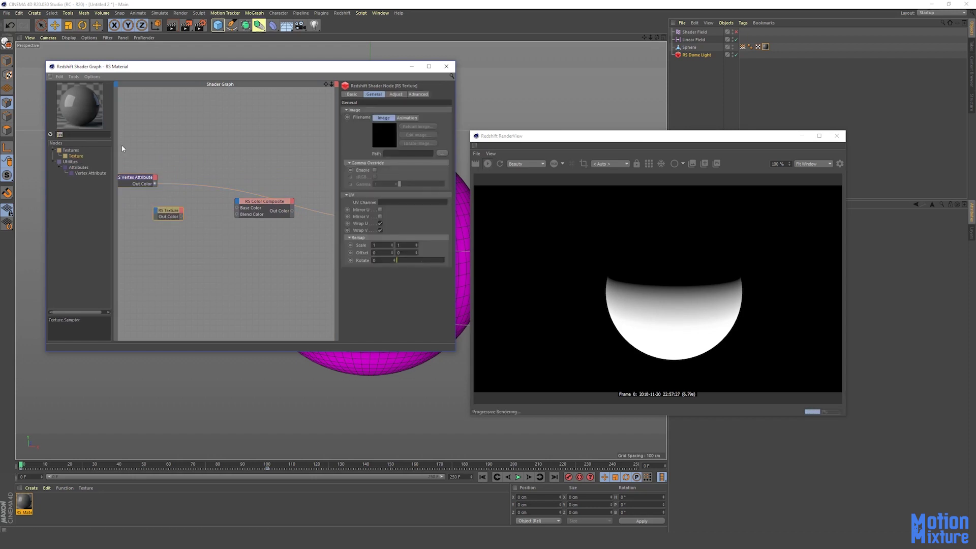
pyautogui.write('c4d')
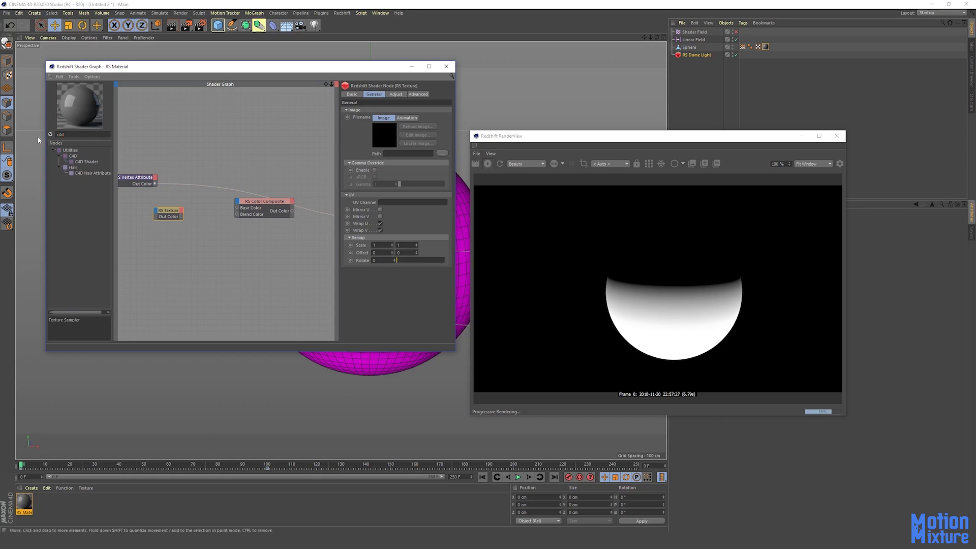
pyautogui.moveTo(88, 162); pyautogui.dragTo(143, 226)
pyautogui.moveTo(143, 225); pyautogui.dragTo(215, 234, button='middle')
pyautogui.moveTo(206, 225); pyautogui.dragTo(183, 218)
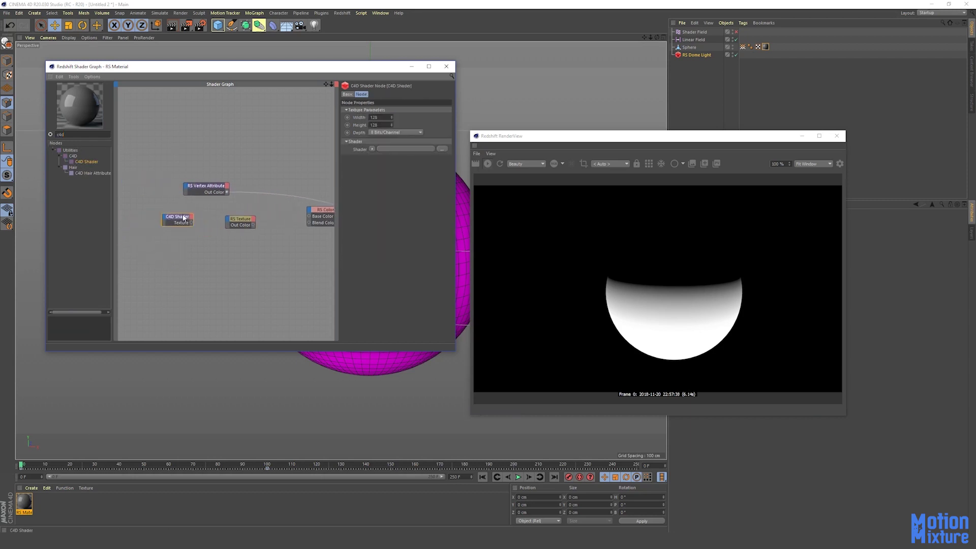
# - Examine the Shader Field's Noise shader options, moving the RenderView off its settings and back beside the shader graph
pyautogui.click(743, 47)
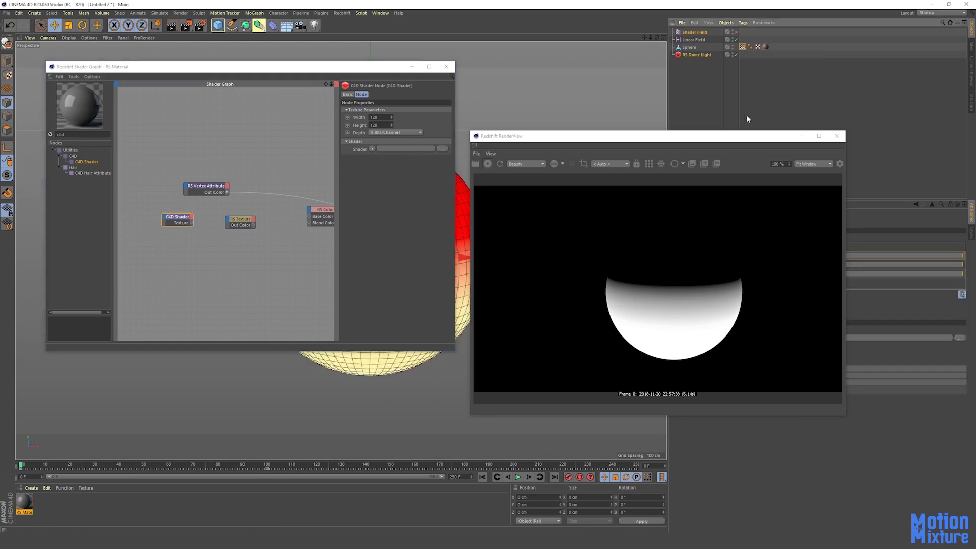
pyautogui.click(704, 33)
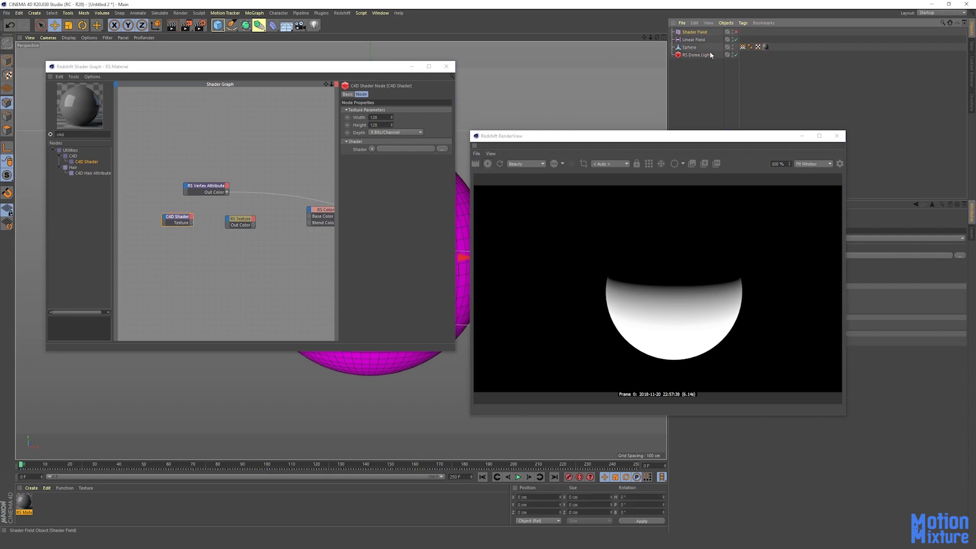
pyautogui.moveTo(758, 137); pyautogui.dragTo(554, 125)
pyautogui.click(698, 255)
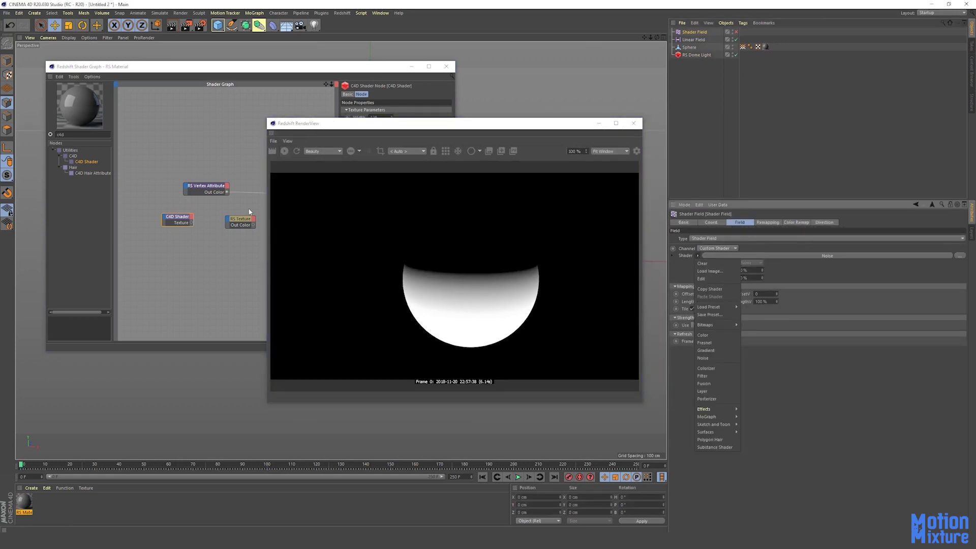
pyautogui.click(183, 219)
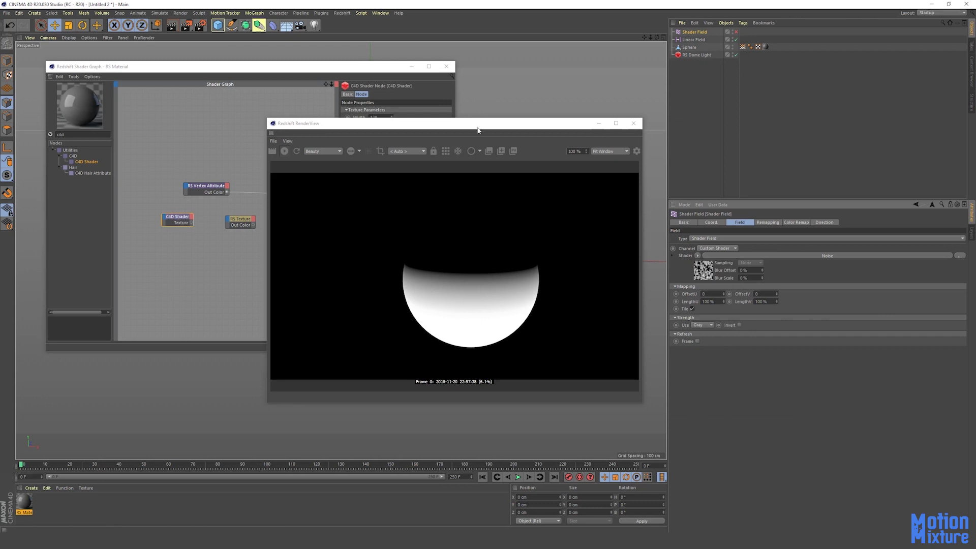
pyautogui.moveTo(460, 123); pyautogui.dragTo(688, 97)
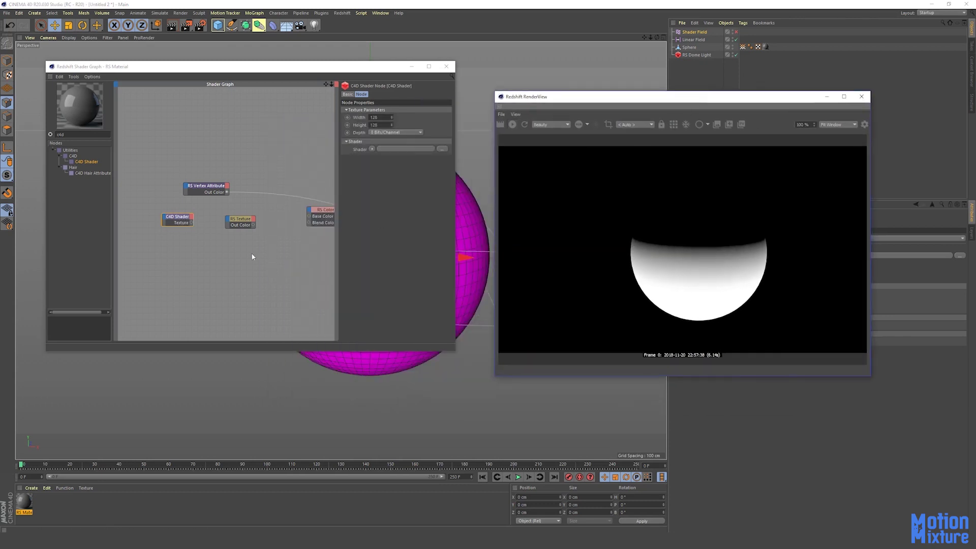
# - Load a Noise shader into the C4D Shader node, expand its properties and widen the attribute area
pyautogui.click(373, 149)
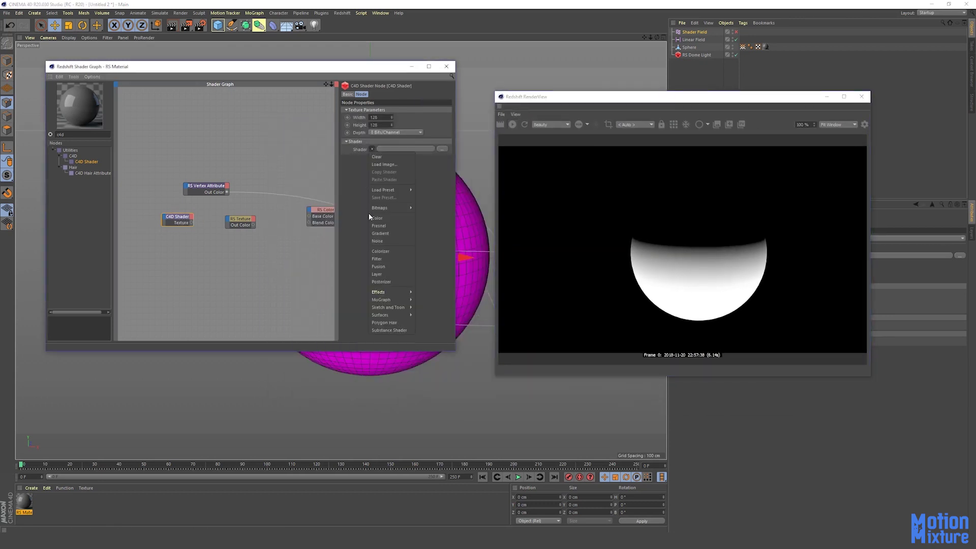
pyautogui.click(388, 242)
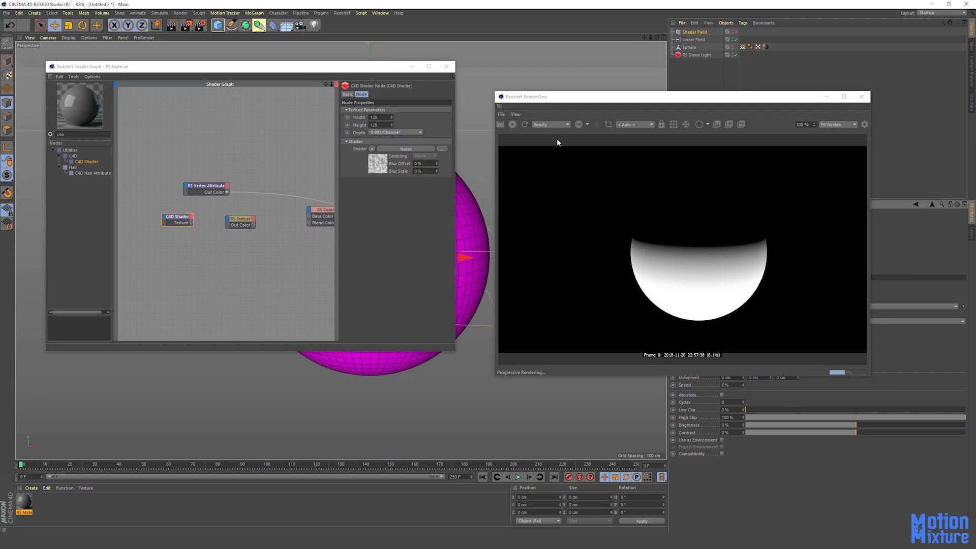
pyautogui.click(345, 148)
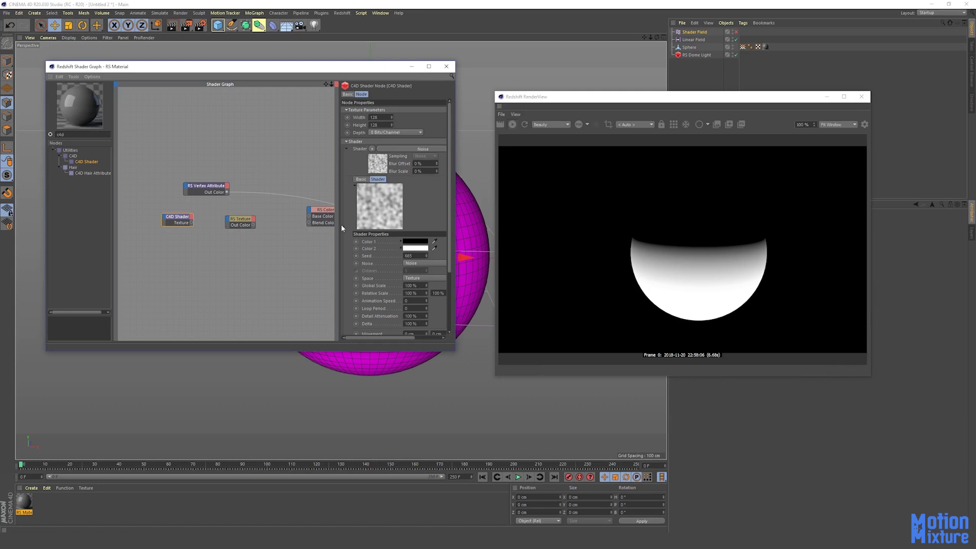
pyautogui.moveTo(340, 224); pyautogui.dragTo(298, 226)
# - Set the noise's Global Scale to 50% and its Low Clip to about 27%
pyautogui.moveTo(376, 286); pyautogui.dragTo(340, 285)
pyautogui.write('50')
pyautogui.press('Return')
pyautogui.scroll(-4, 418, 316)
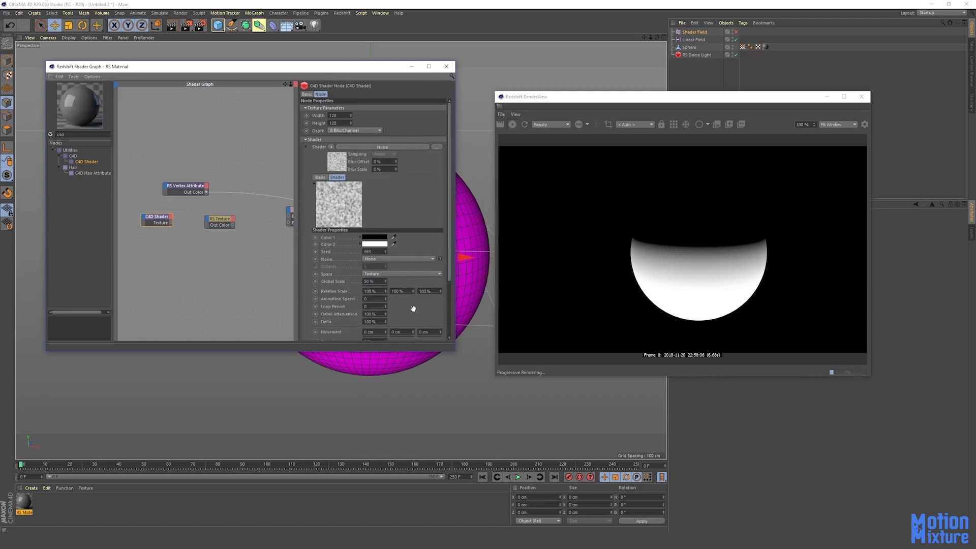
pyautogui.moveTo(397, 298); pyautogui.dragTo(404, 293)
# - Connect the C4D Shader to the Texture node's image input and the Texture's Out Color to the composite's Blend Color
pyautogui.moveTo(260, 257)
pyautogui.mouseDown(button='middle')
pyautogui.moveTo(224, 256)
pyautogui.moveTo(277, 258)
pyautogui.mouseUp(button='middle')
pyautogui.moveTo(179, 224); pyautogui.dragTo(160, 233, button='middle')
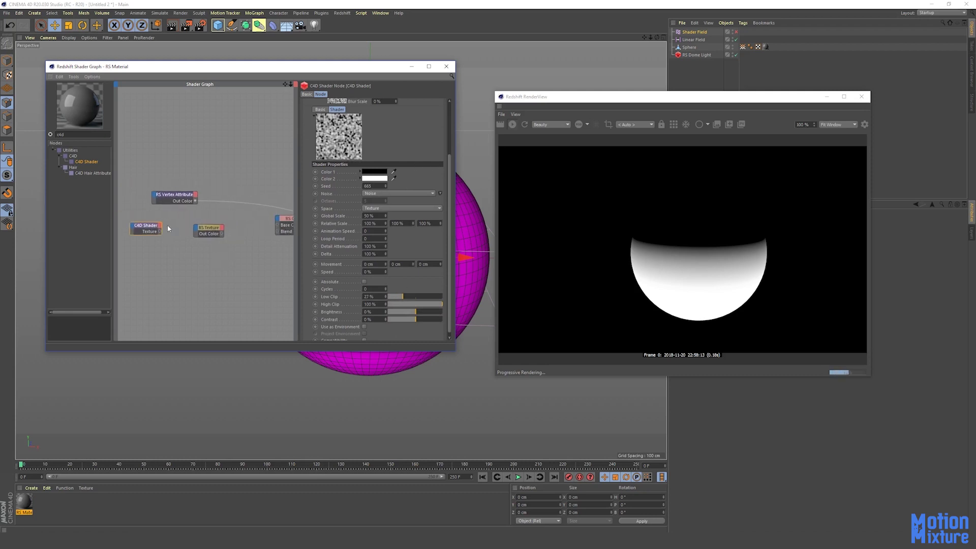
pyautogui.moveTo(196, 232); pyautogui.dragTo(199, 232)
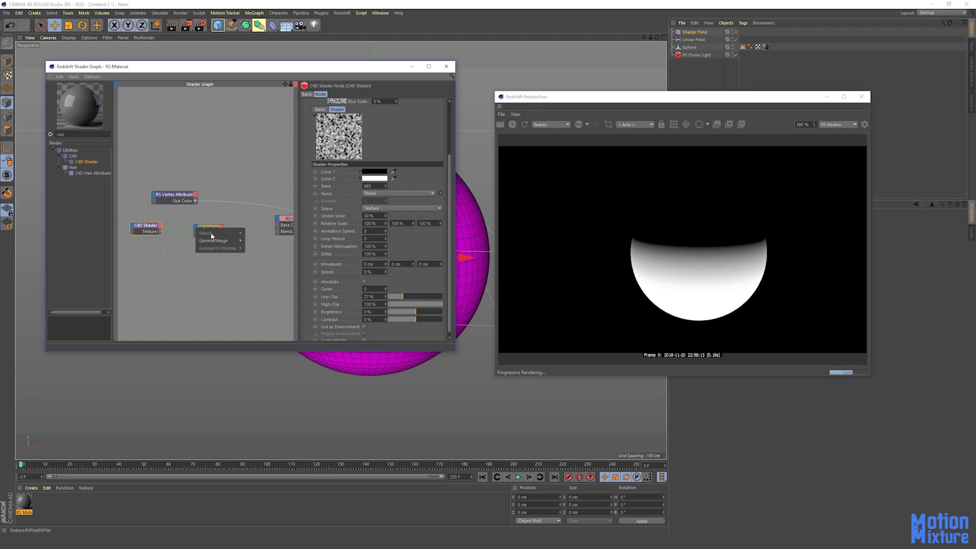
pyautogui.moveTo(258, 261); pyautogui.dragTo(232, 257, button='middle')
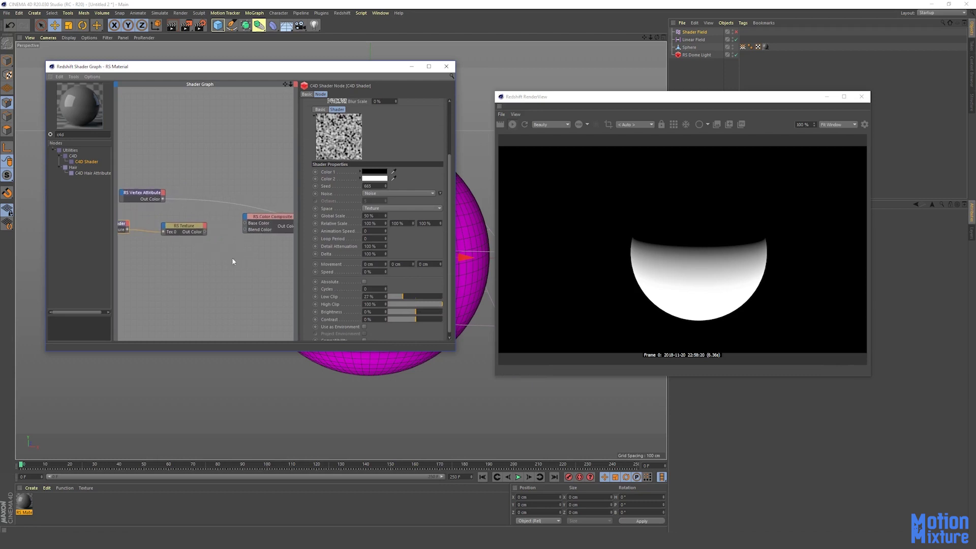
pyautogui.moveTo(205, 232); pyautogui.dragTo(247, 231)
pyautogui.moveTo(244, 230); pyautogui.dragTo(245, 230)
# - Connect the Vertex Attribute's Out Color to the composite's Base Color and the composite's Out Color to the Output's Surface
pyautogui.moveTo(186, 261); pyautogui.dragTo(160, 267, button='middle')
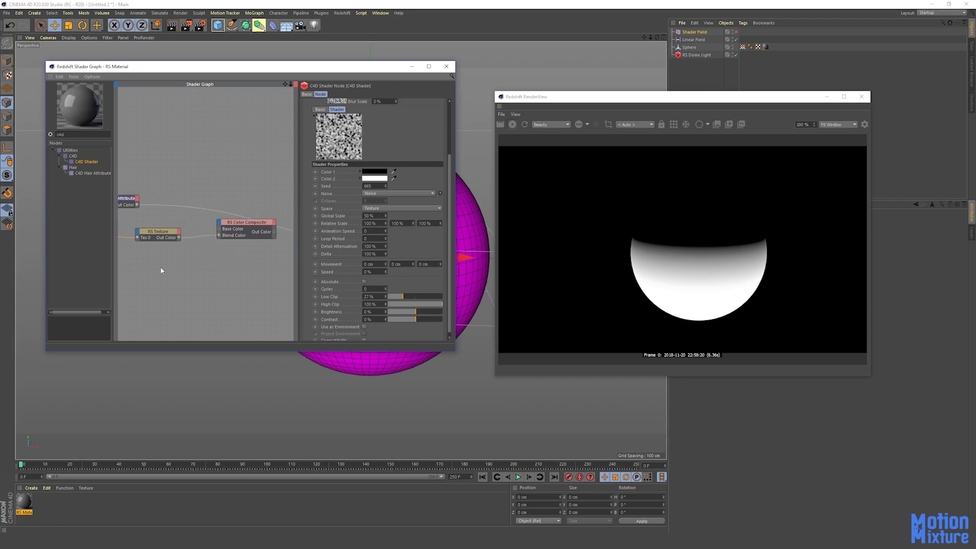
pyautogui.moveTo(124, 203); pyautogui.dragTo(145, 198)
pyautogui.moveTo(198, 217); pyautogui.dragTo(174, 214, button='middle')
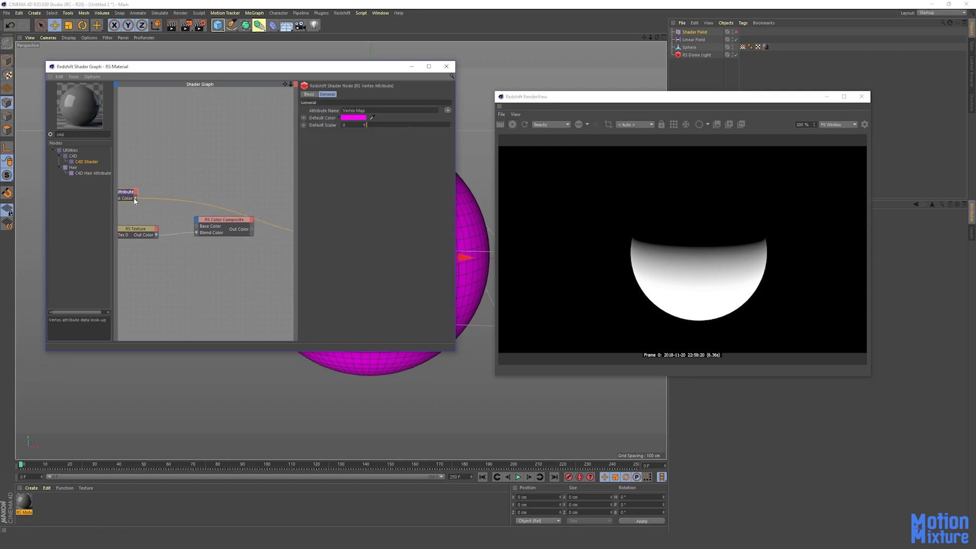
pyautogui.moveTo(192, 225)
pyautogui.mouseDown()
pyautogui.moveTo(190, 233)
pyautogui.moveTo(196, 226)
pyautogui.mouseUp()
pyautogui.moveTo(264, 247); pyautogui.dragTo(182, 243, button='middle')
pyautogui.scroll(-2, 181, 242)
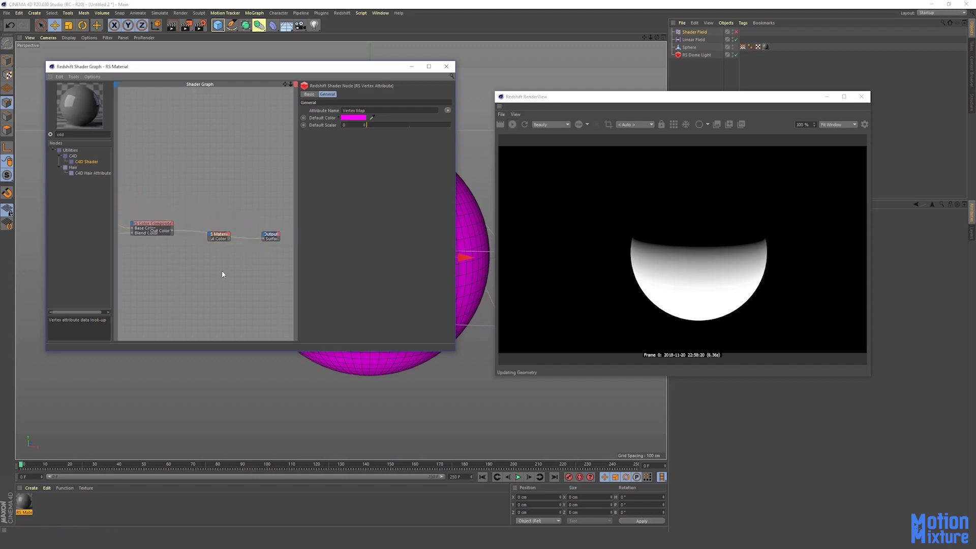
# - Try Subtract as the Color Composite node's Composite Mode and switch it to Hardlight
pyautogui.moveTo(132, 222); pyautogui.dragTo(208, 224, button='middle')
pyautogui.scroll(2, 166, 253)
pyautogui.moveTo(166, 252); pyautogui.dragTo(144, 256, button='middle')
pyautogui.click(217, 231)
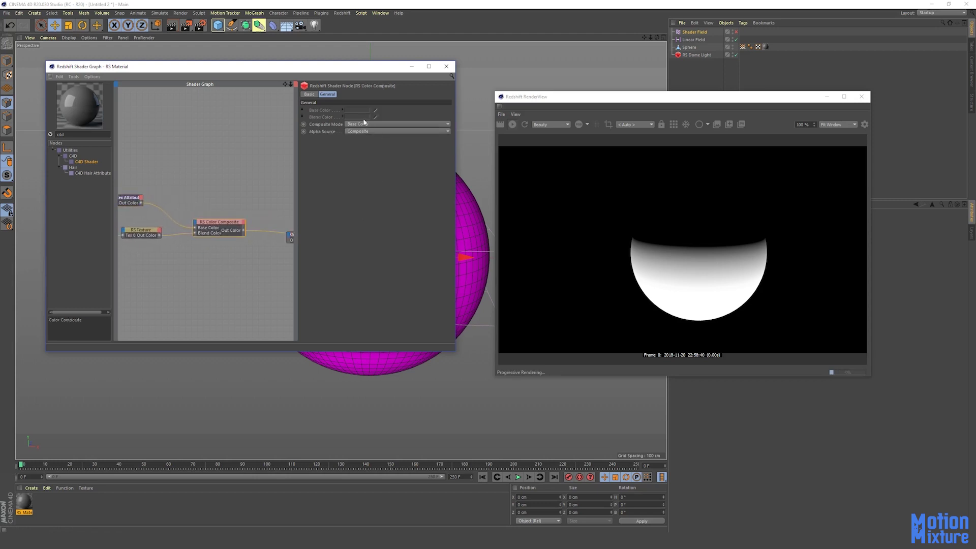
pyautogui.click(377, 132)
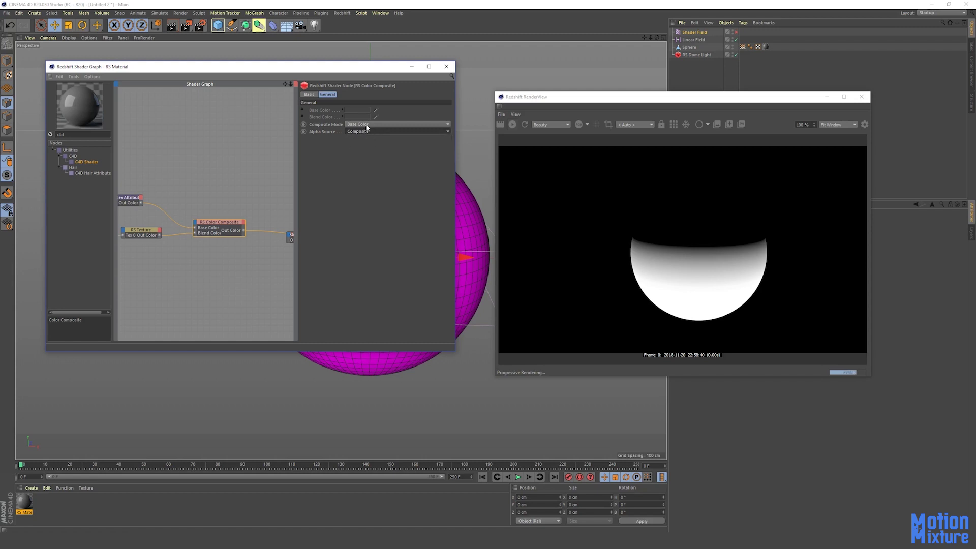
pyautogui.click(367, 126)
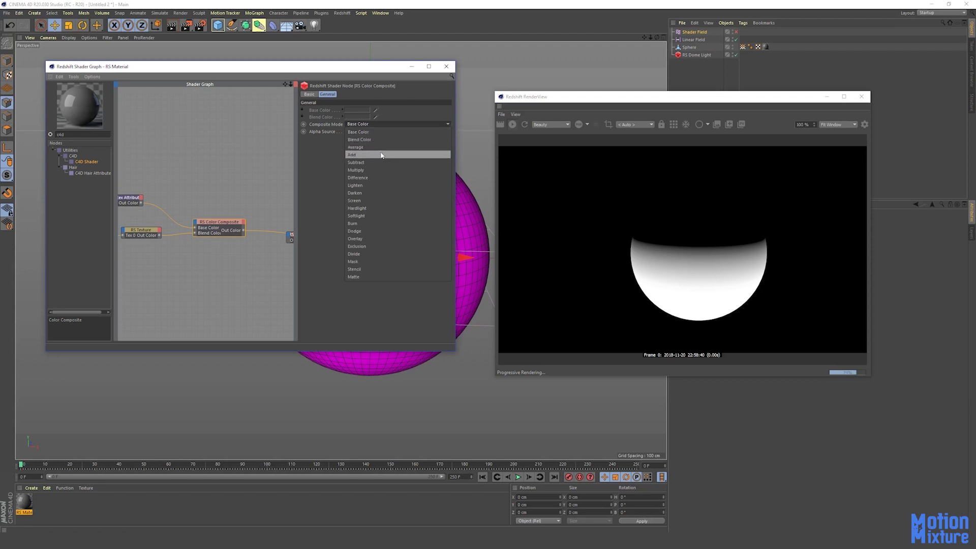
pyautogui.click(373, 139)
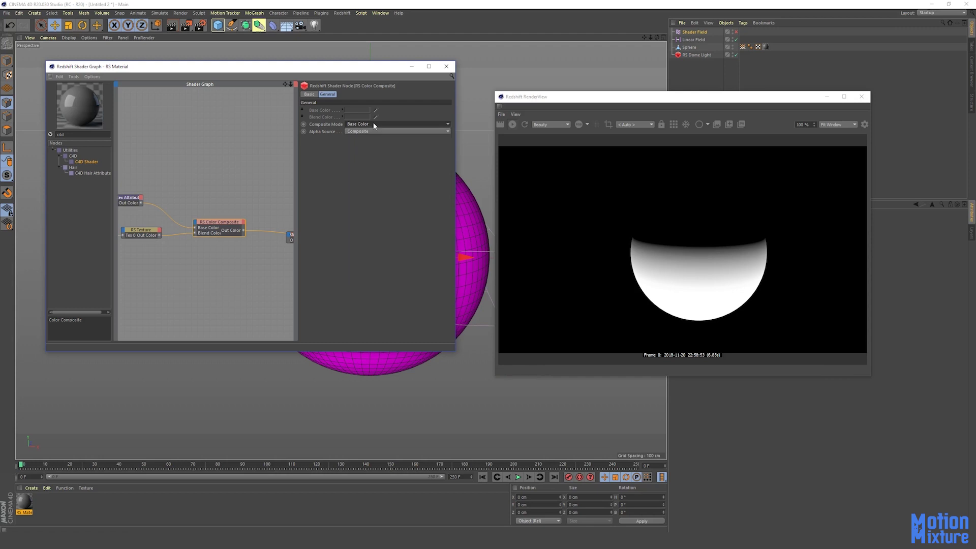
pyautogui.scroll(-4, 374, 125)
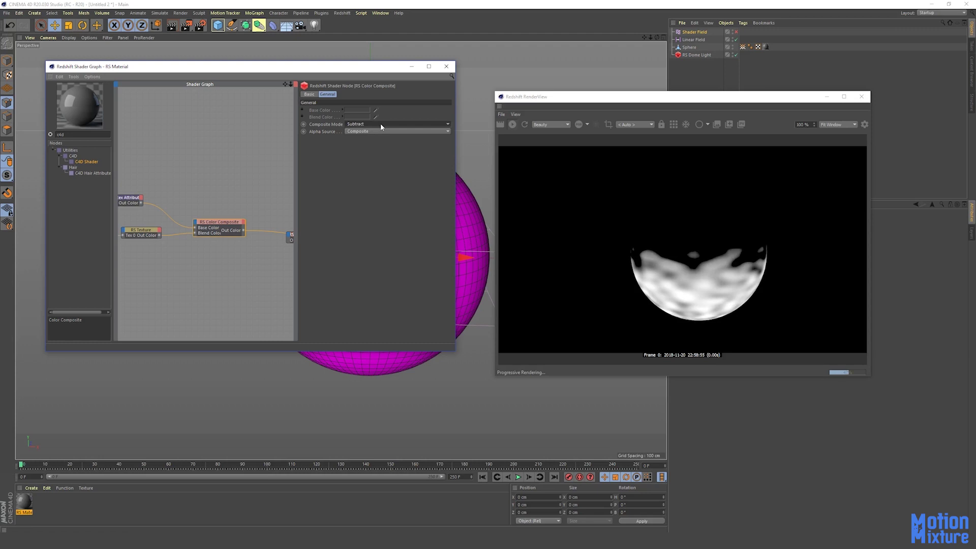
pyautogui.click(381, 123)
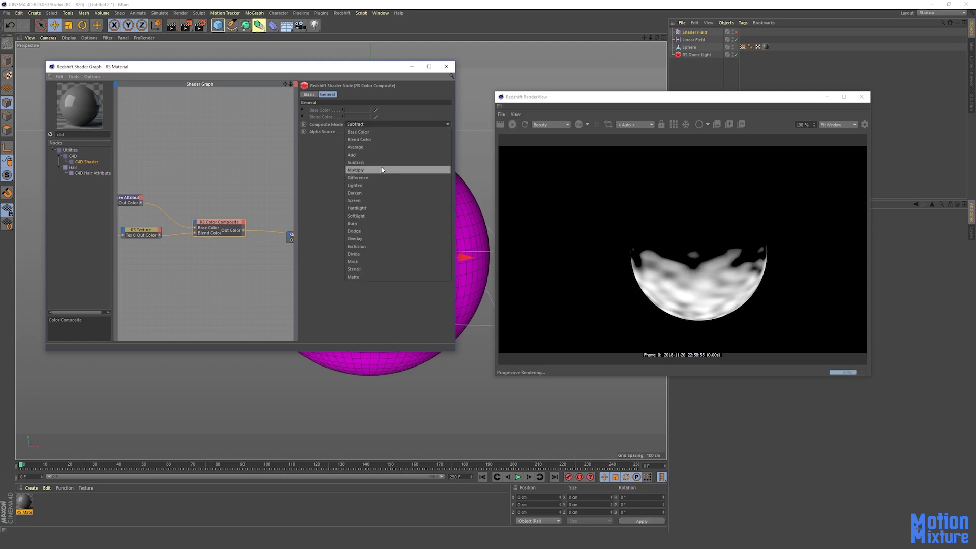
pyautogui.click(371, 209)
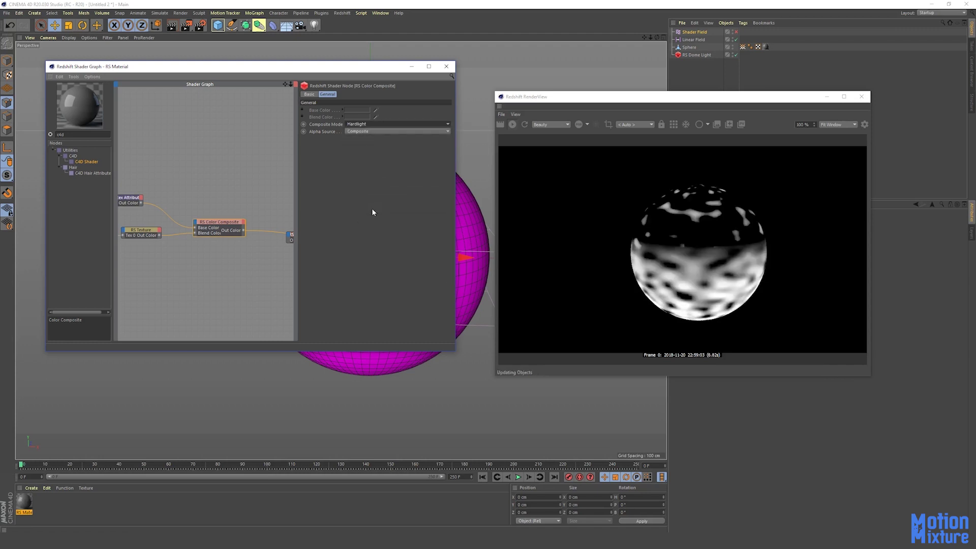
# - Set the C4D Shader noise's Global Scale to 30% and its Low Clip to about 34%
pyautogui.keyDown('alt'); pyautogui.moveTo(186, 245); pyautogui.dragTo(211, 219, button='middle'); pyautogui.keyUp('alt')
pyautogui.click(149, 223)
pyautogui.keyDown('alt'); pyautogui.moveTo(148, 224); pyautogui.dragTo(122, 227, button='middle'); pyautogui.keyUp('alt')
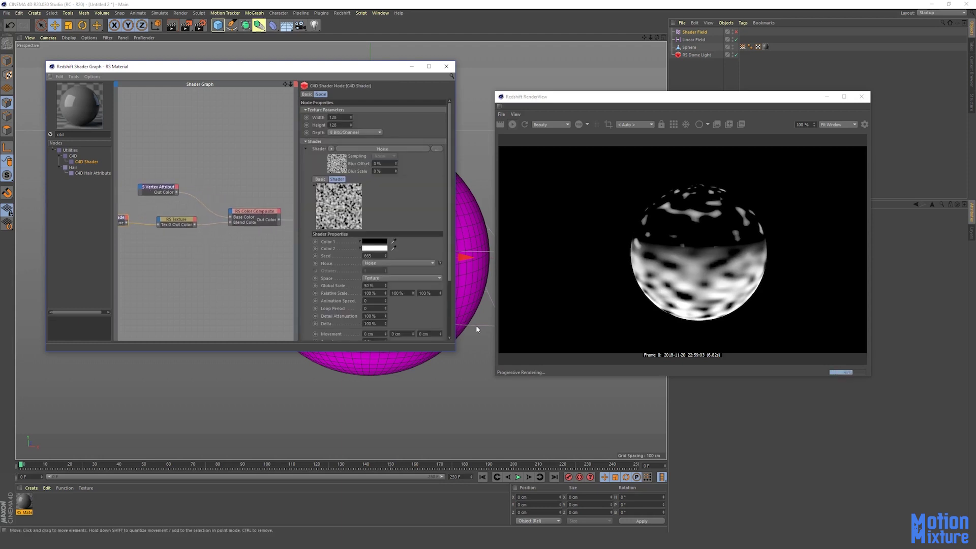
pyautogui.scroll(-3, 402, 273)
pyautogui.moveTo(385, 248); pyautogui.dragTo(388, 253)
pyautogui.scroll(-2, 403, 248)
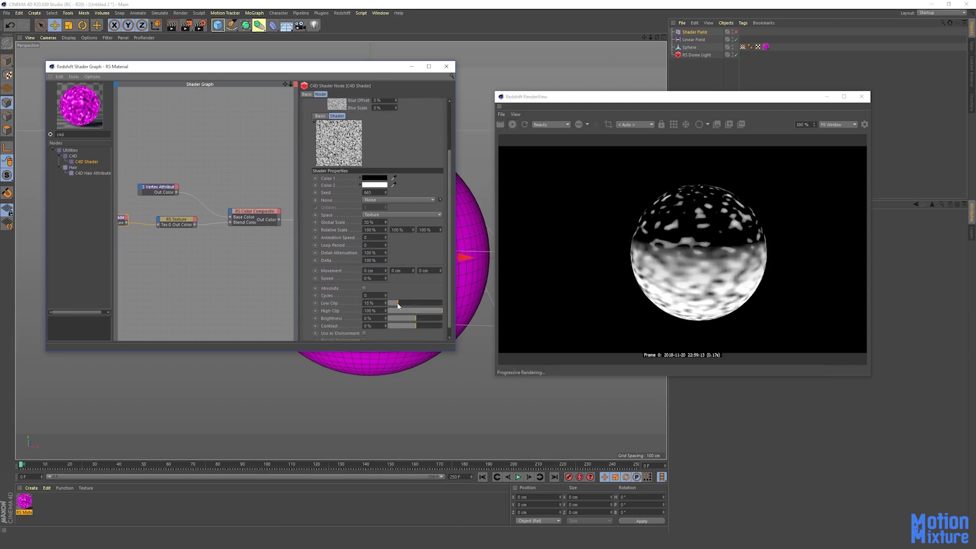
pyautogui.moveTo(396, 301); pyautogui.dragTo(407, 304)
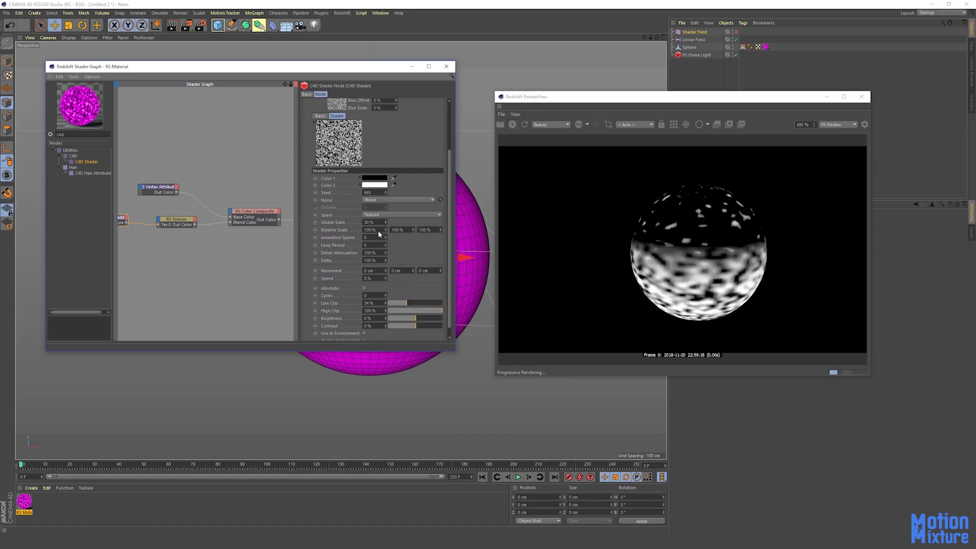
# - Set the Color Composite node's Composite Mode to Subtract
pyautogui.click(253, 211)
pyautogui.click(383, 125)
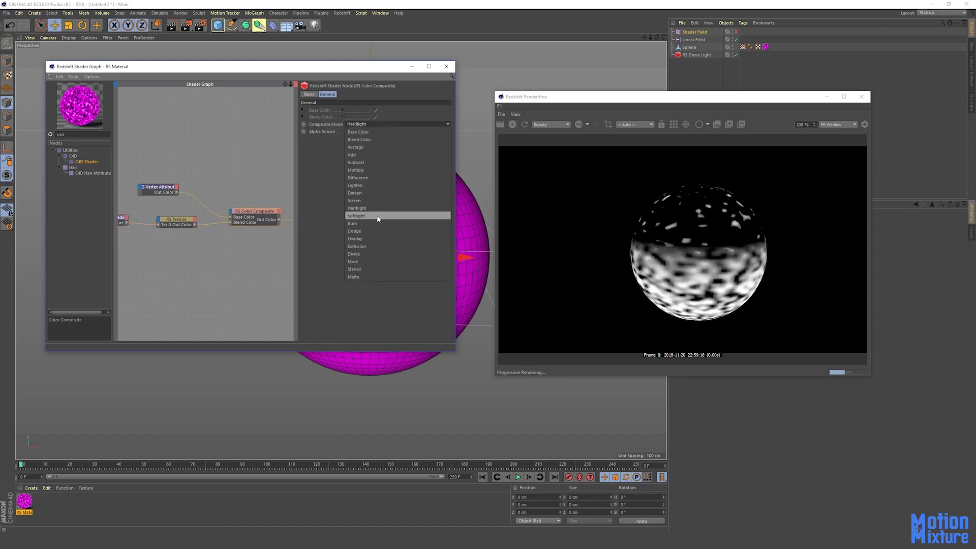
pyautogui.click(368, 163)
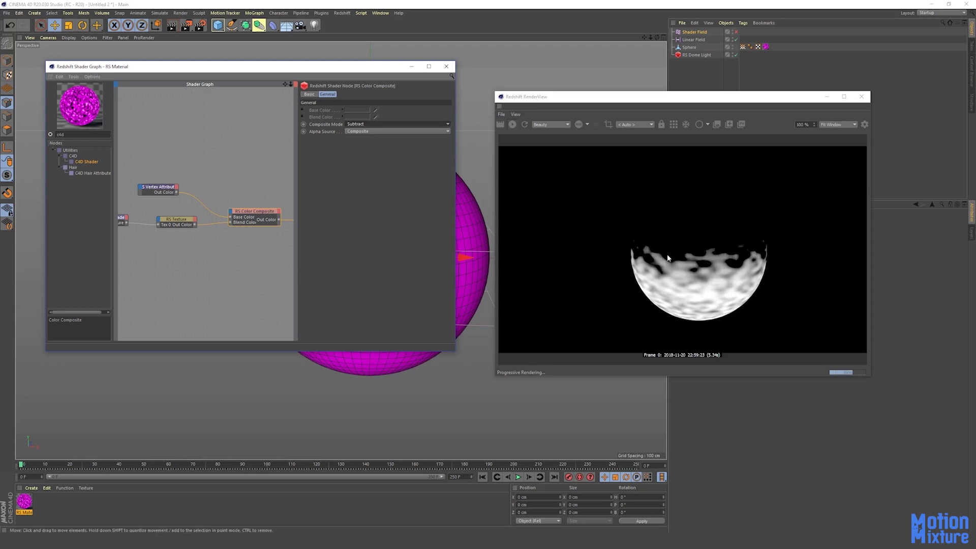
# - Set the C4D Shader node's texture Width and Height to 512
pyautogui.moveTo(192, 277); pyautogui.dragTo(200, 264, button='middle')
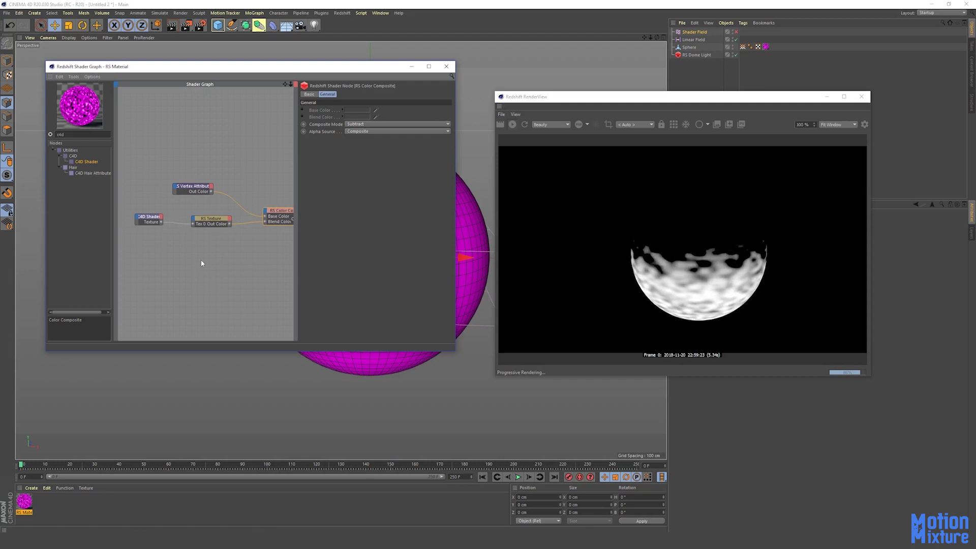
pyautogui.click(212, 219)
pyautogui.click(149, 218)
pyautogui.doubleClick(344, 124)
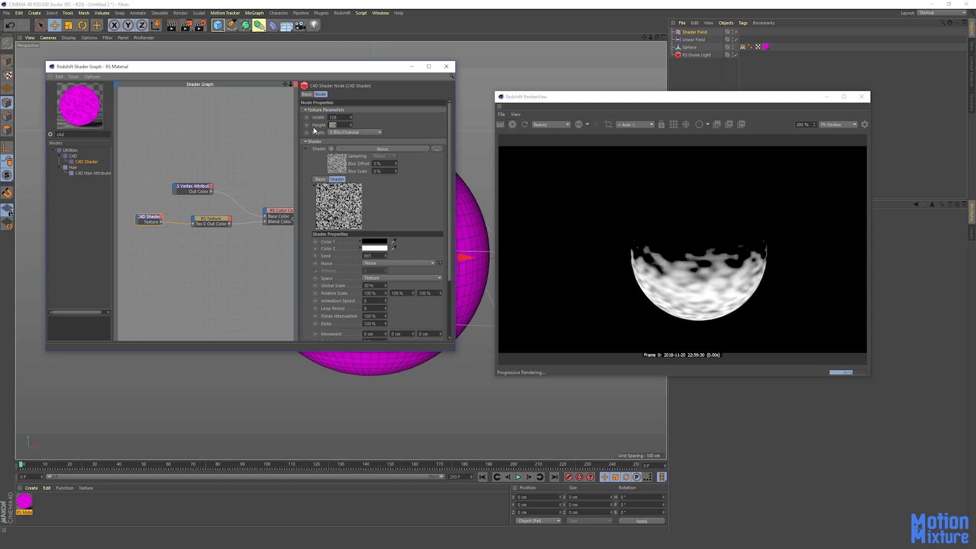
pyautogui.write('512')
pyautogui.hotkey('shift', 'Tab')
pyautogui.press('Return')
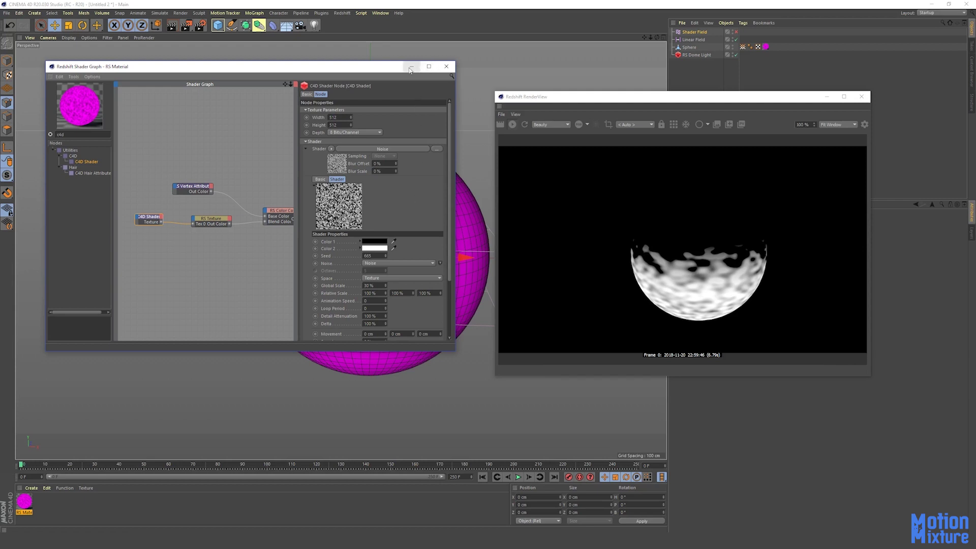
# - Move the render view aside, place the RS Material node above the composite's connection, and apply the Aluminium preset to it
pyautogui.moveTo(604, 101); pyautogui.dragTo(670, 123)
pyautogui.moveTo(281, 285); pyautogui.dragTo(248, 267, button='middle')
pyautogui.scroll(-2, 191, 276)
pyautogui.scroll(2, 227, 214)
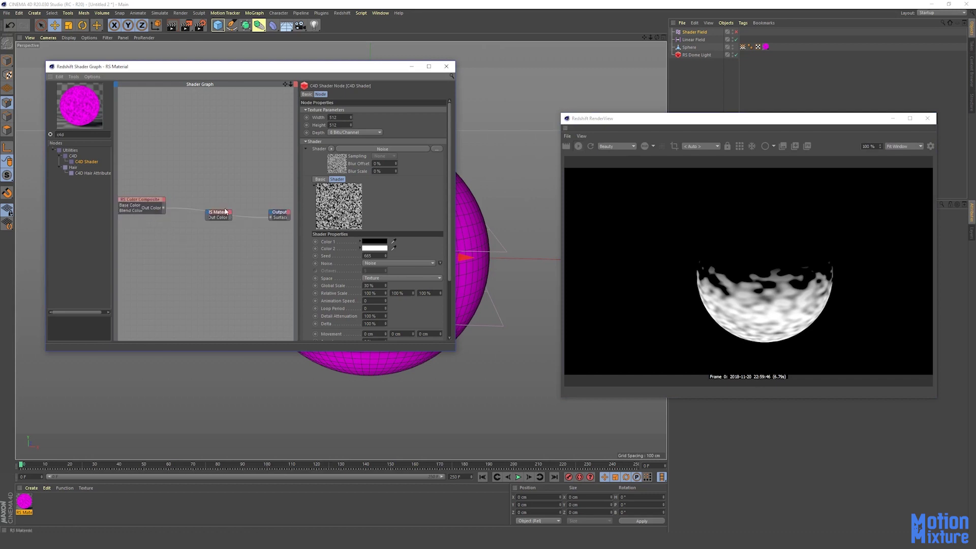
pyautogui.moveTo(222, 213); pyautogui.dragTo(218, 202)
pyautogui.moveTo(218, 203); pyautogui.dragTo(227, 195, button='middle')
pyautogui.moveTo(226, 193); pyautogui.dragTo(223, 158)
pyautogui.click(349, 94)
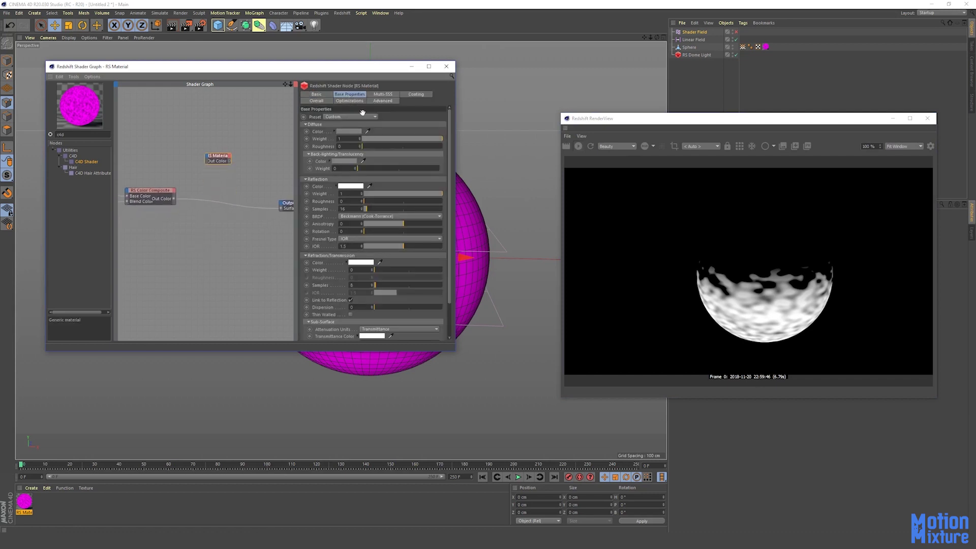
pyautogui.click(359, 116)
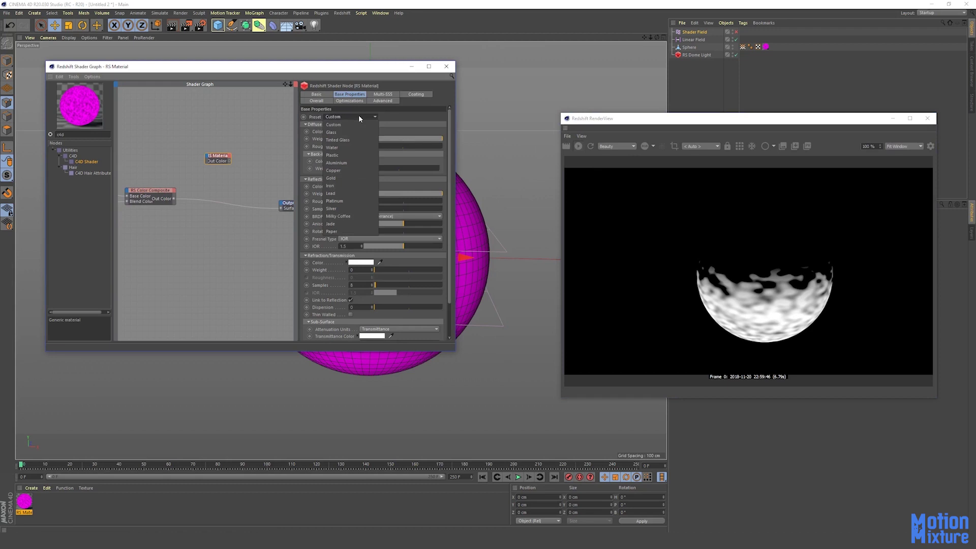
pyautogui.click(349, 163)
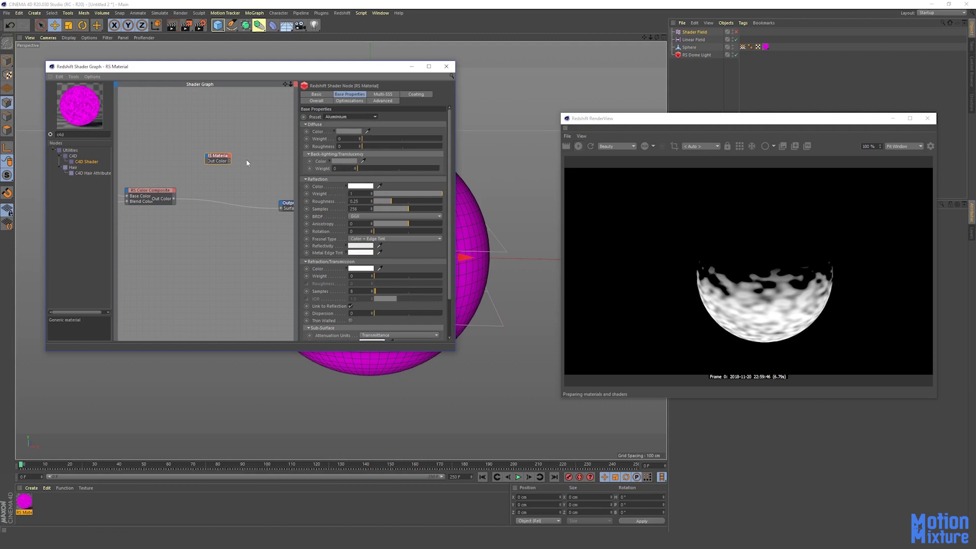
# - Duplicate the aluminium RS Material below the Color Composite node and apply the Gold preset to the copy
pyautogui.moveTo(222, 159); pyautogui.dragTo(212, 170)
pyautogui.moveTo(211, 170); pyautogui.dragTo(194, 167, button='middle')
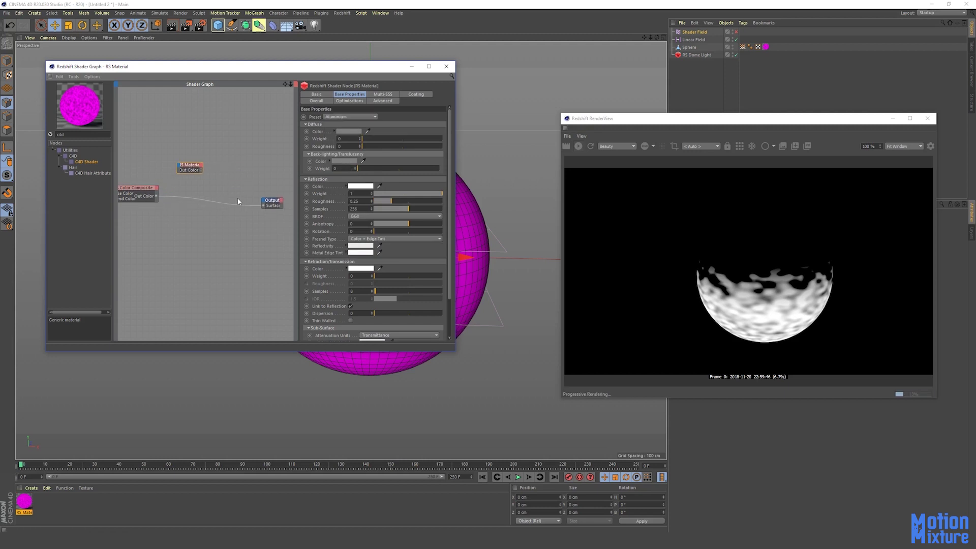
pyautogui.moveTo(270, 202); pyautogui.dragTo(280, 202)
pyautogui.click(198, 165)
pyautogui.click(198, 167)
pyautogui.keyDown('ctrl'); pyautogui.moveTo(197, 168); pyautogui.dragTo(183, 250); pyautogui.keyUp('ctrl')
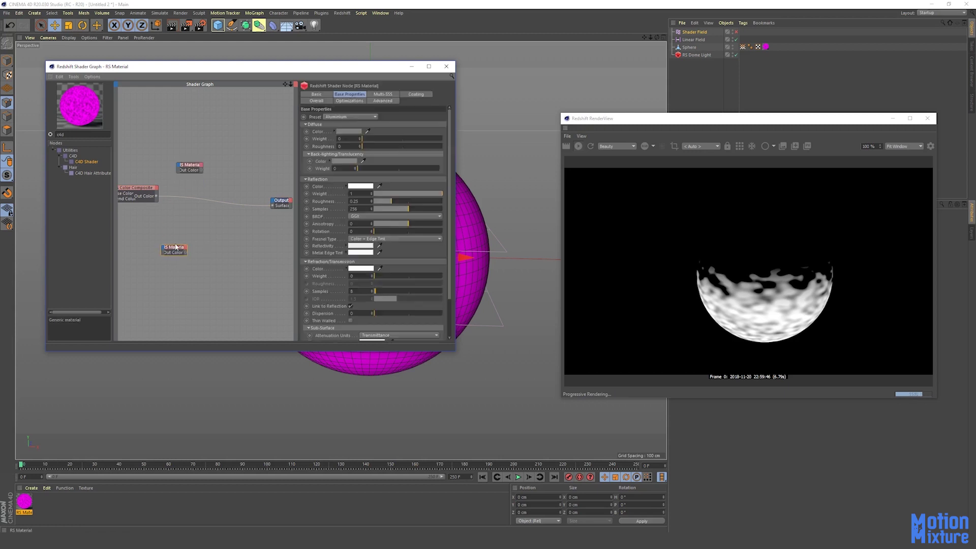
pyautogui.click(347, 117)
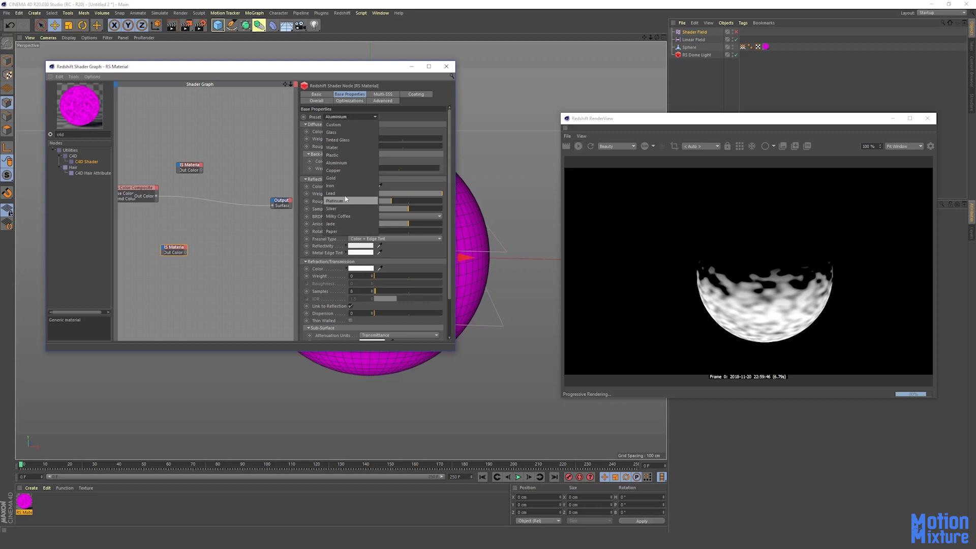
pyautogui.click(342, 179)
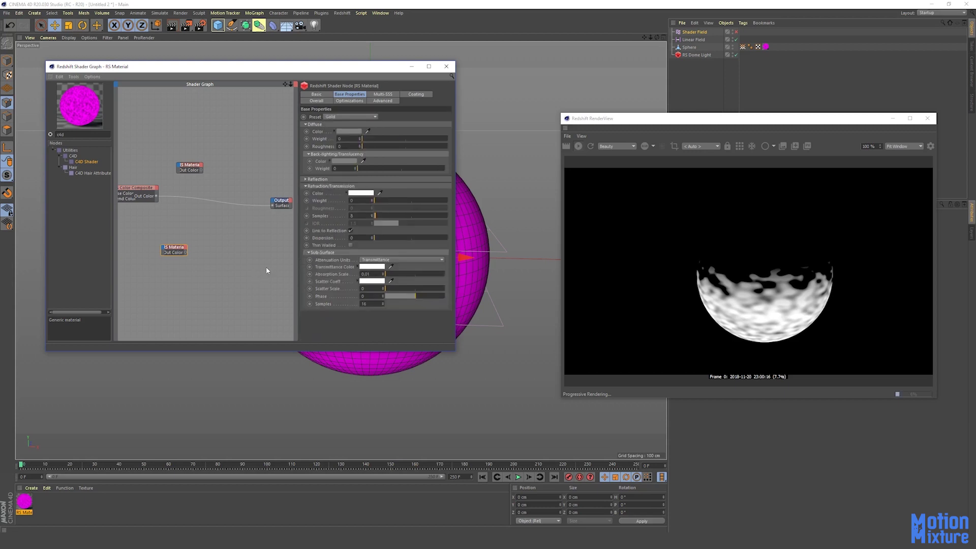
pyautogui.scroll(-2, 266, 266)
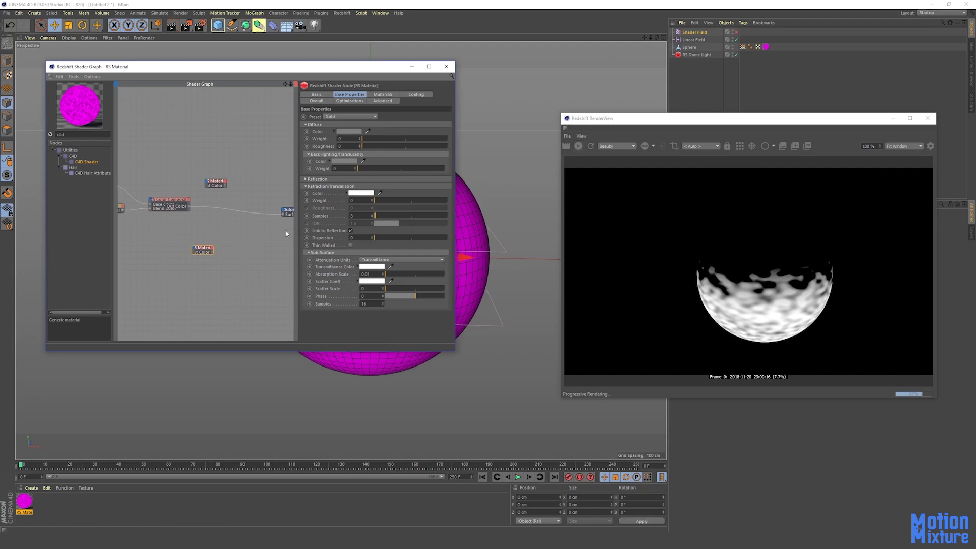
pyautogui.click(318, 179)
pyautogui.moveTo(240, 278); pyautogui.dragTo(247, 279, button='middle')
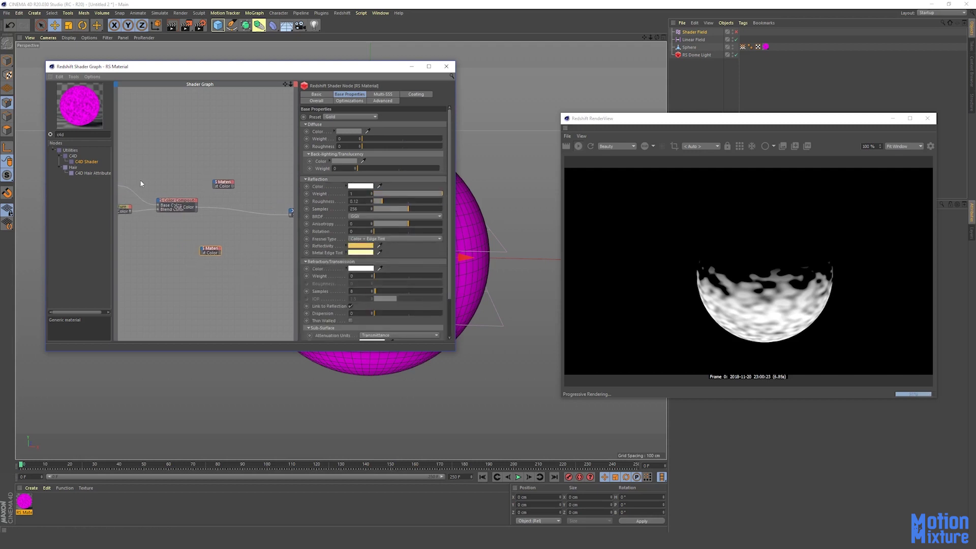
# - Add a Material Blender node between the Color Composite and the Output
pyautogui.click(51, 134)
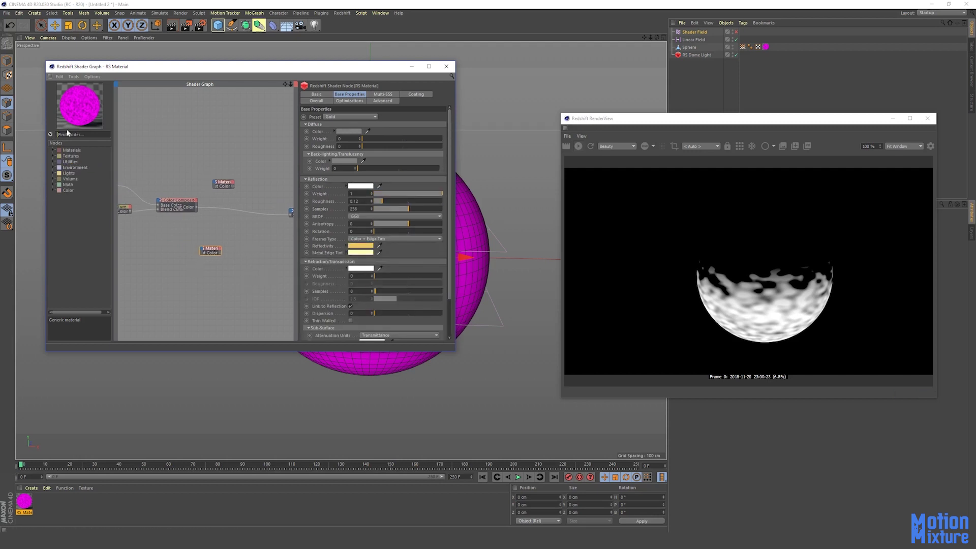
pyautogui.click(66, 131)
pyautogui.write('mater')
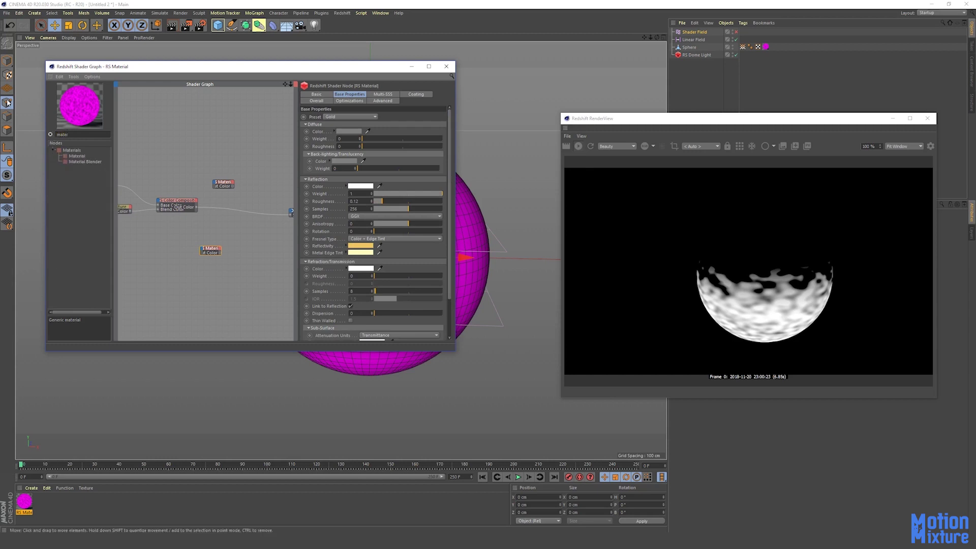
pyautogui.moveTo(91, 166); pyautogui.dragTo(256, 208)
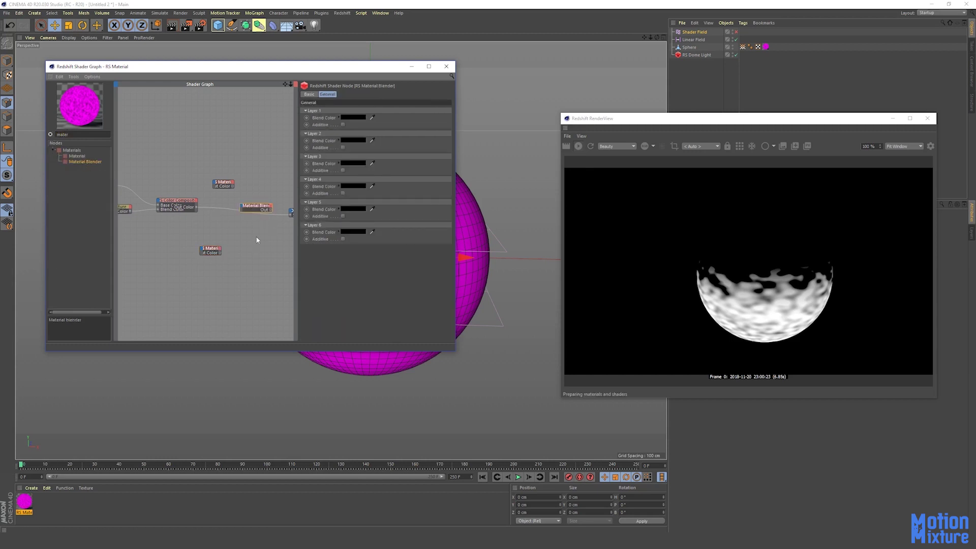
pyautogui.moveTo(257, 239); pyautogui.dragTo(241, 236, button='middle')
pyautogui.moveTo(241, 203); pyautogui.dragTo(234, 205)
pyautogui.moveTo(234, 207); pyautogui.dragTo(260, 211, button='middle')
# - Add a Bump Map node in front of the gold RS Material
pyautogui.doubleClick(79, 135)
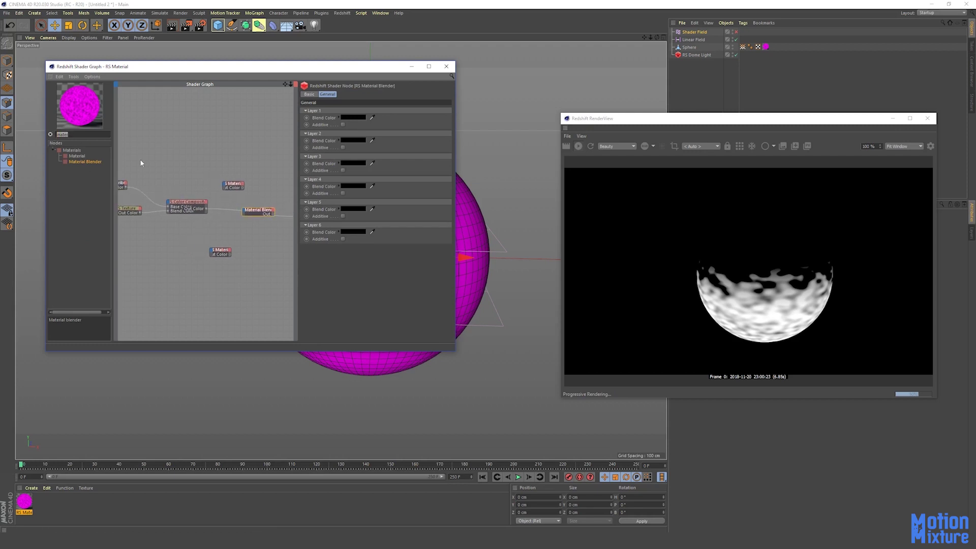
pyautogui.write('bum')
pyautogui.moveTo(91, 167); pyautogui.dragTo(174, 267)
pyautogui.scroll(2, 198, 237)
pyautogui.moveTo(174, 266); pyautogui.dragTo(214, 256, button='middle')
pyautogui.moveTo(219, 250); pyautogui.dragTo(228, 237)
pyautogui.moveTo(244, 232); pyautogui.dragTo(222, 244, button='middle')
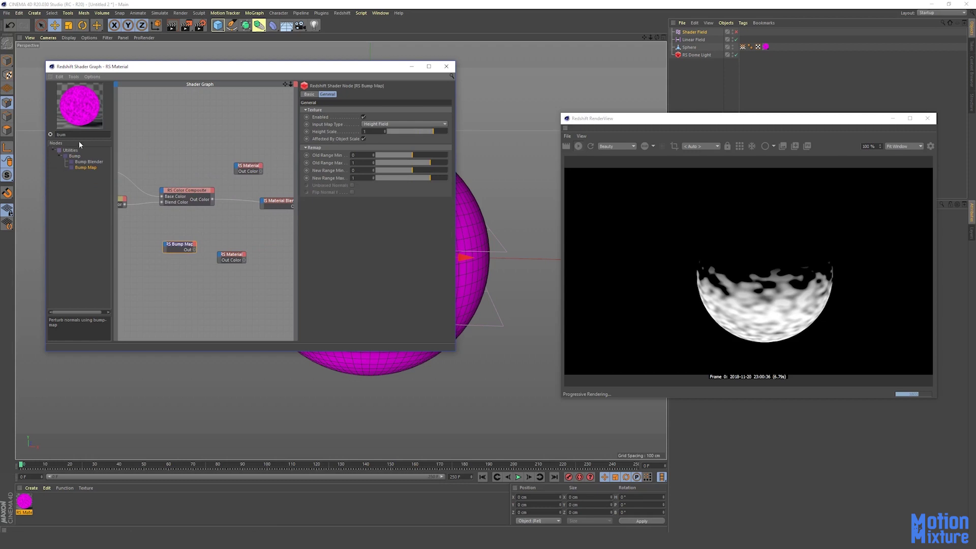
# - Add a Redshift Noise node near the Bump Map and connect the gold material's Out Color to the Output's Surface
pyautogui.doubleClick(61, 134)
pyautogui.write('nois')
pyautogui.moveTo(77, 153); pyautogui.dragTo(135, 235)
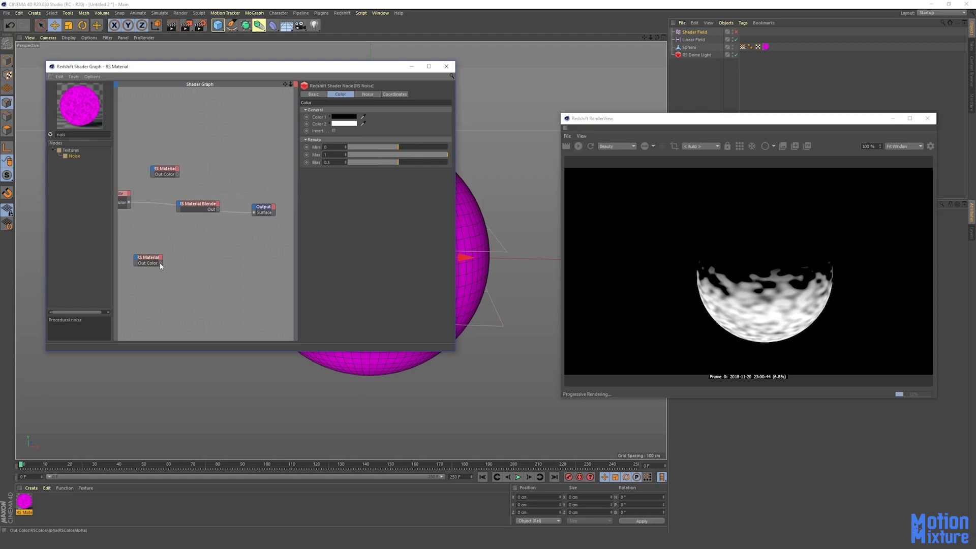
pyautogui.moveTo(256, 215); pyautogui.dragTo(254, 212)
pyautogui.moveTo(133, 283); pyautogui.dragTo(195, 273, button='middle')
# - Connect the Bump Map to the gold material's Overall Bump Input and the Noise's Out Color to the Bump Map's Input
pyautogui.moveTo(164, 237); pyautogui.dragTo(167, 241)
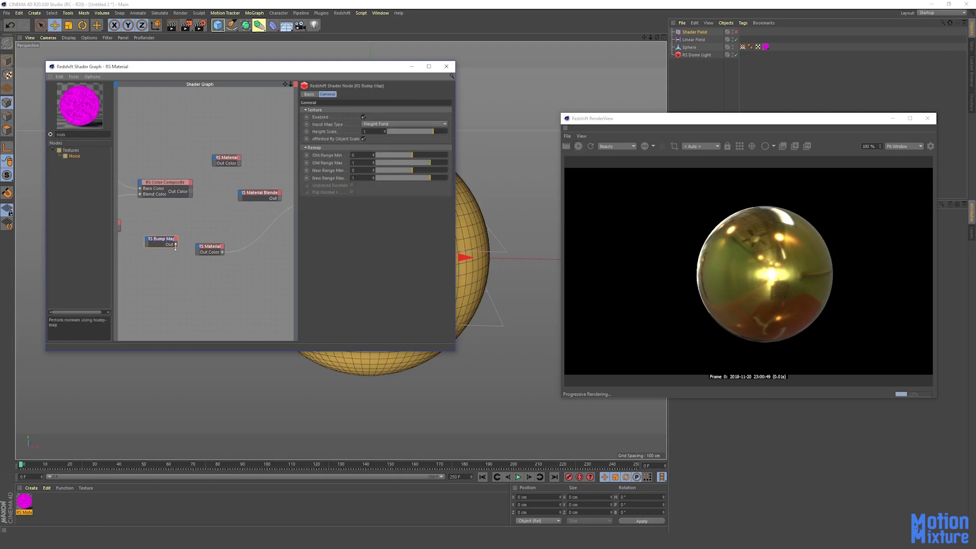
pyautogui.moveTo(202, 249); pyautogui.dragTo(197, 247)
pyautogui.moveTo(258, 305)
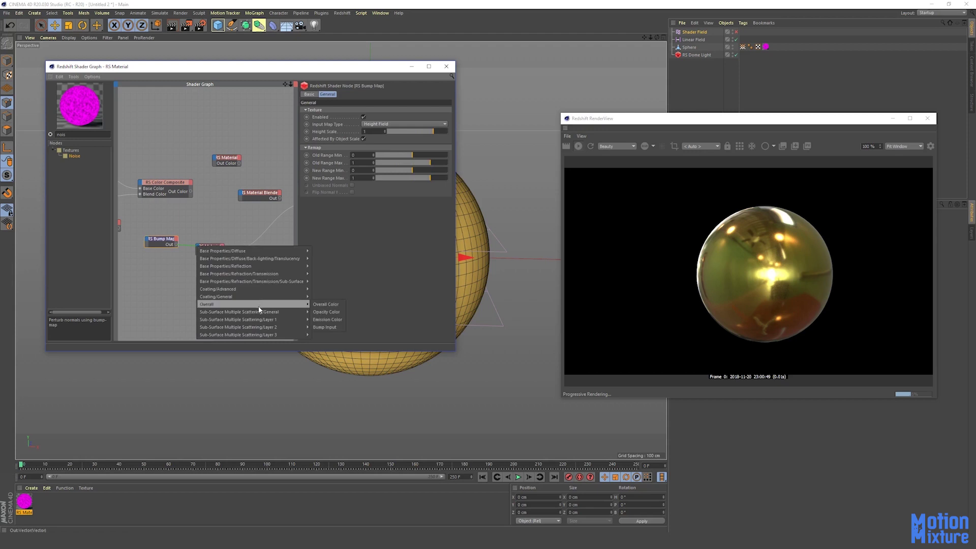
pyautogui.click(326, 327)
pyautogui.moveTo(114, 241); pyautogui.dragTo(156, 238, button='middle')
pyautogui.moveTo(160, 223); pyautogui.dragTo(192, 240)
pyautogui.moveTo(202, 250)
pyautogui.click(227, 250)
pyautogui.moveTo(181, 224); pyautogui.dragTo(129, 221, button='middle')
pyautogui.click(219, 244)
pyautogui.click(152, 235)
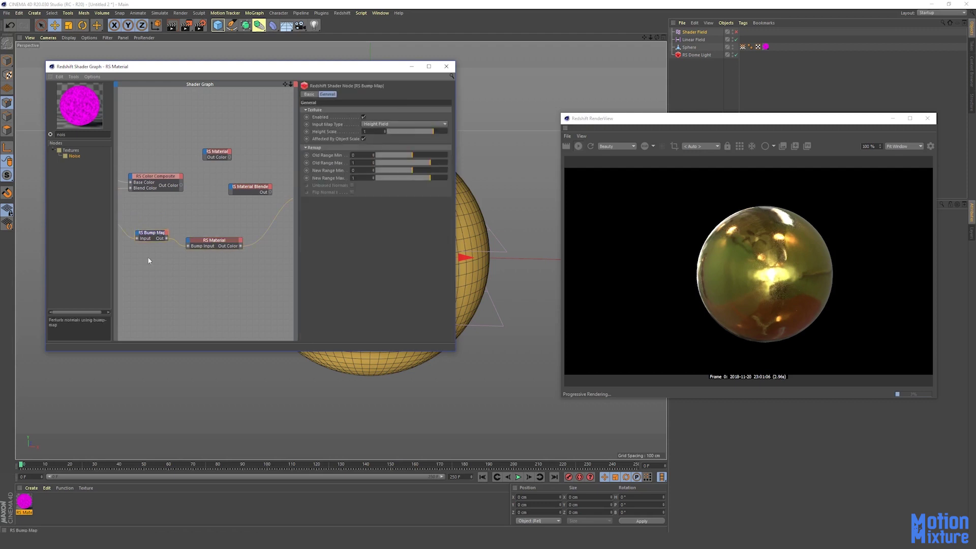
# - Set the Redshift Noise's coordinate Overall Scale to about 0.88
pyautogui.moveTo(148, 261); pyautogui.dragTo(200, 262, button='middle')
pyautogui.click(149, 220)
pyautogui.click(367, 94)
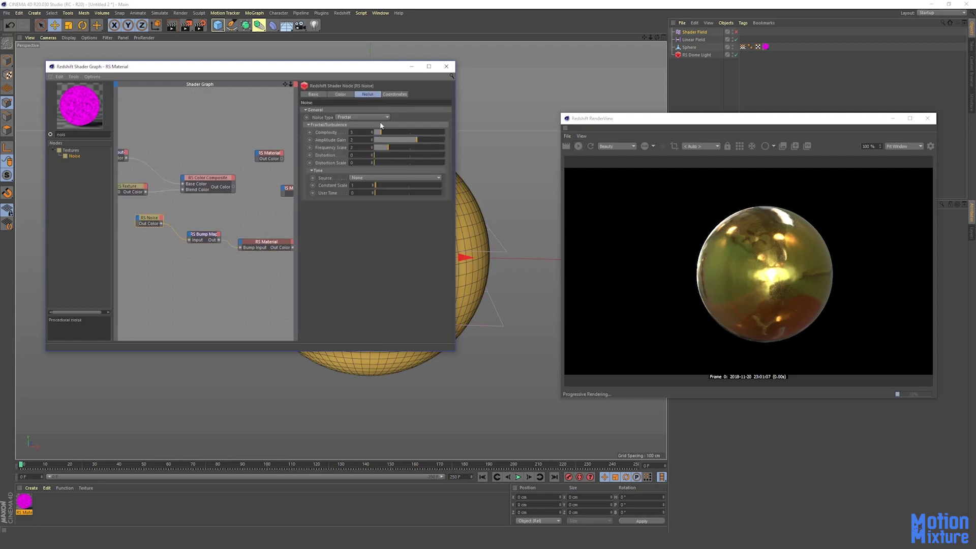
pyautogui.click(395, 94)
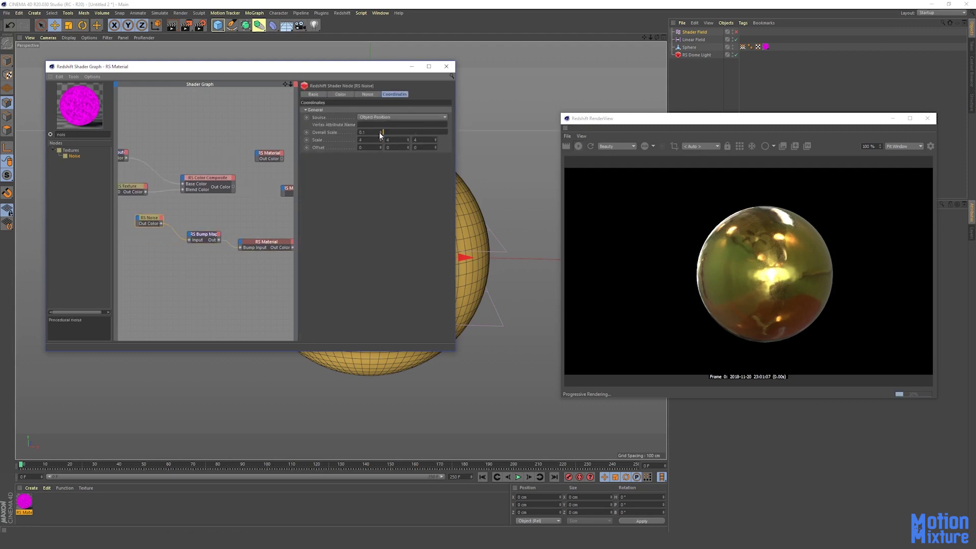
pyautogui.moveTo(385, 137); pyautogui.dragTo(384, 136)
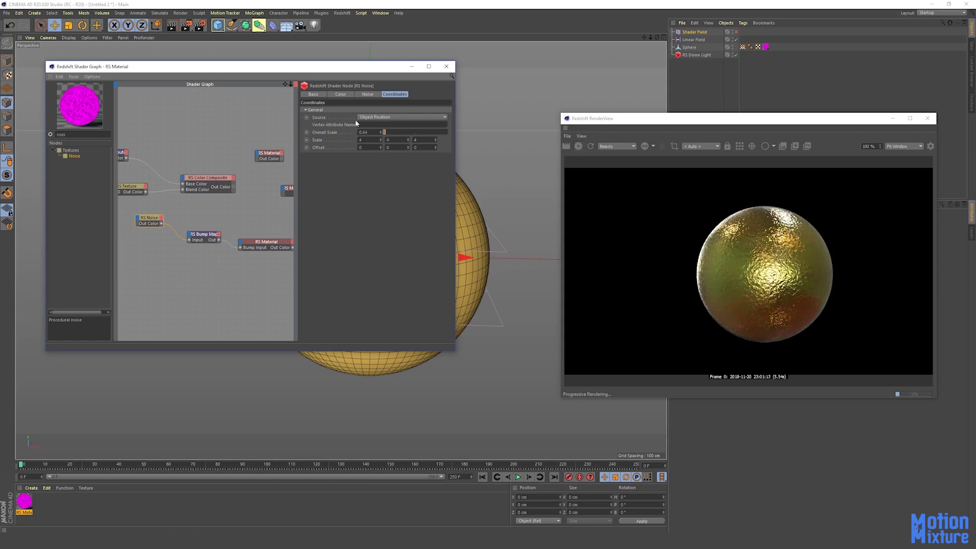
pyautogui.moveTo(388, 134); pyautogui.dragTo(386, 134)
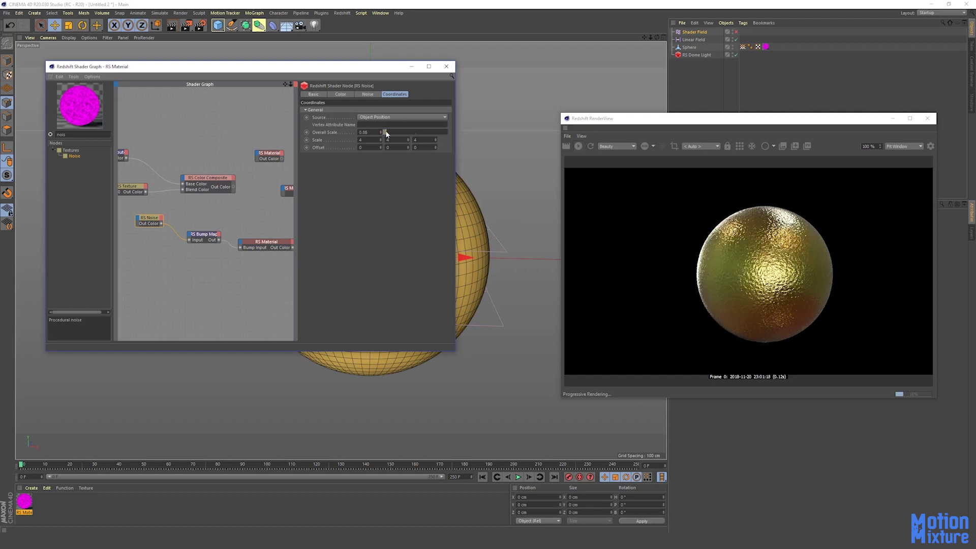
# - Align the Noise node with the Bump Map and duplicate both nodes in front of the aluminium material
pyautogui.moveTo(208, 252); pyautogui.dragTo(209, 255, button='middle')
pyautogui.moveTo(209, 255); pyautogui.dragTo(136, 209)
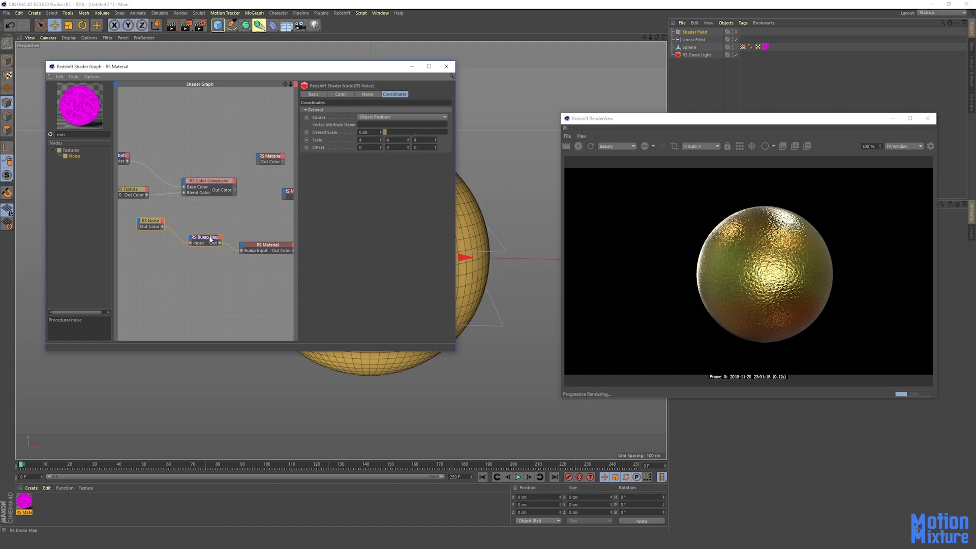
pyautogui.click(162, 217)
pyautogui.moveTo(152, 222); pyautogui.dragTo(150, 239)
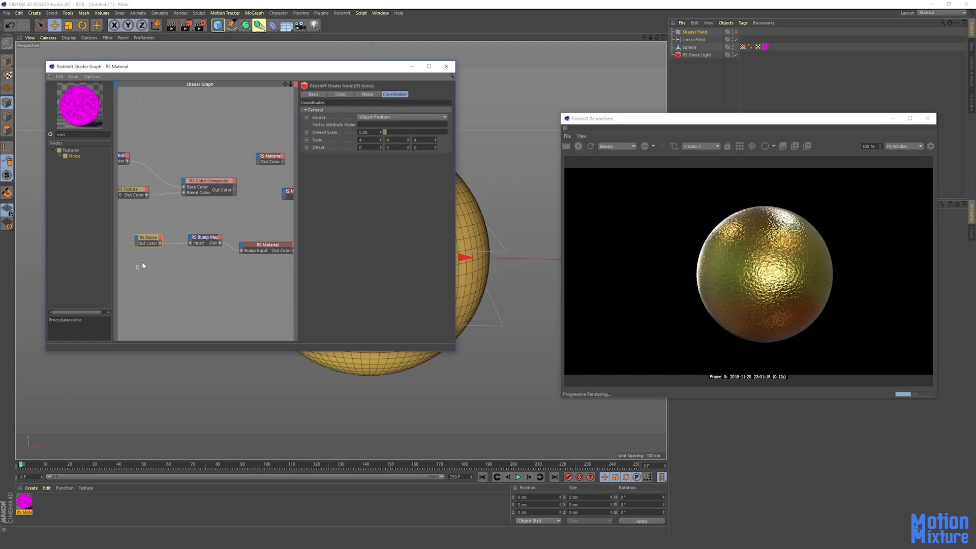
pyautogui.keyDown('ctrl'); pyautogui.moveTo(211, 242); pyautogui.dragTo(231, 152); pyautogui.keyUp('ctrl')
pyautogui.moveTo(231, 151); pyautogui.dragTo(202, 152, button='middle')
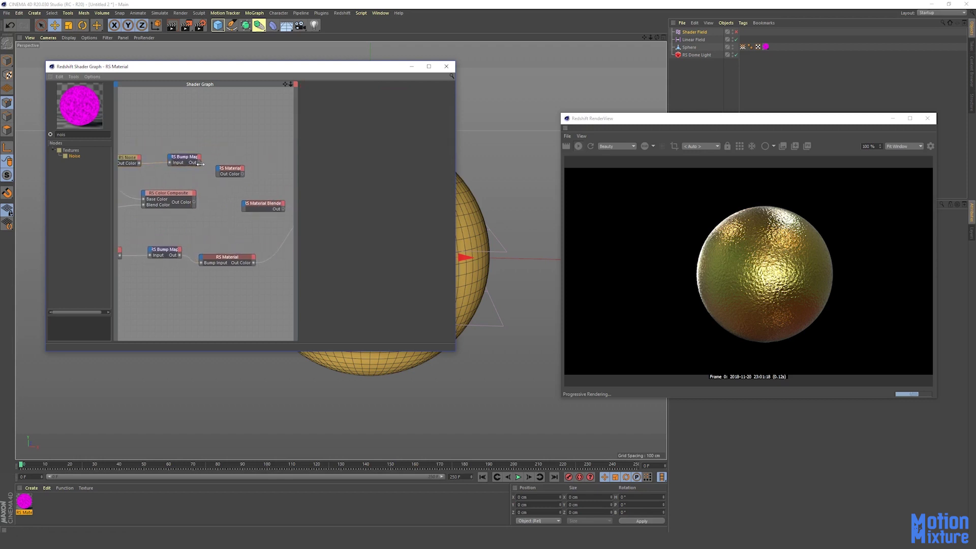
# - Connect the duplicated Bump Map to the aluminium material's Bump Input and feed that material into the Output's Surface
pyautogui.moveTo(213, 173); pyautogui.dragTo(218, 169)
pyautogui.moveTo(245, 230)
pyautogui.click(349, 248)
pyautogui.moveTo(235, 227); pyautogui.dragTo(182, 213, button='middle')
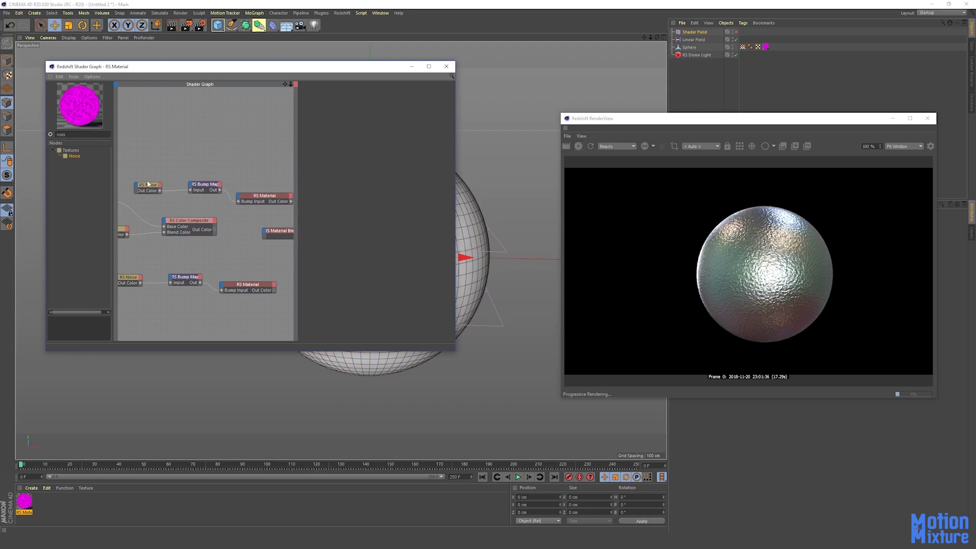
# - Adjust the coordinate Overall Scale of the aluminium material's Noise and set its Bump Map's Height Scale to 2
pyautogui.click(148, 185)
pyautogui.moveTo(386, 133); pyautogui.dragTo(384, 135)
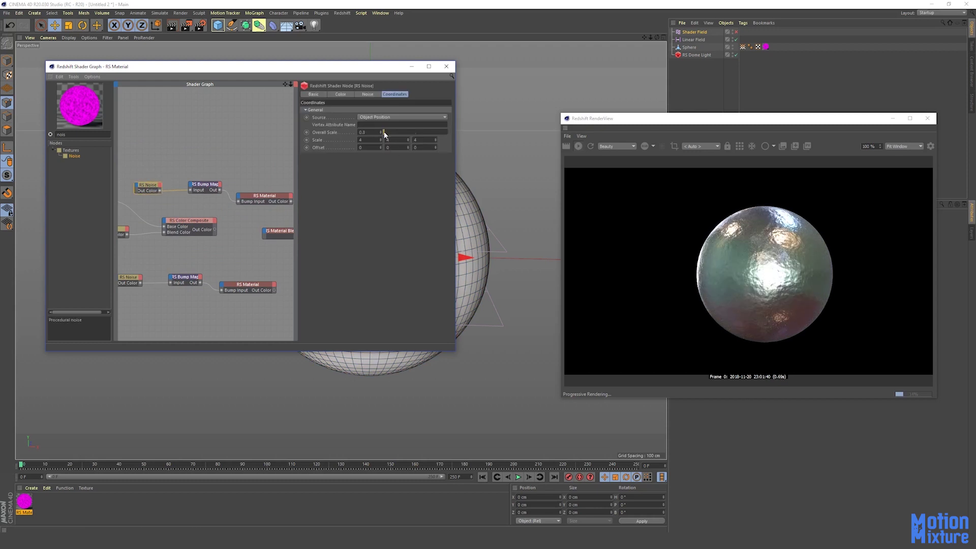
pyautogui.moveTo(432, 131); pyautogui.dragTo(490, 128)
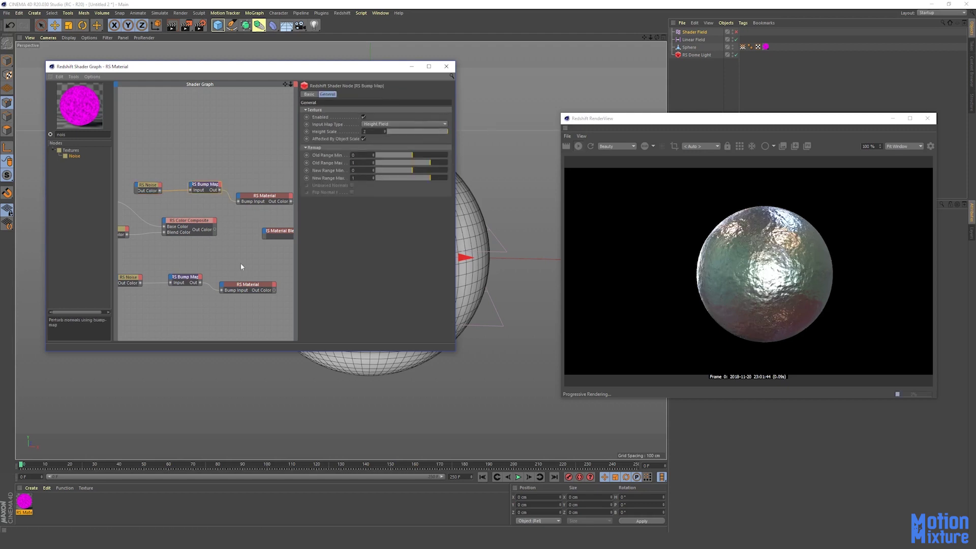
# - Connect the aluminium material's Out Color to the Material Blender's Base Color
pyautogui.moveTo(240, 263); pyautogui.dragTo(178, 236, button='middle')
pyautogui.click(222, 202)
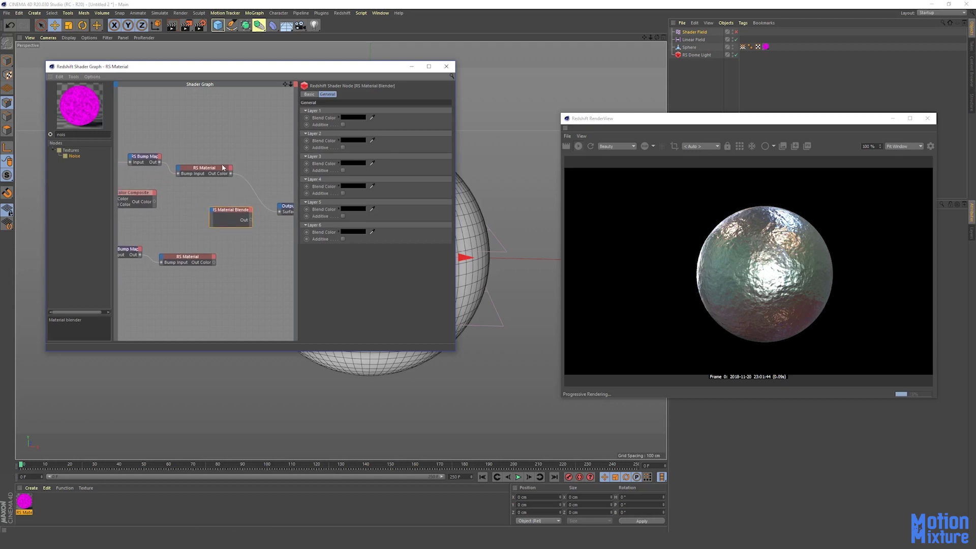
pyautogui.moveTo(140, 171); pyautogui.dragTo(138, 172)
pyautogui.moveTo(230, 174); pyautogui.dragTo(212, 175, button='middle')
pyautogui.moveTo(212, 176); pyautogui.dragTo(193, 214)
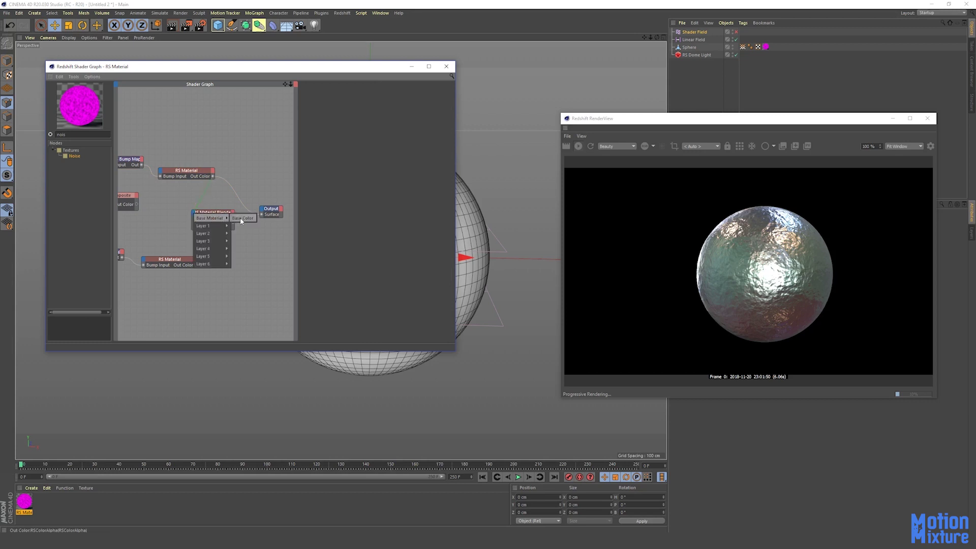
pyautogui.click(240, 218)
# - Move the gold material closer to its Bump Map and connect its Out Color to the Material Blender's Layer Color 1
pyautogui.moveTo(217, 277); pyautogui.dragTo(252, 281, button='middle')
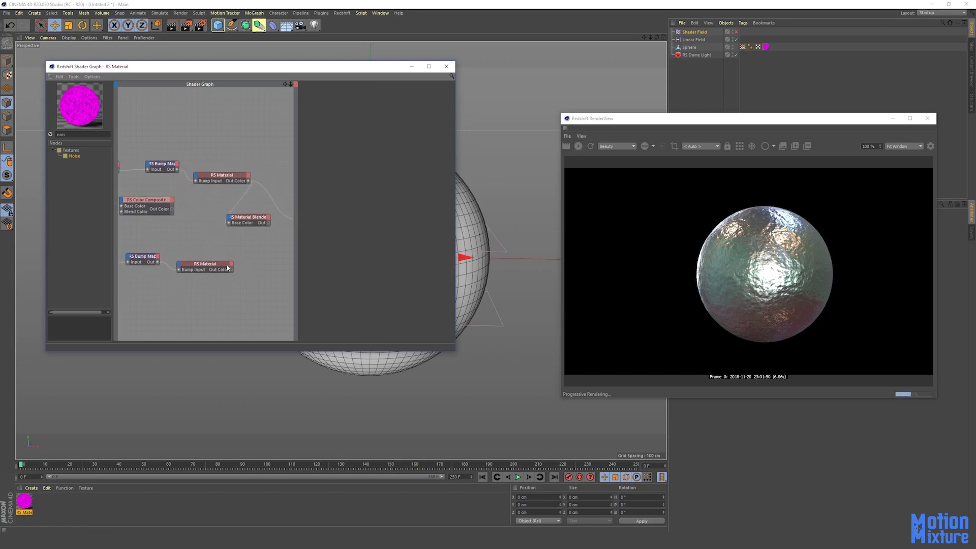
pyautogui.click(215, 266)
pyautogui.moveTo(216, 265); pyautogui.dragTo(207, 258)
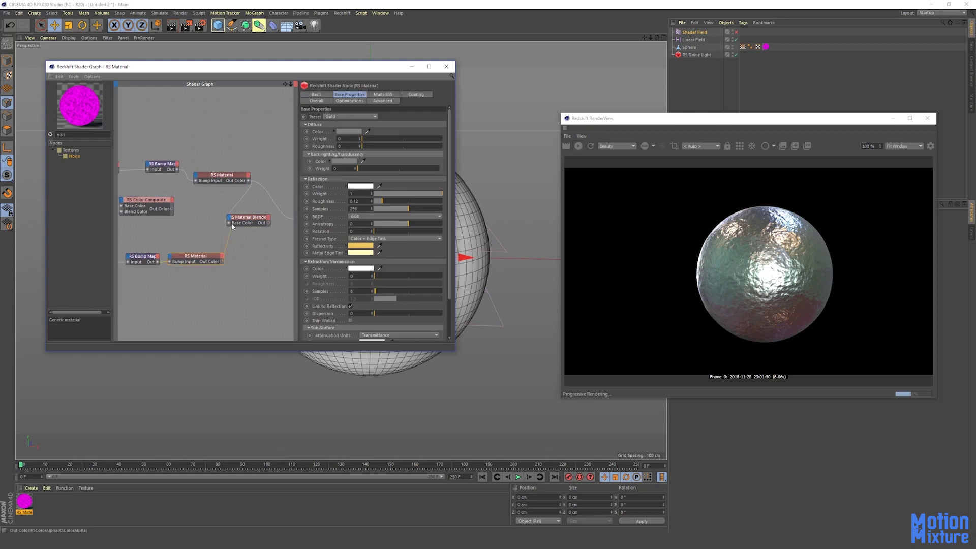
pyautogui.moveTo(230, 217); pyautogui.dragTo(231, 218)
pyautogui.moveTo(250, 228)
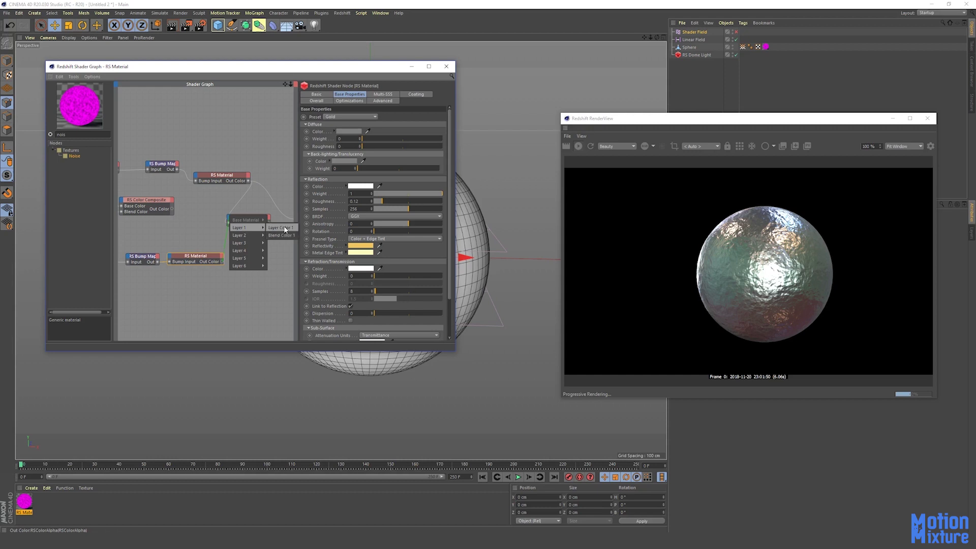
pyautogui.click(285, 229)
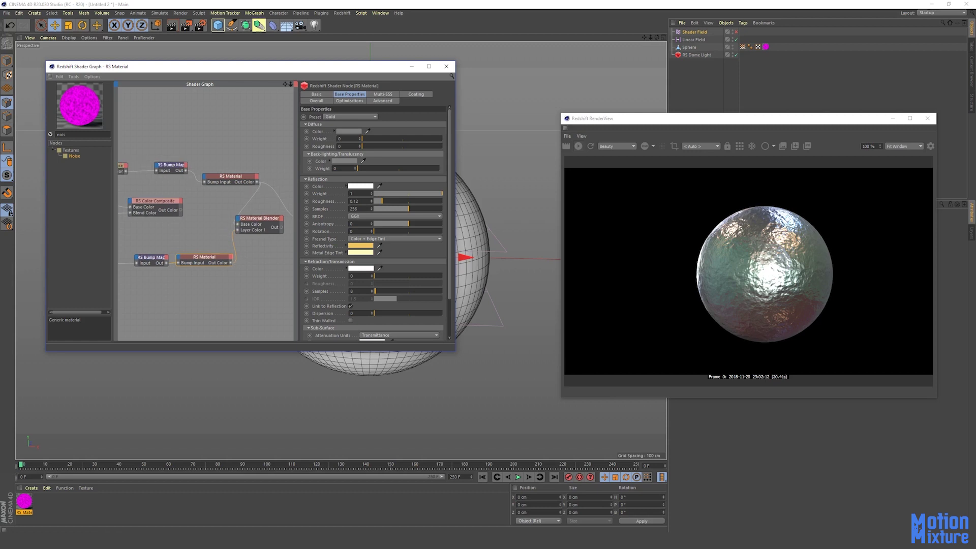
# - Connect the Color Composite's Out Color to the Material Blender's Blend Color 1
pyautogui.moveTo(242, 226)
pyautogui.mouseDown()
pyautogui.moveTo(265, 220)
pyautogui.moveTo(254, 225)
pyautogui.mouseUp()
pyautogui.moveTo(254, 225); pyautogui.dragTo(283, 220, button='middle')
pyautogui.moveTo(194, 213); pyautogui.dragTo(110, 225, button='middle')
pyautogui.click(146, 203)
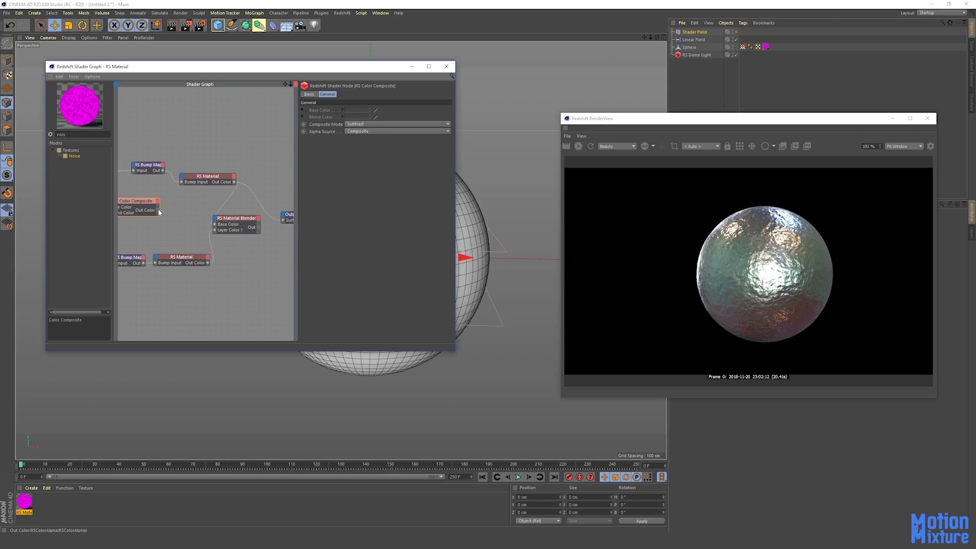
pyautogui.moveTo(216, 222); pyautogui.dragTo(269, 243)
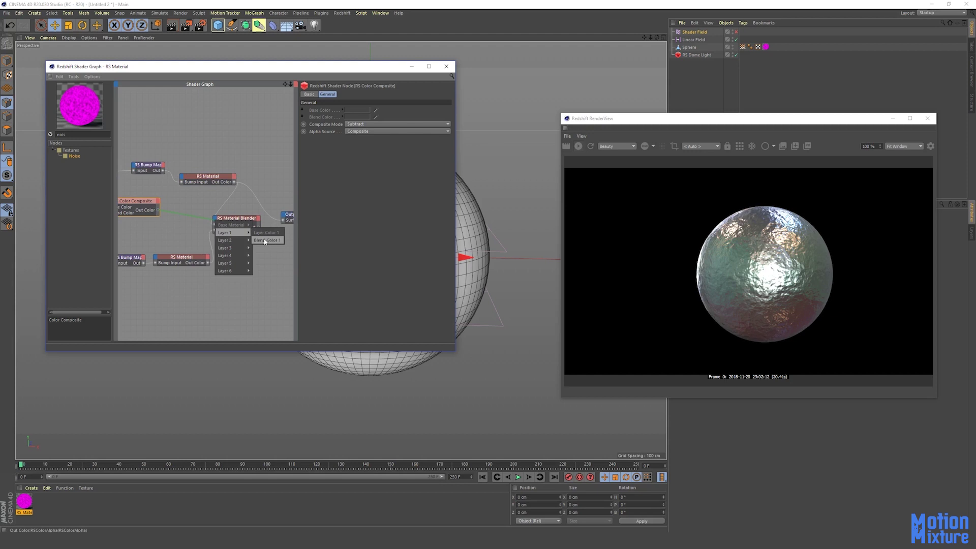
pyautogui.moveTo(265, 242); pyautogui.dragTo(265, 241)
pyautogui.click(269, 238)
# - Feed the Material Blender's Out into the Output's Surface and reposition the live render window
pyautogui.moveTo(261, 231); pyautogui.dragTo(225, 223, button='middle')
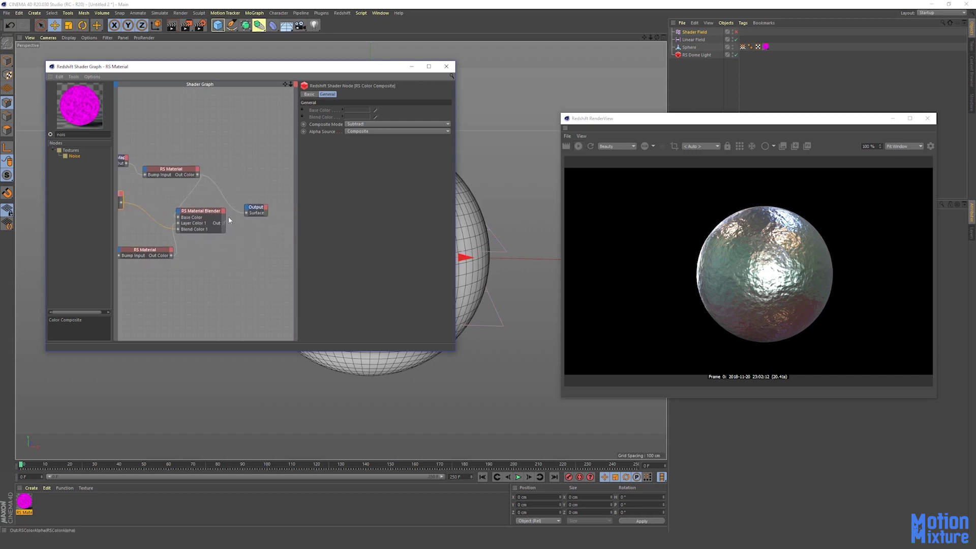
pyautogui.moveTo(247, 215); pyautogui.dragTo(247, 214)
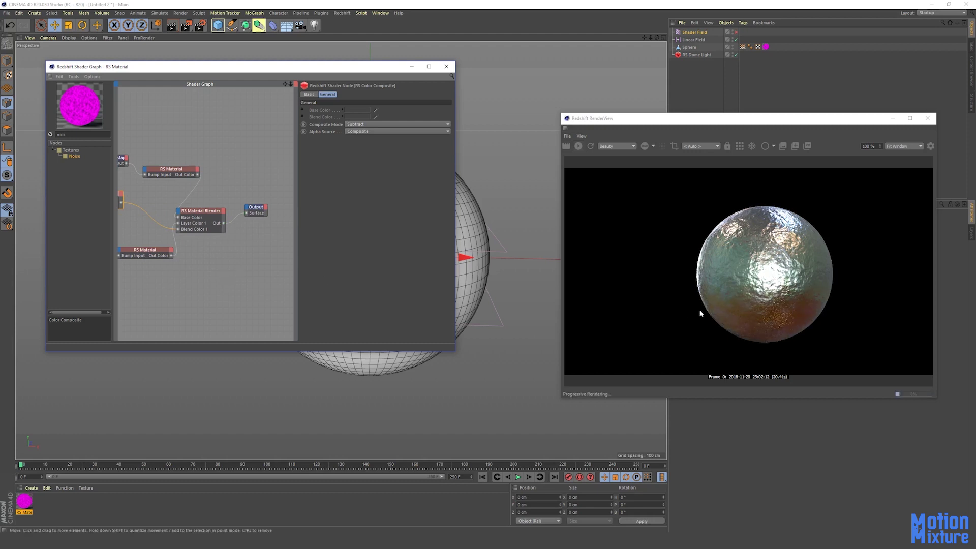
pyautogui.moveTo(218, 249); pyautogui.dragTo(263, 246, button='middle')
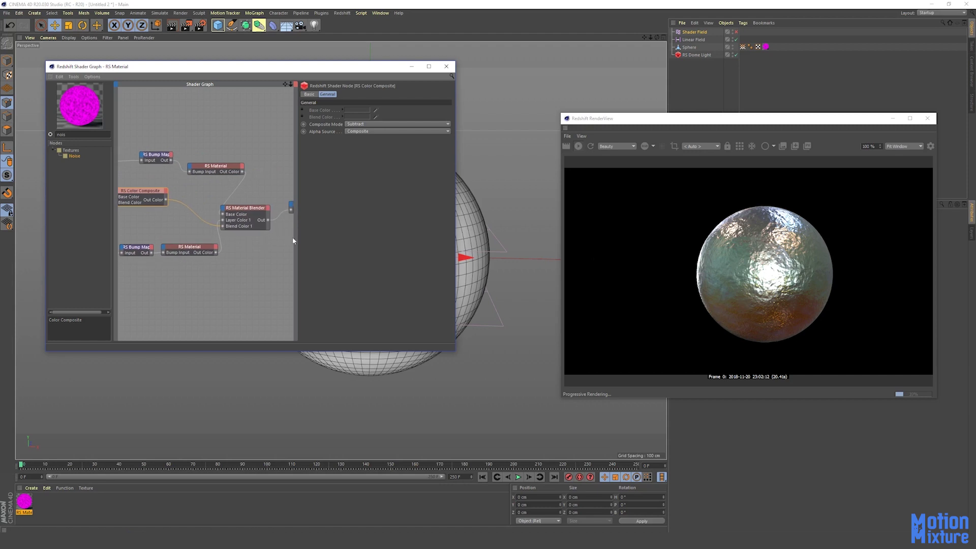
pyautogui.moveTo(820, 122); pyautogui.dragTo(778, 131)
# - Try the Difference and Softlight composite modes on the Color Composite node and settle on Dodge
pyautogui.moveTo(119, 225); pyautogui.dragTo(144, 234, button='middle')
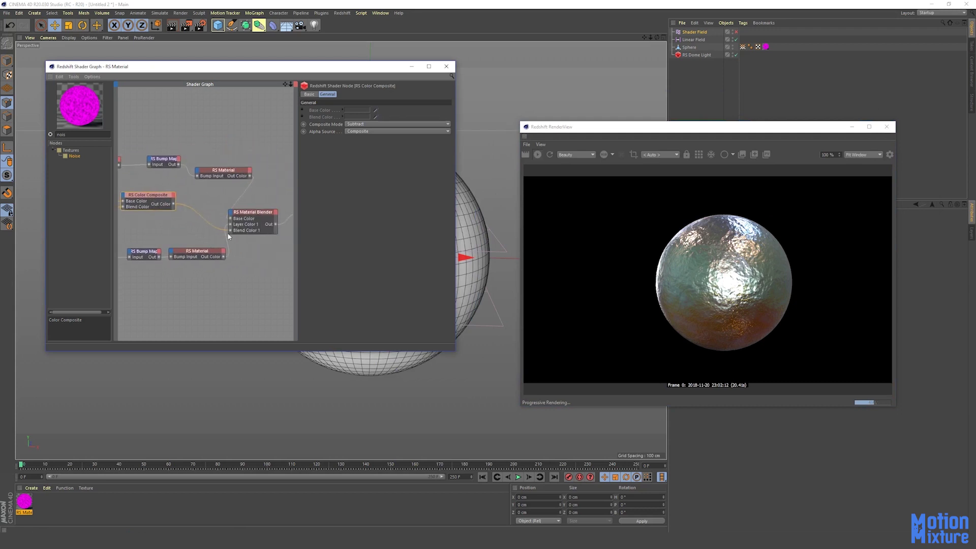
pyautogui.moveTo(159, 199); pyautogui.dragTo(197, 205, button='middle')
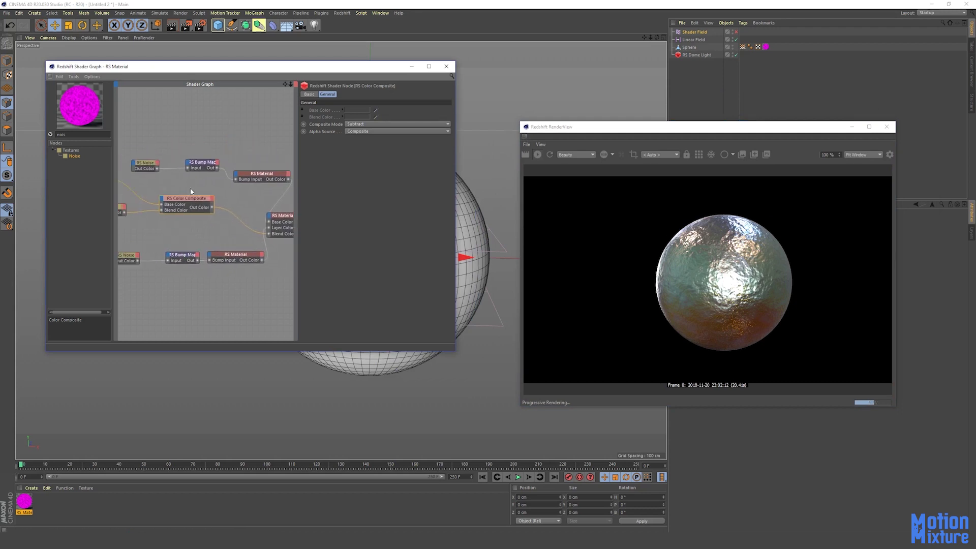
pyautogui.click(193, 207)
pyautogui.moveTo(282, 230); pyautogui.dragTo(233, 228, button='middle')
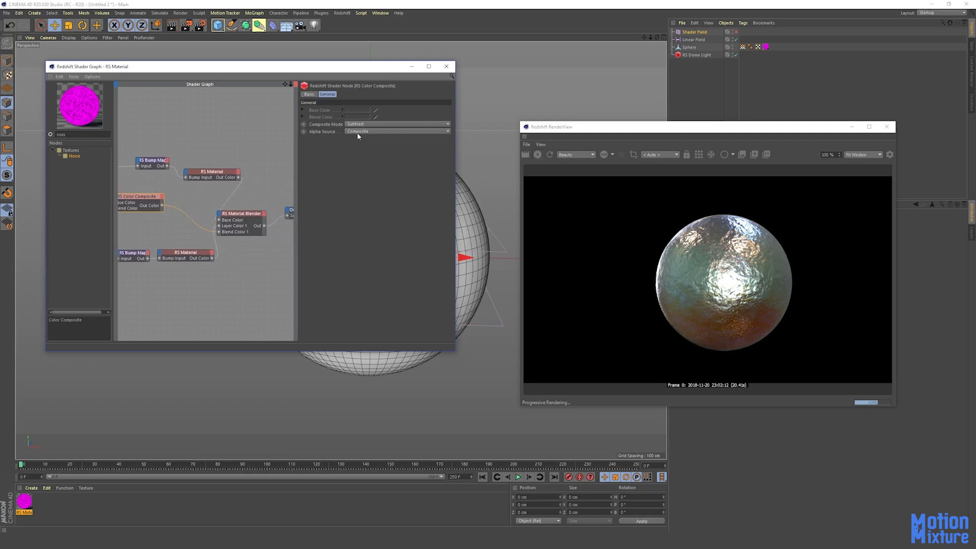
pyautogui.scroll(-4, 368, 126)
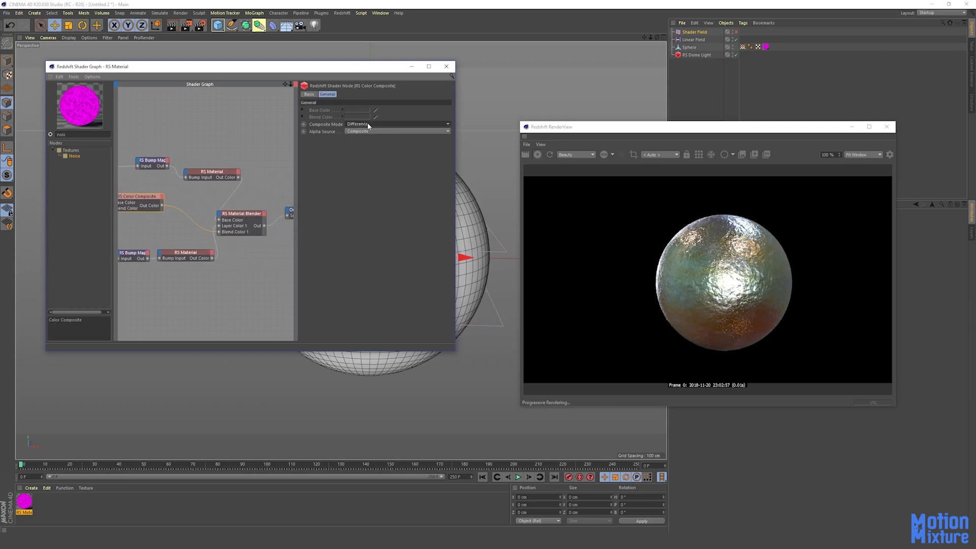
pyautogui.scroll(-1, 369, 126)
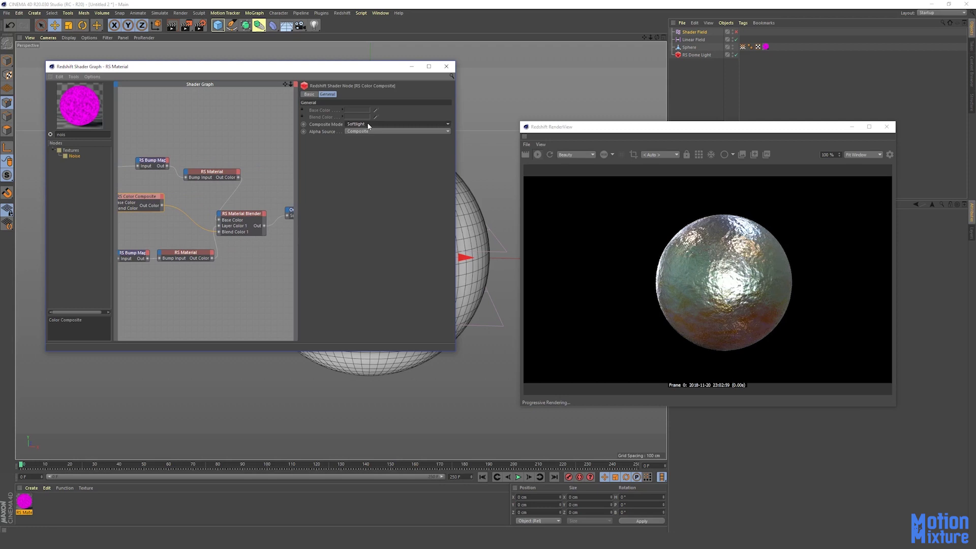
pyautogui.scroll(-3, 369, 126)
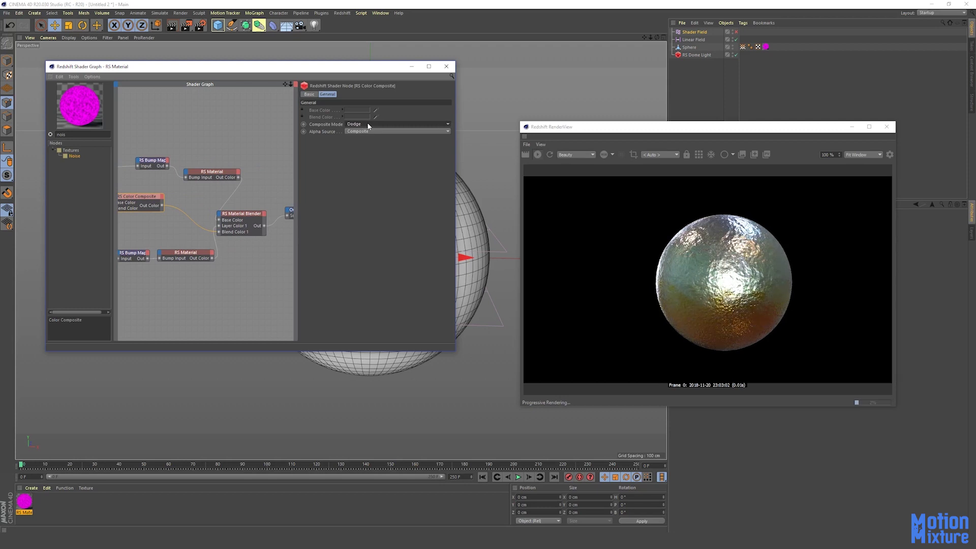
# - Minimize the shader graph and set the Linear Field's direction to X-
pyautogui.moveTo(481, 204)
pyautogui.keyDown('alt'); pyautogui.mouseDown()
pyautogui.moveTo(495, 231)
pyautogui.moveTo(492, 206)
pyautogui.mouseUp(); pyautogui.keyUp('alt')
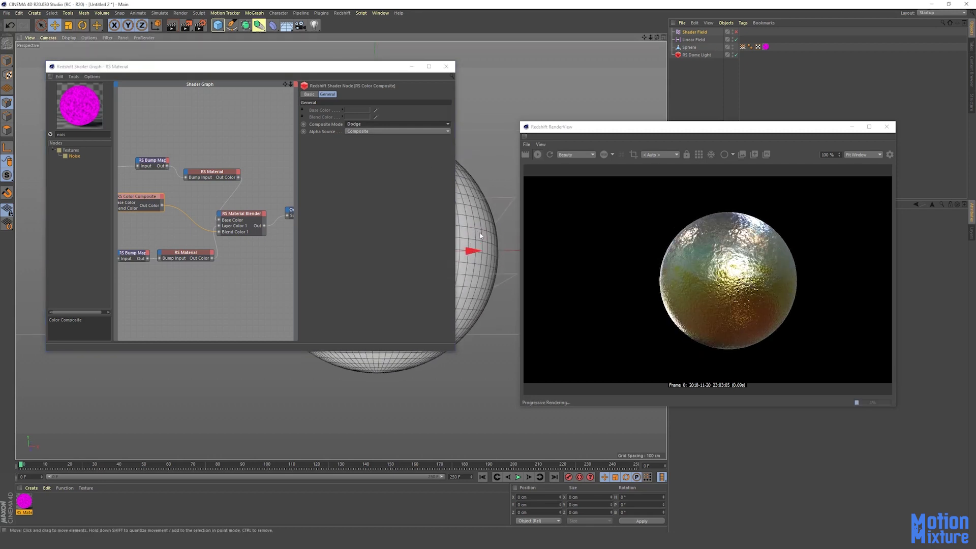
pyautogui.click(411, 66)
pyautogui.keyDown('alt'); pyautogui.moveTo(409, 207); pyautogui.dragTo(400, 239); pyautogui.keyUp('alt')
pyautogui.moveTo(644, 129); pyautogui.dragTo(387, 87)
pyautogui.click(700, 40)
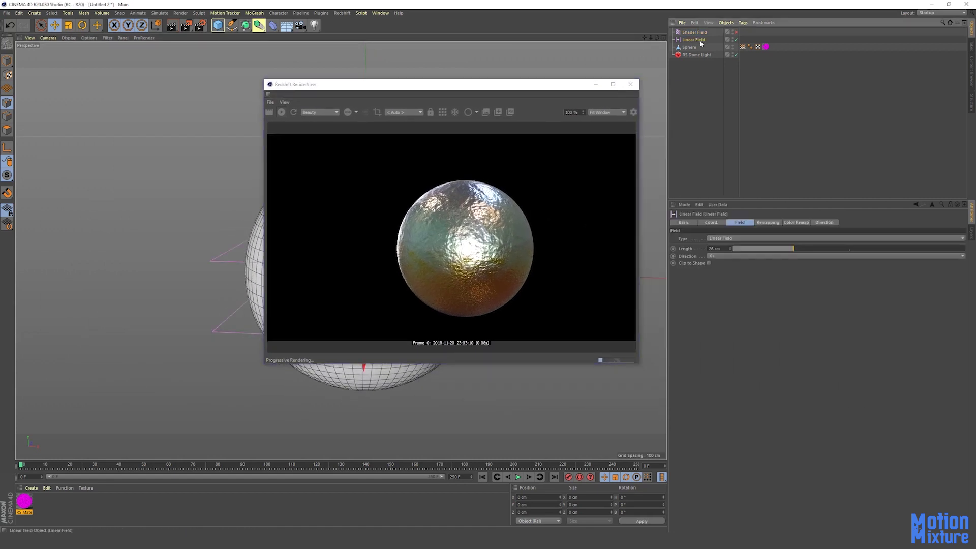
pyautogui.click(720, 256)
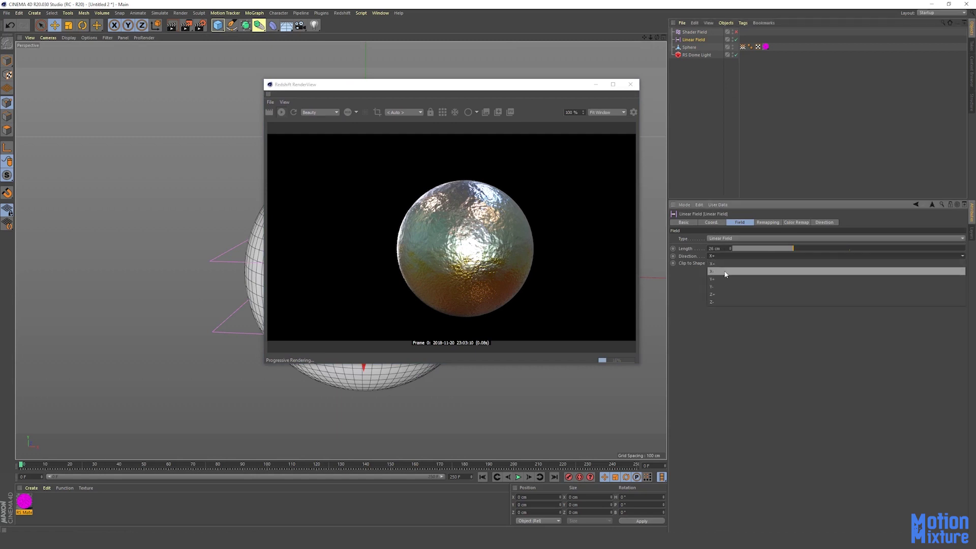
pyautogui.click(725, 272)
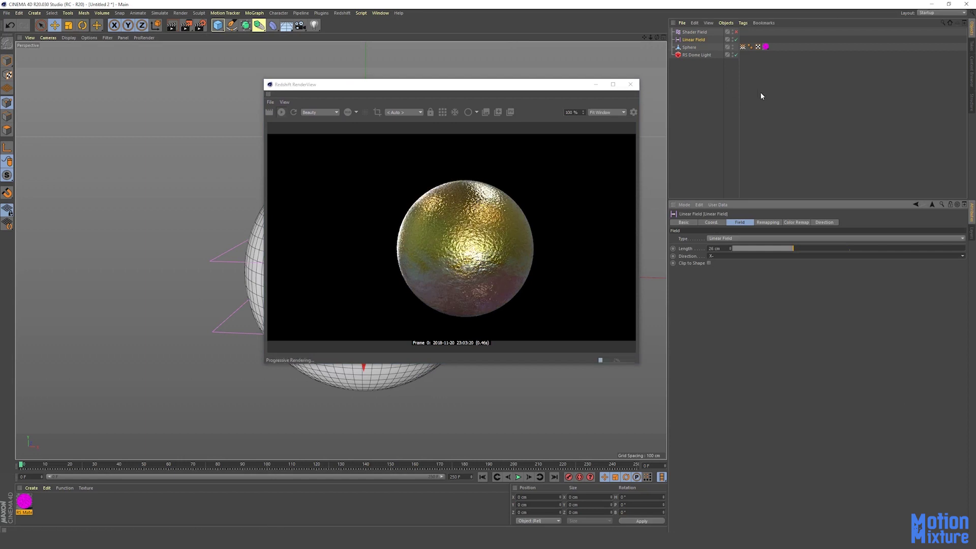
# - Move the live render window off the sphere and raise the Linear Field along the sphere
pyautogui.moveTo(584, 85); pyautogui.dragTo(875, 106)
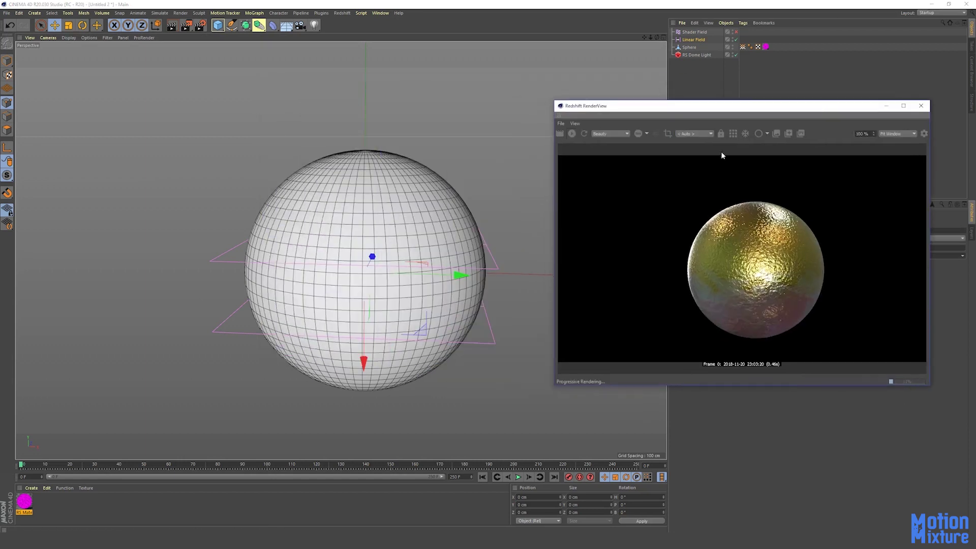
pyautogui.scroll(3, 401, 274)
pyautogui.keyDown('alt'); pyautogui.moveTo(401, 275); pyautogui.dragTo(394, 257); pyautogui.keyUp('alt')
pyautogui.keyDown('alt'); pyautogui.moveTo(383, 307); pyautogui.dragTo(385, 280, button='middle'); pyautogui.keyUp('alt')
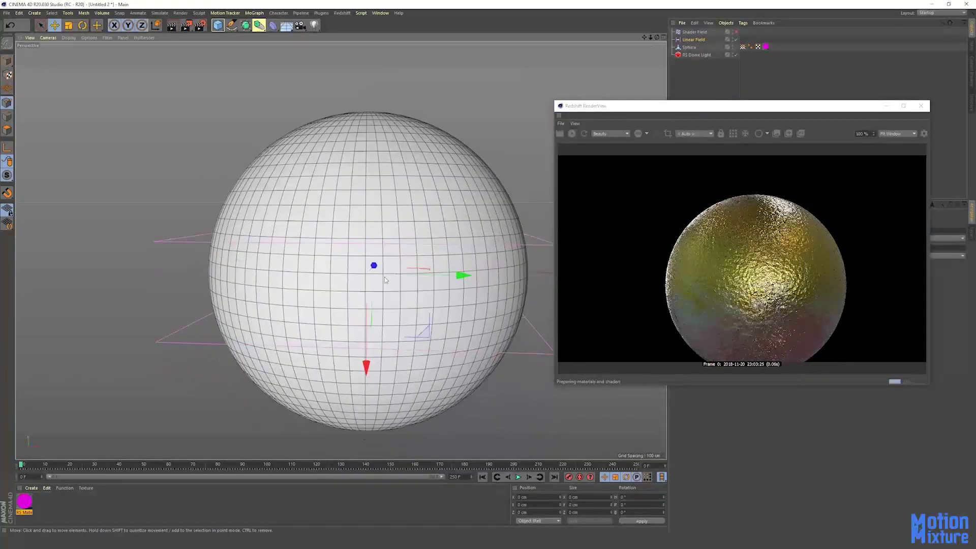
pyautogui.scroll(2, 385, 280)
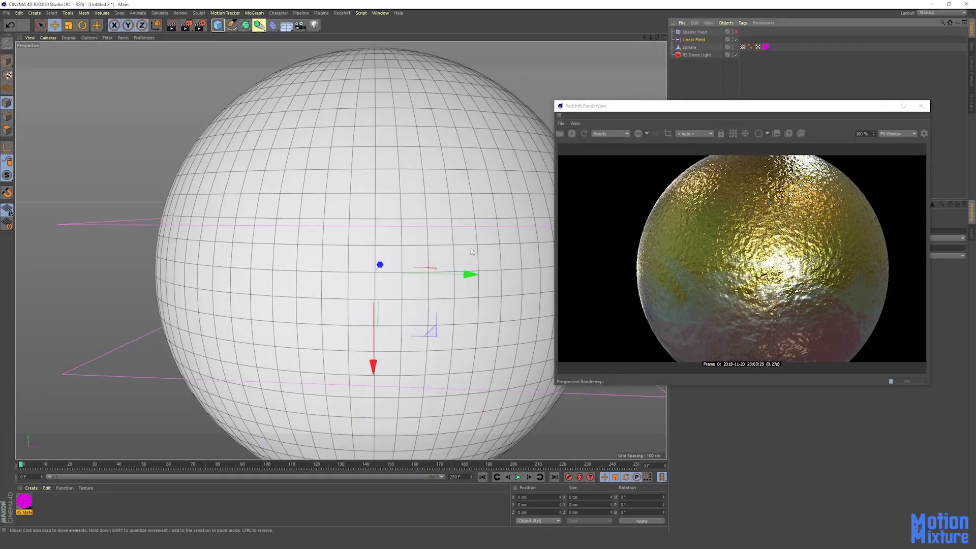
pyautogui.moveTo(373, 359)
pyautogui.mouseDown()
pyautogui.moveTo(373, 283)
pyautogui.moveTo(373, 340)
pyautogui.mouseUp()
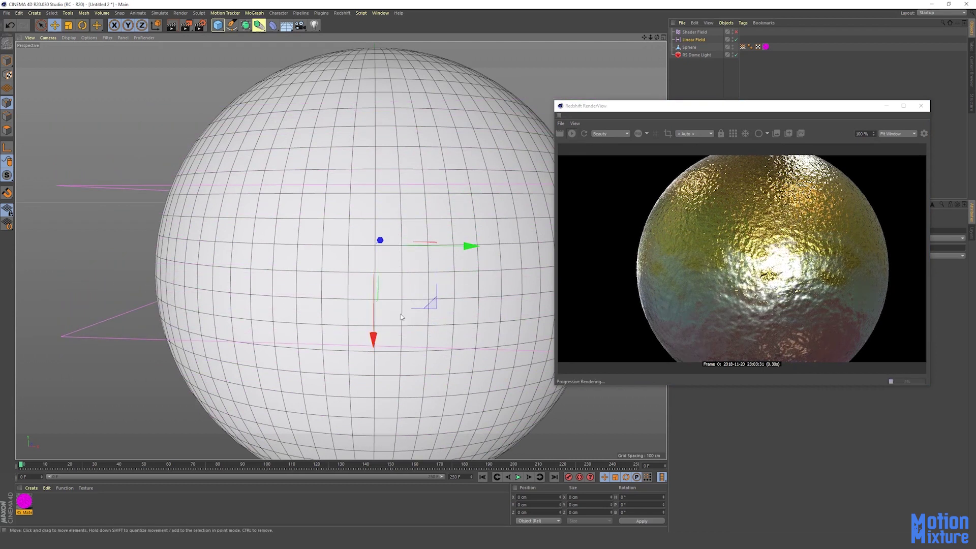
pyautogui.moveTo(376, 332)
pyautogui.mouseDown()
pyautogui.moveTo(394, 197)
pyautogui.moveTo(392, 325)
pyautogui.mouseUp()
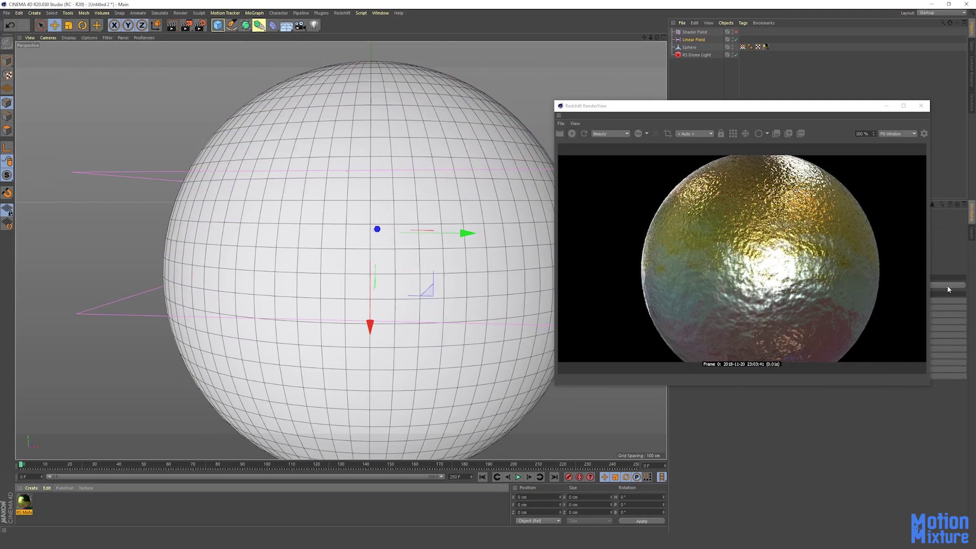
# - Reopen the material's shader graph and set the C4D Shader noise's Animation Speed to 0.2
pyautogui.click(947, 285)
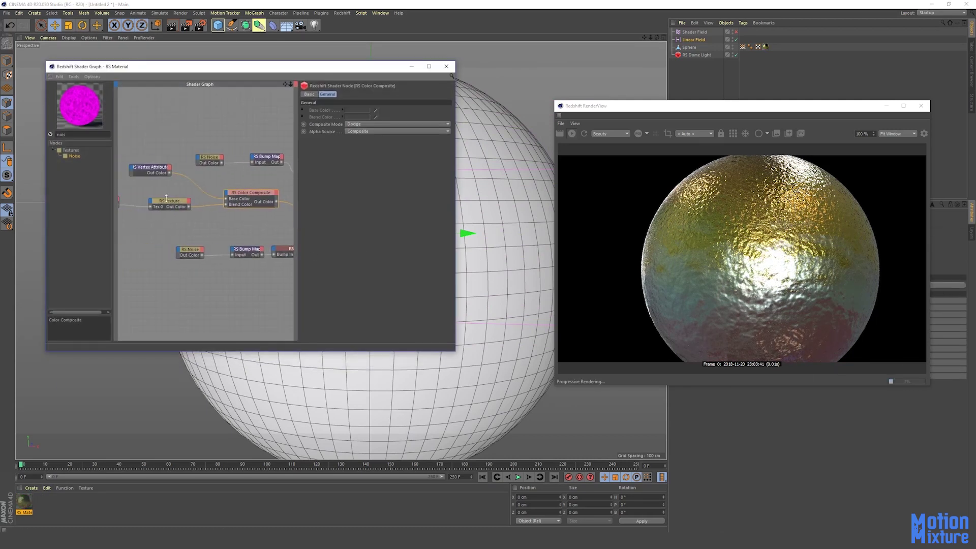
pyautogui.moveTo(157, 230); pyautogui.dragTo(204, 238, button='middle')
pyautogui.click(158, 210)
pyautogui.scroll(-2, 360, 319)
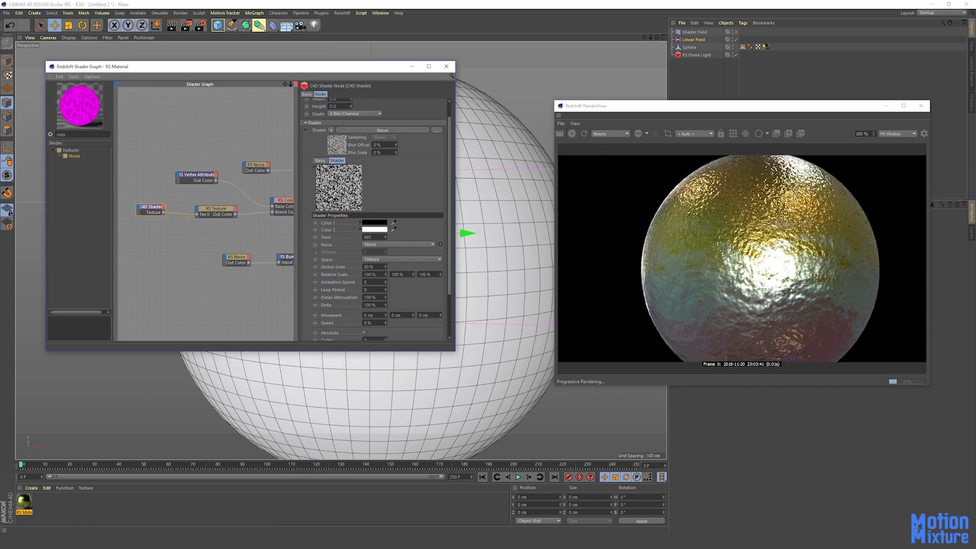
pyautogui.scroll(1, 380, 283)
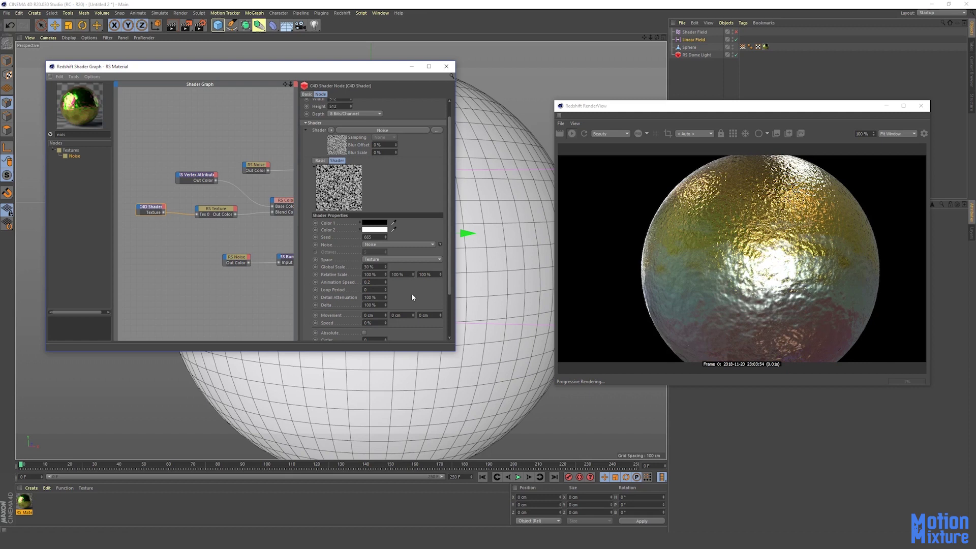
# - Save the project as Vertexmap_fields_v03.c4d in the tutorial's folder
pyautogui.moveTo(242, 300); pyautogui.dragTo(229, 297, button='middle')
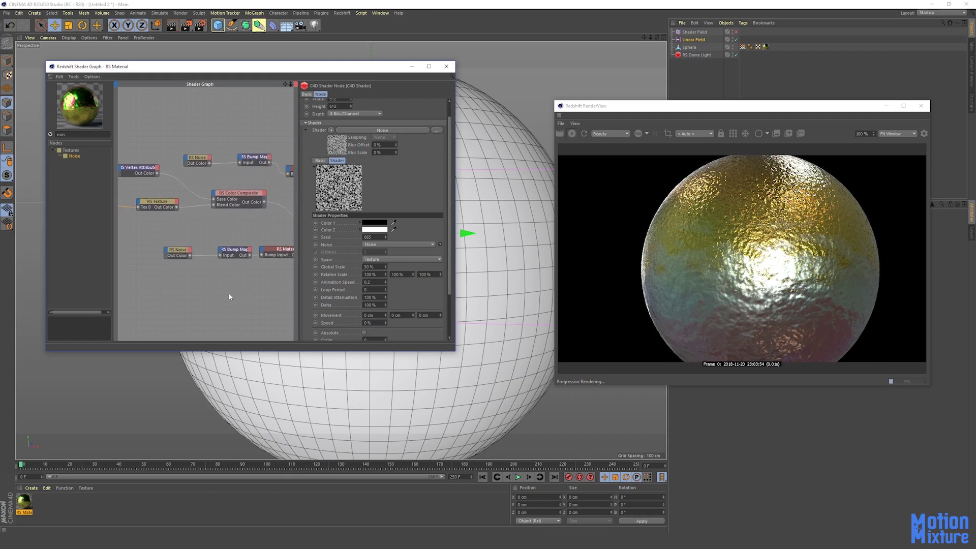
pyautogui.hotkey('ctrl', 's')
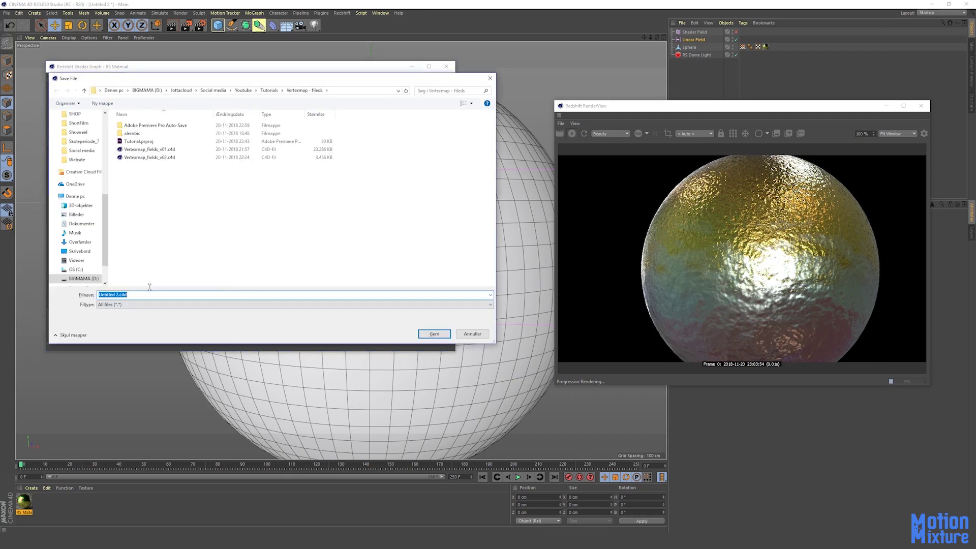
pyautogui.click(168, 157)
pyautogui.click(140, 295)
pyautogui.press('Delete')
pyautogui.write('3')
pyautogui.press('Return')
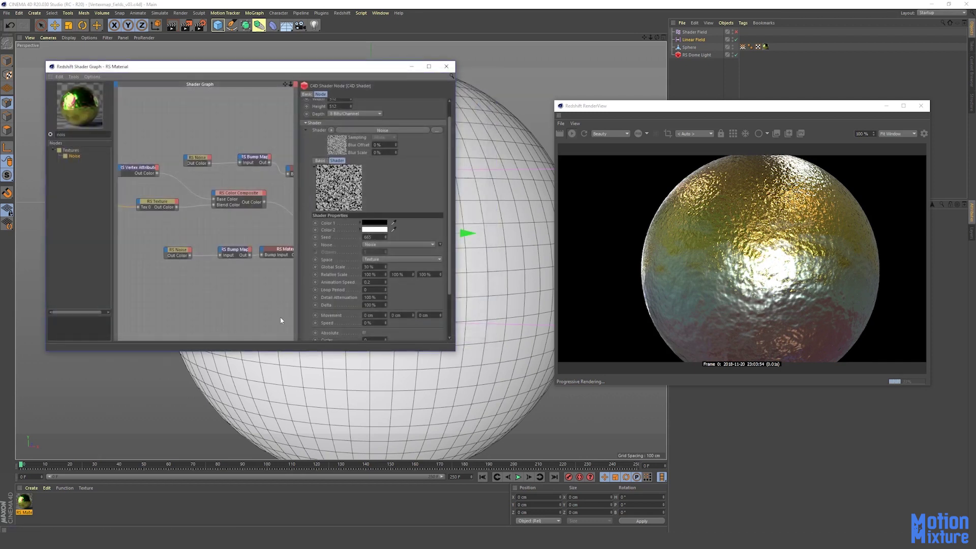
pyautogui.scroll(-1, 284, 274)
pyautogui.moveTo(259, 283); pyautogui.dragTo(220, 279, button='middle')
pyautogui.scroll(5, 494, 184)
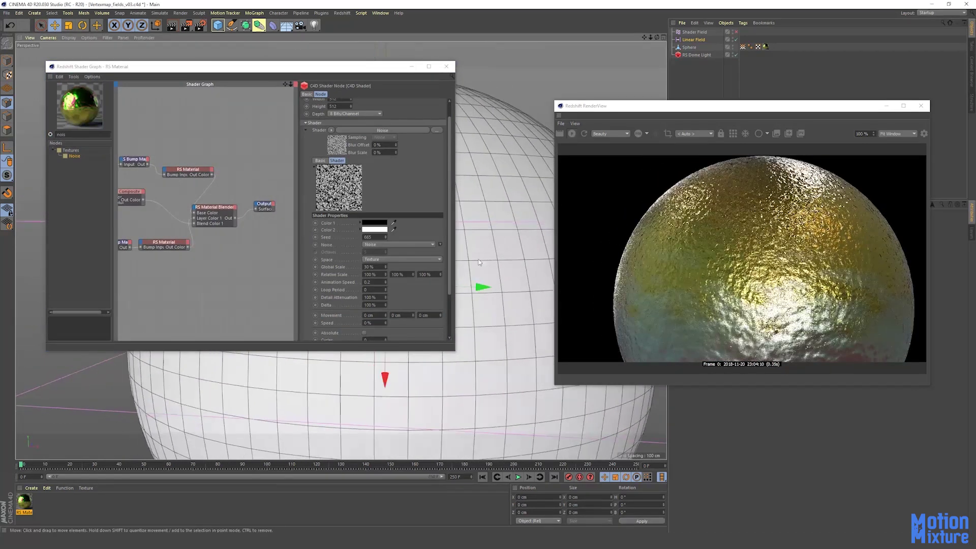
# - Search the shader graph's nodes for "disp" and add a Displacement node below the RS Material Blender
pyautogui.scroll(4, 480, 262)
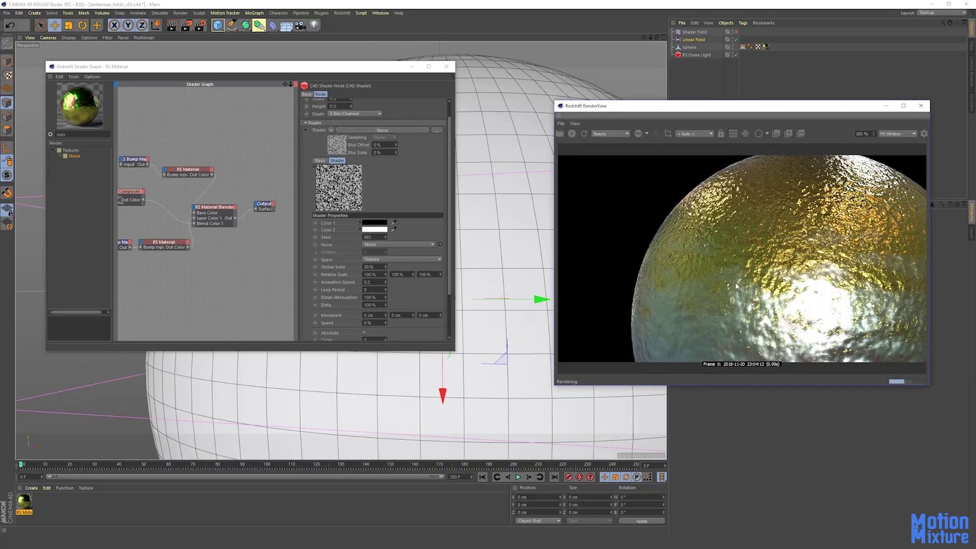
pyautogui.keyDown('alt'); pyautogui.moveTo(371, 373); pyautogui.dragTo(384, 381); pyautogui.keyUp('alt')
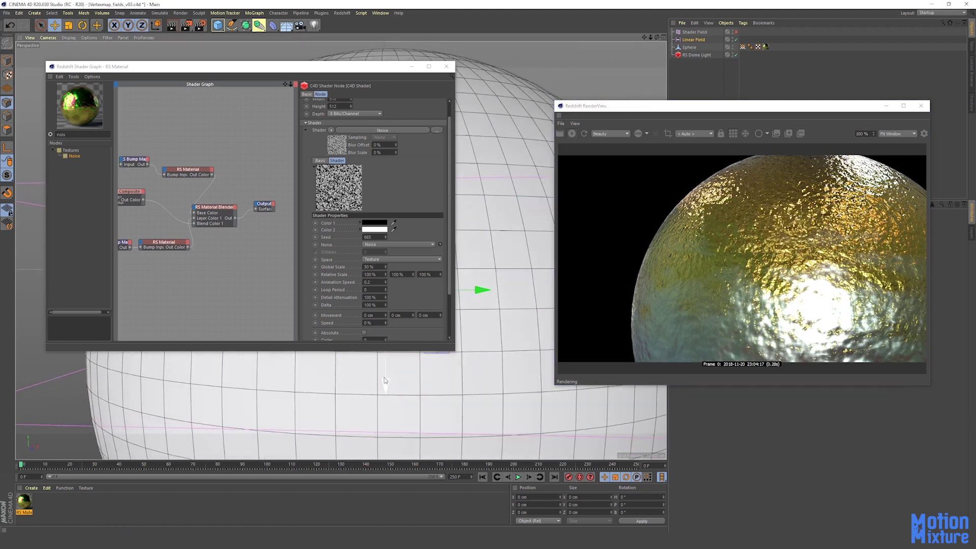
pyautogui.keyDown('alt'); pyautogui.moveTo(149, 252); pyautogui.dragTo(159, 252, button='middle'); pyautogui.keyUp('alt')
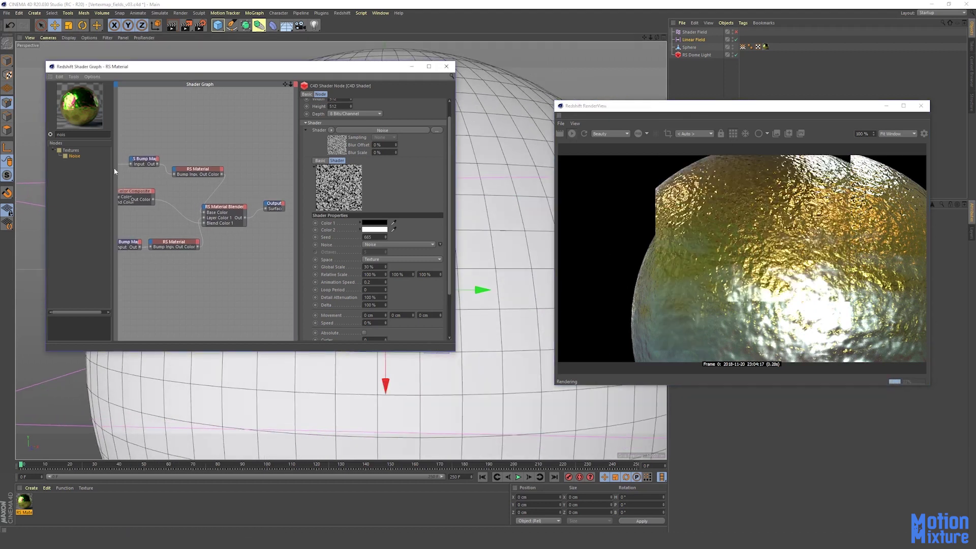
pyautogui.doubleClick(71, 134)
pyautogui.write('disp')
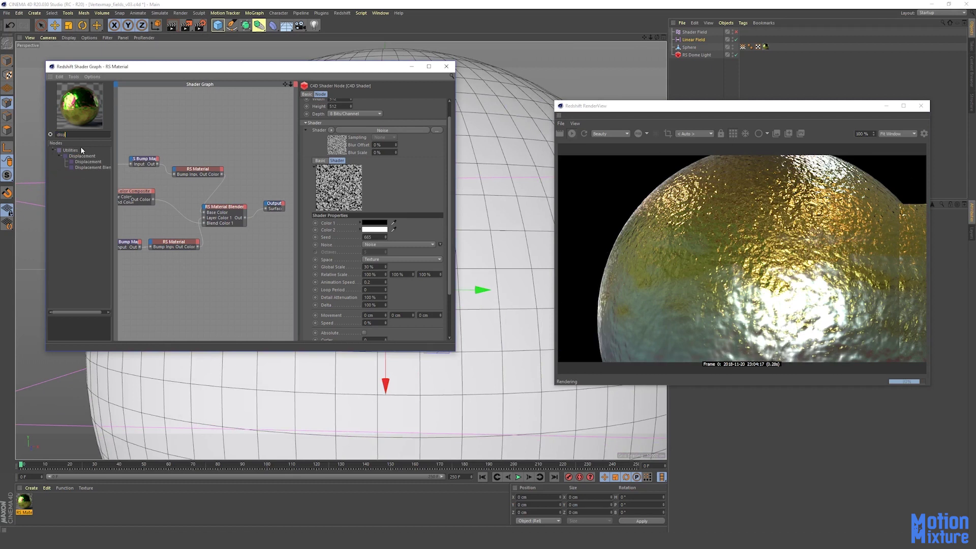
pyautogui.moveTo(83, 161); pyautogui.dragTo(245, 246)
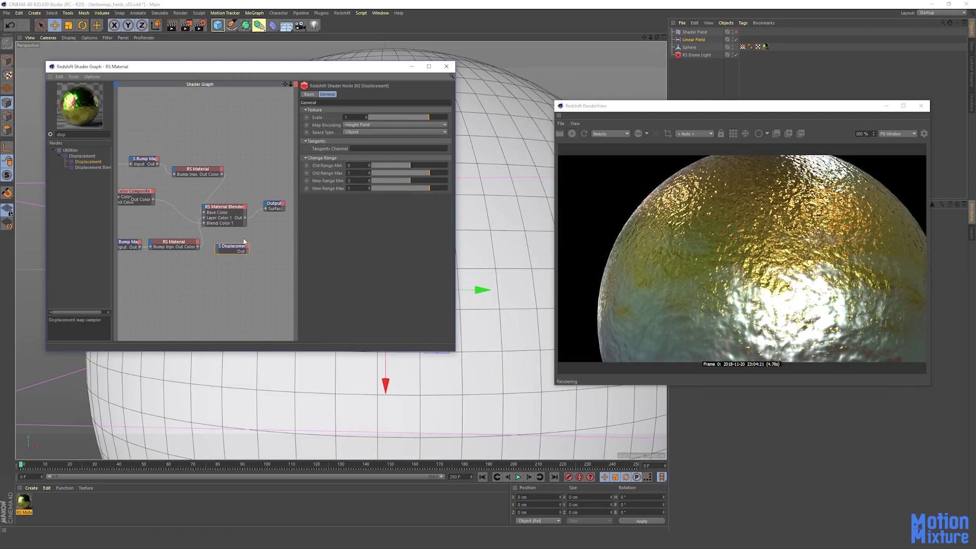
# - Connect the Color Composite's Out Color to the Displacement node's Tex Map and its Out to the Output's Displacement
pyautogui.keyDown('alt'); pyautogui.moveTo(206, 236); pyautogui.dragTo(243, 236, button='middle'); pyautogui.keyUp('alt')
pyautogui.click(161, 193)
pyautogui.moveTo(161, 225); pyautogui.dragTo(110, 215, button='middle')
pyautogui.click(231, 236)
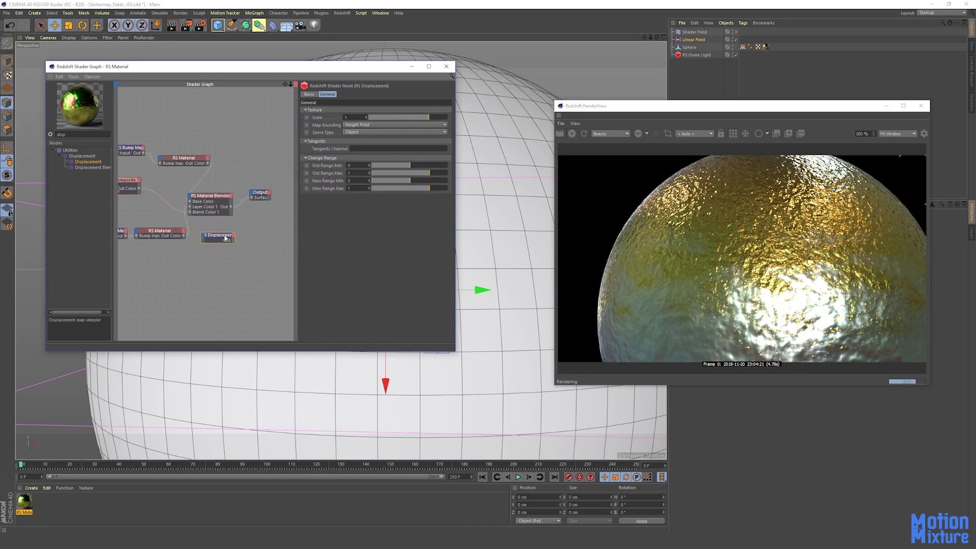
pyautogui.moveTo(139, 188); pyautogui.dragTo(202, 239)
pyautogui.click(255, 247)
pyautogui.moveTo(254, 247); pyautogui.dragTo(235, 251, button='middle')
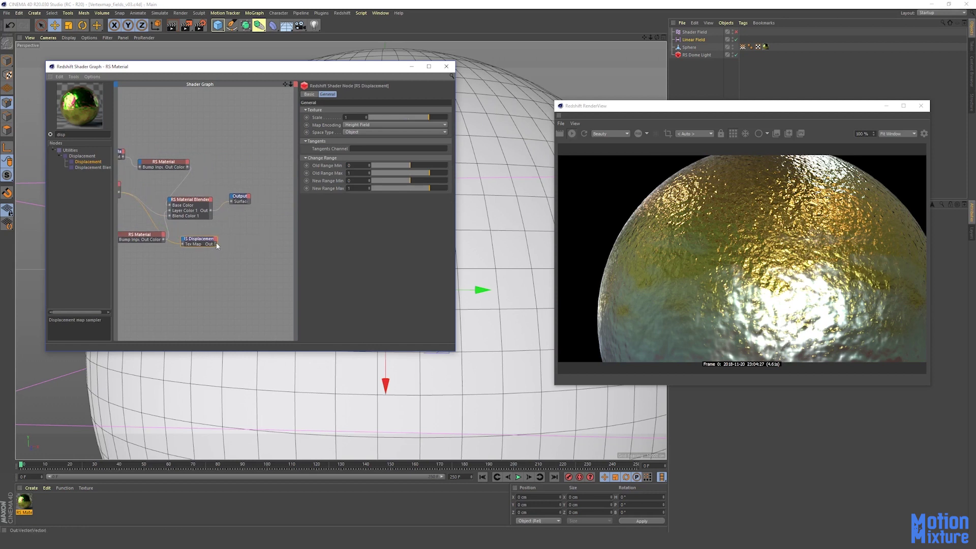
pyautogui.moveTo(231, 199); pyautogui.dragTo(231, 200)
pyautogui.click(252, 201)
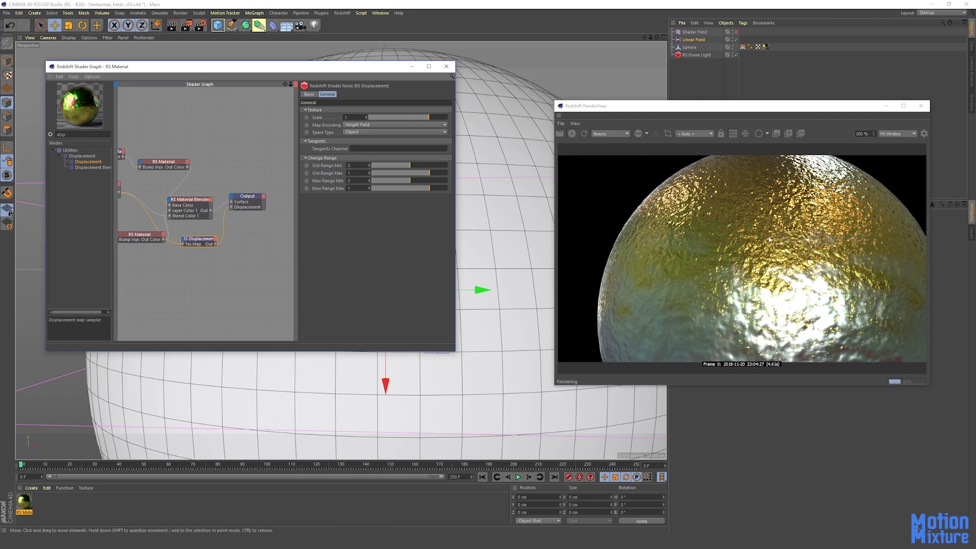
# - Move the live render window off the object settings and add a Redshift Object tag to the Sphere
pyautogui.moveTo(783, 106); pyautogui.dragTo(475, 78)
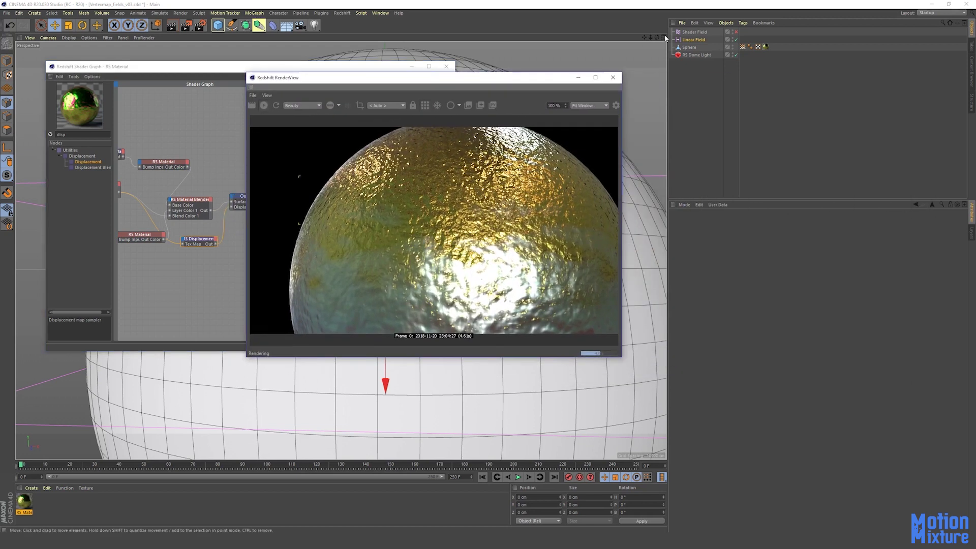
pyautogui.click(690, 47)
pyautogui.rightClick(690, 47)
pyautogui.moveTo(743, 72)
pyautogui.moveTo(738, 102)
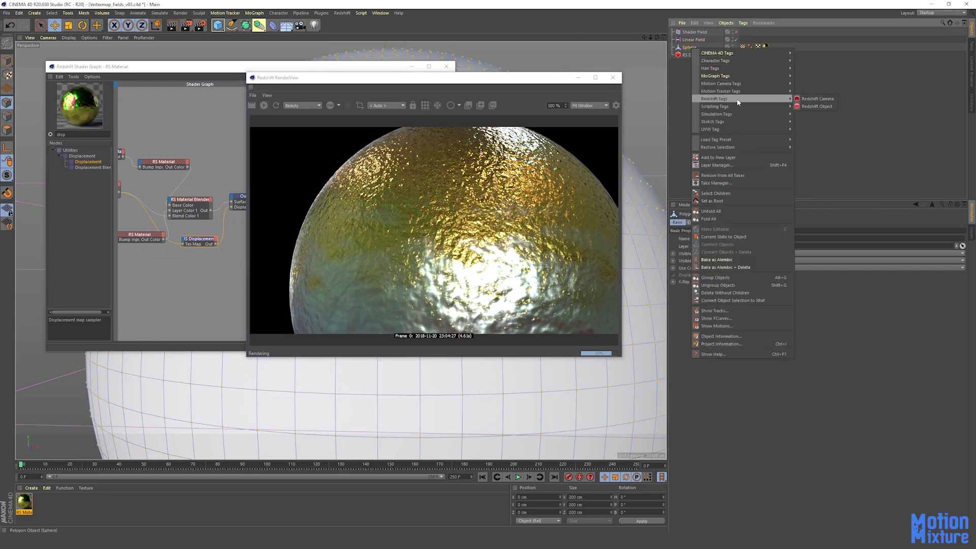
pyautogui.click(816, 107)
# - Override the geometry settings in the Sphere's Redshift Object tag and enable tessellation and displacement
pyautogui.click(735, 223)
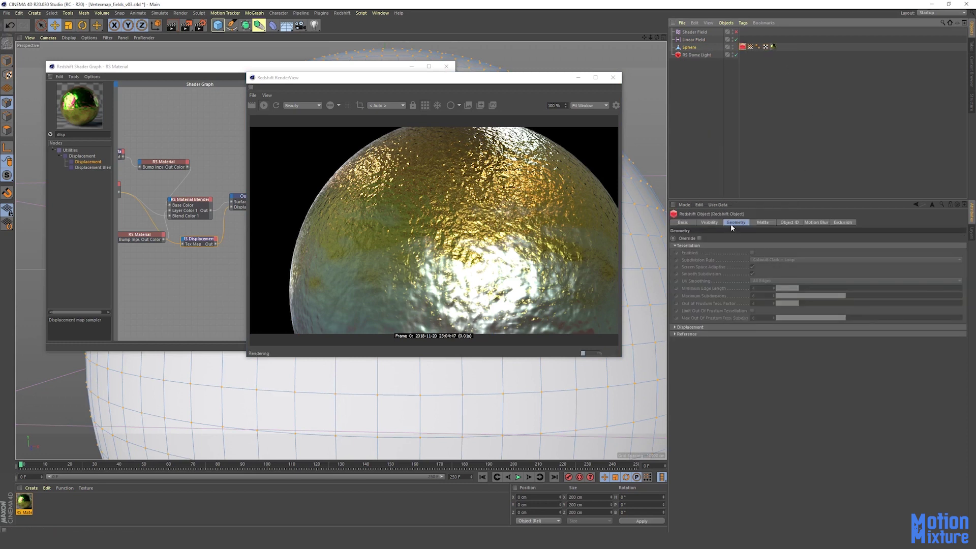
pyautogui.click(700, 238)
pyautogui.click(732, 327)
pyautogui.click(741, 335)
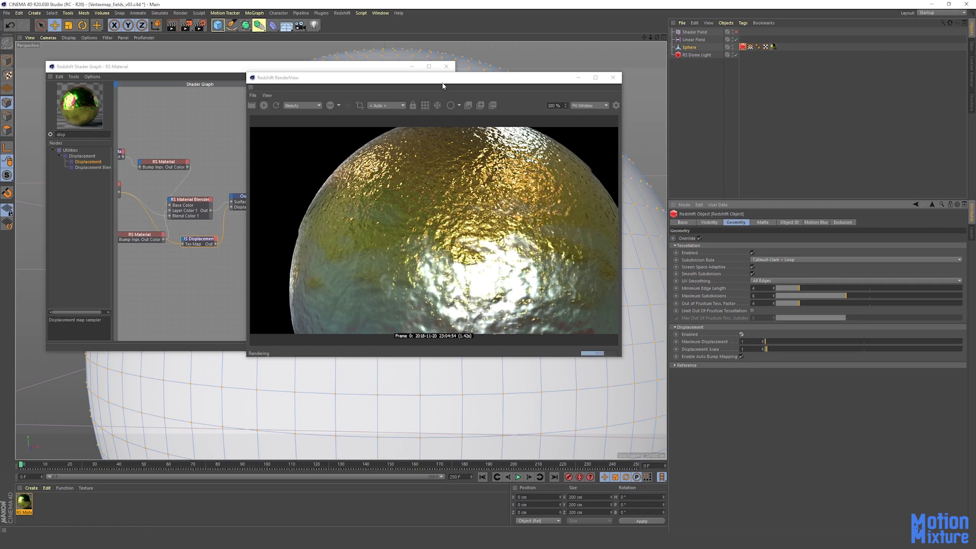
# - Set the tag's Maximum Displacement and Displacement Scale first to 2 and finally to 3
pyautogui.moveTo(442, 82); pyautogui.dragTo(470, 76)
pyautogui.click(453, 99)
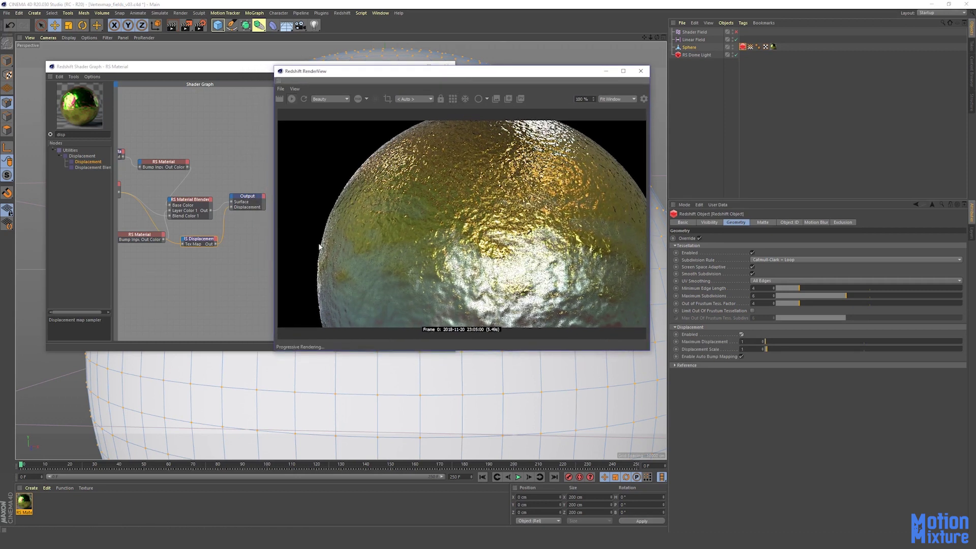
pyautogui.click(743, 342)
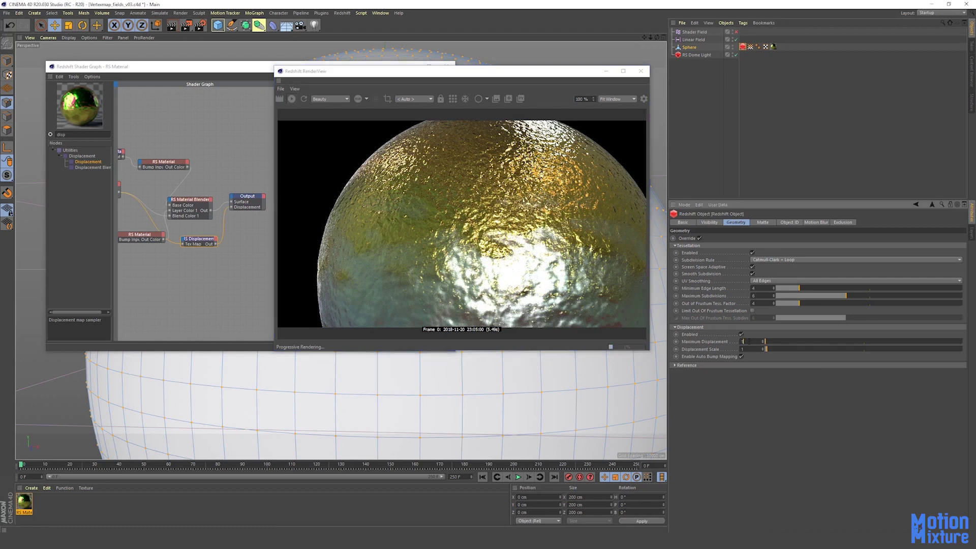
pyautogui.write('2')
pyautogui.press('Return')
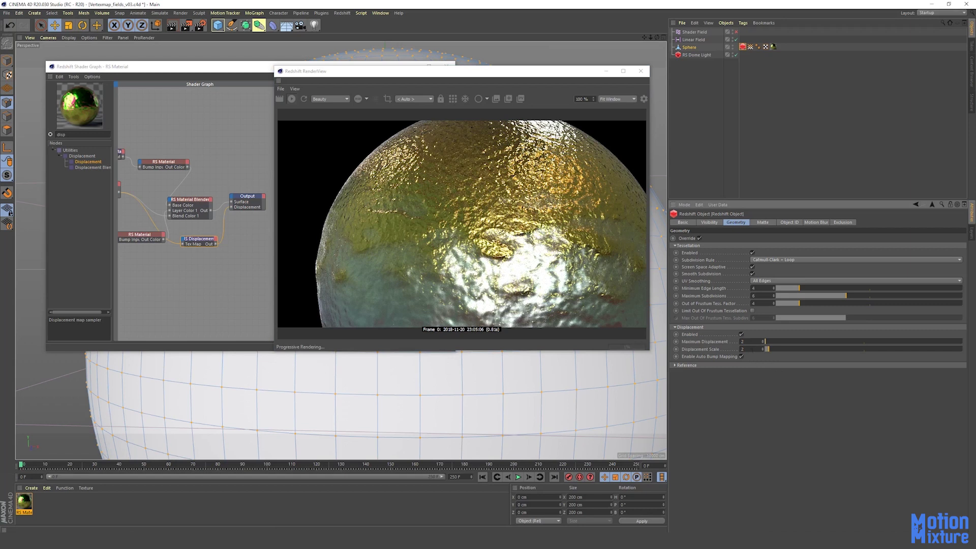
pyautogui.write('3')
pyautogui.hotkey('shift', 'Tab')
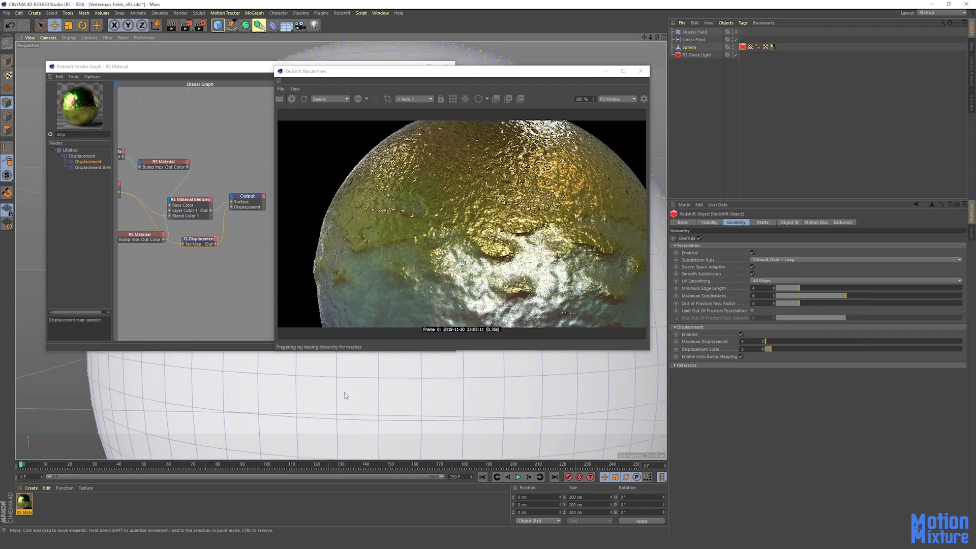
# - Close the shader graph and orbit to the sphere's upper half with the live render window moved aside
pyautogui.moveTo(460, 74); pyautogui.dragTo(661, 73)
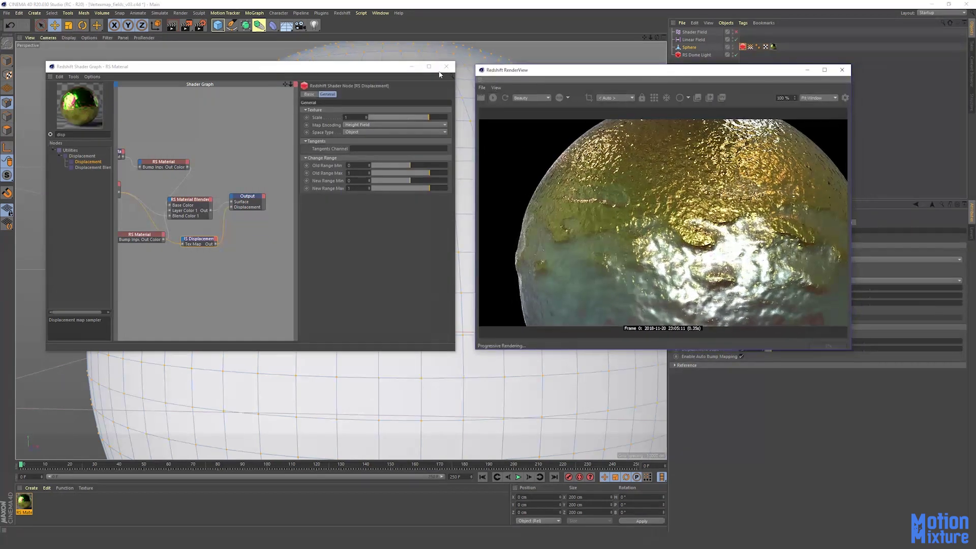
pyautogui.click(446, 67)
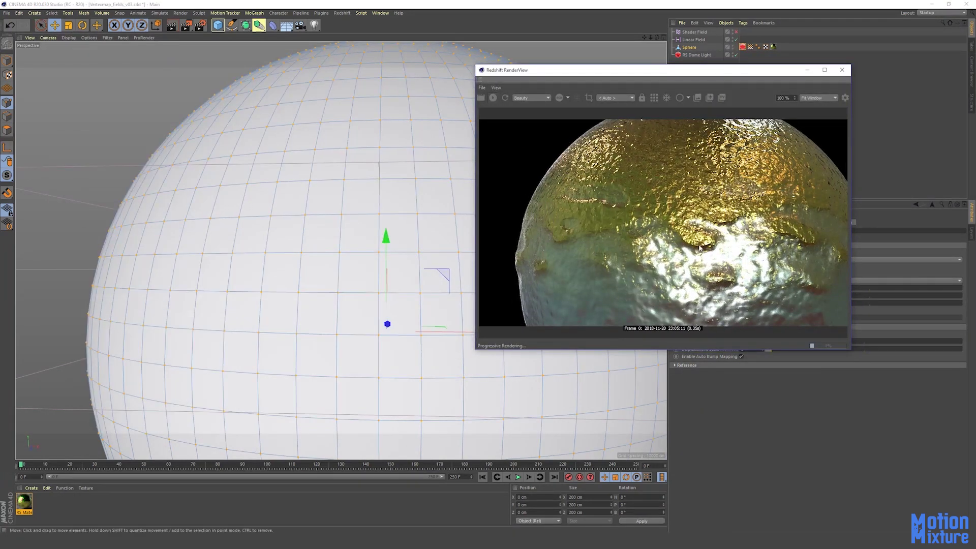
pyautogui.keyDown('alt'); pyautogui.moveTo(320, 298); pyautogui.dragTo(207, 301, button='middle'); pyautogui.keyUp('alt')
pyautogui.keyDown('alt'); pyautogui.moveTo(207, 300); pyautogui.dragTo(306, 266); pyautogui.keyUp('alt')
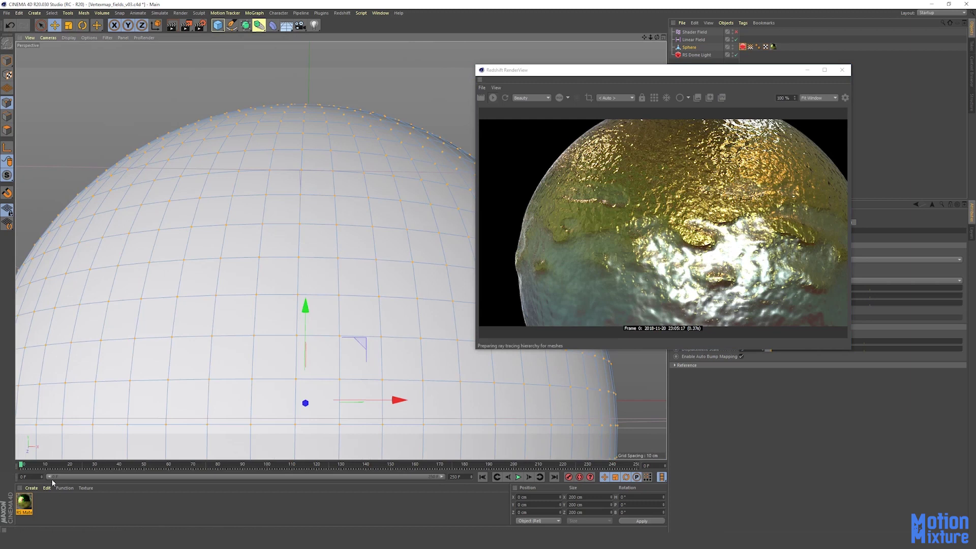
# - Reopen the material's shader graph and set the C4D Shader noise type to Nutous with Low Clip 11%
pyautogui.click(24, 502)
pyautogui.click(881, 285)
pyautogui.keyDown('alt'); pyautogui.moveTo(178, 282); pyautogui.dragTo(319, 288, button='middle'); pyautogui.keyUp('alt')
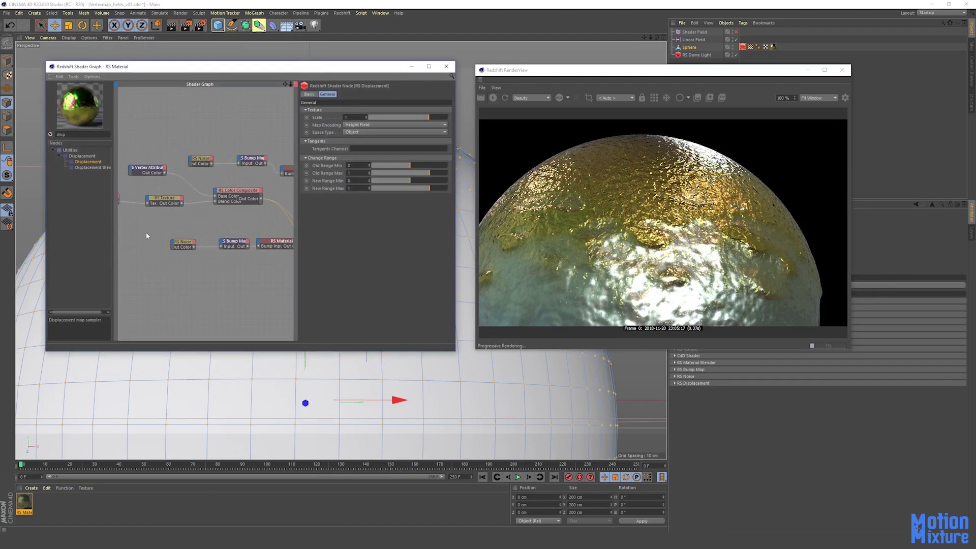
pyautogui.moveTo(146, 236); pyautogui.dragTo(190, 232, button='middle')
pyautogui.click(150, 198)
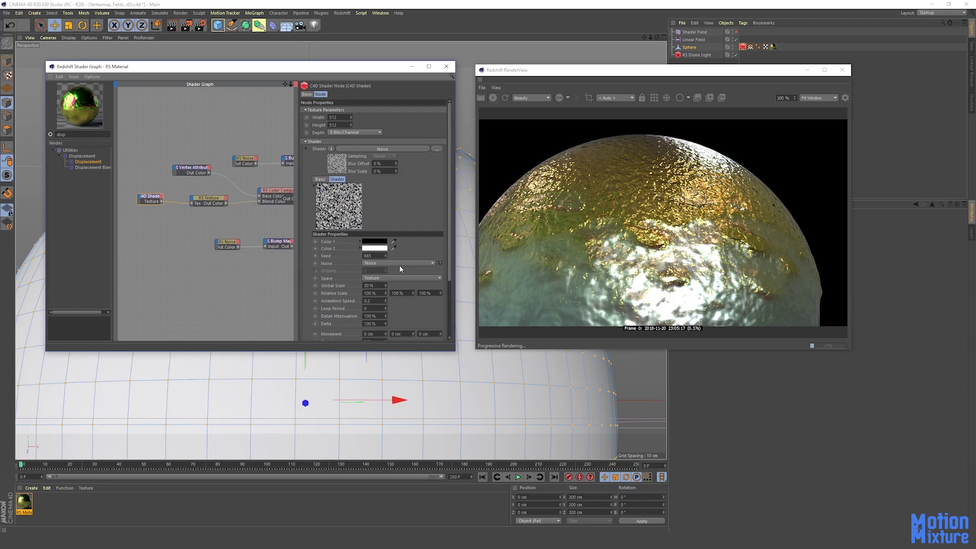
pyautogui.scroll(-1, 400, 263)
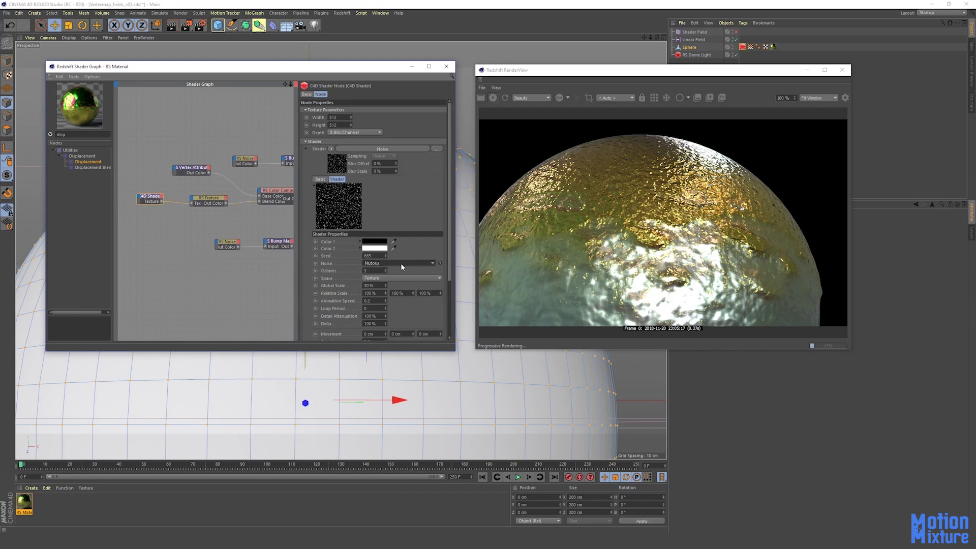
pyautogui.scroll(-3, 400, 305)
pyautogui.click(394, 309)
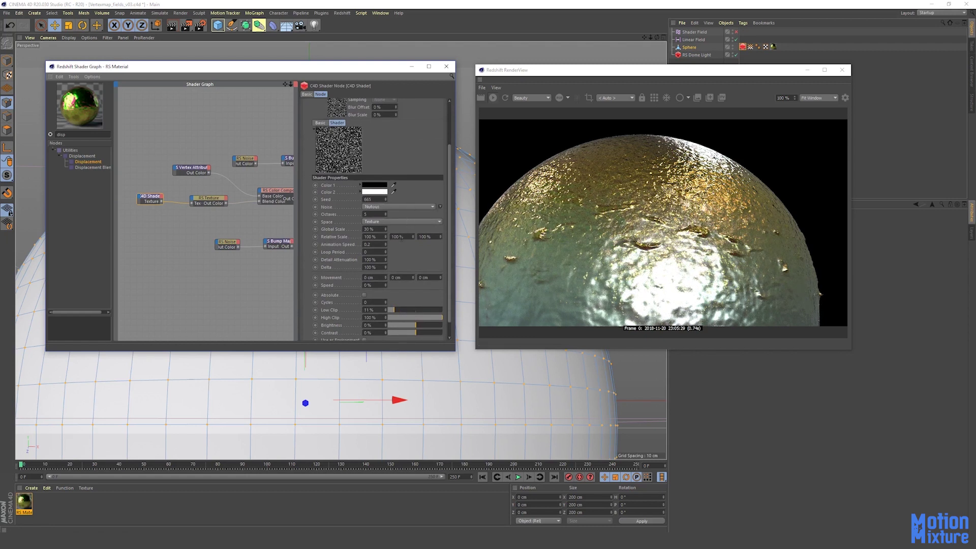
# - Set the C4D Shader noise's Global Scale to 100% and its noise type to Ober
pyautogui.click(364, 230)
pyautogui.write('100')
pyautogui.press('Return')
pyautogui.scroll(2, 407, 236)
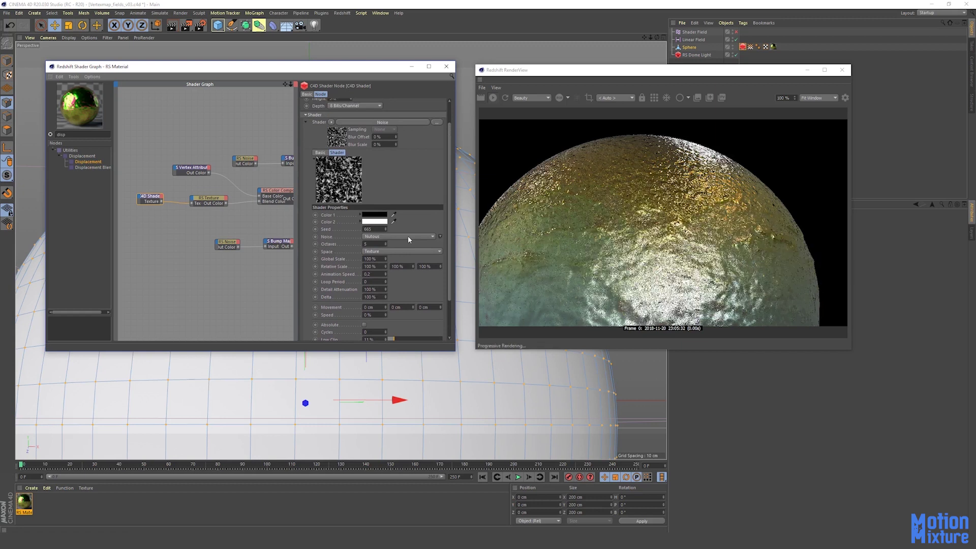
pyautogui.scroll(-1, 407, 236)
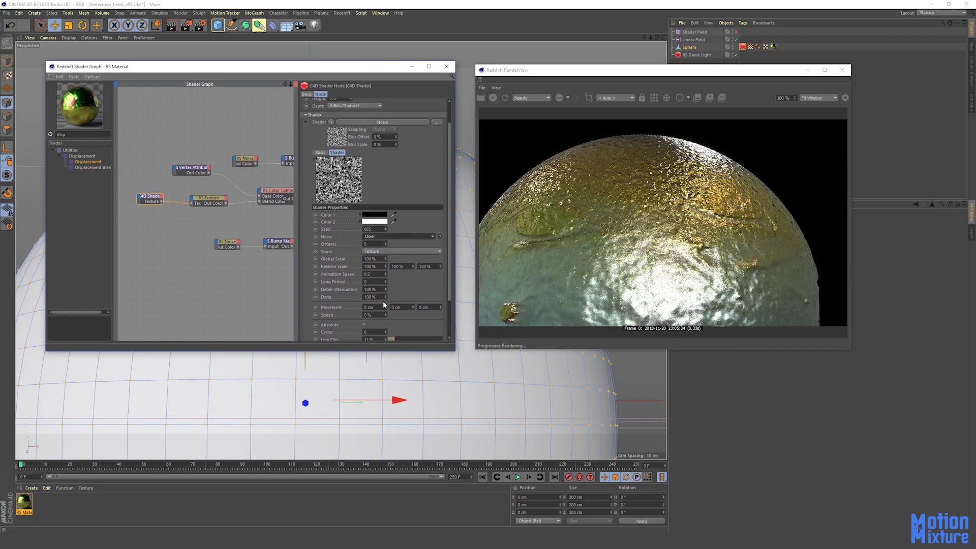
# - Raise the C4D Shader noise's Low Clip to 25% and on to 39%
pyautogui.scroll(-3, 384, 304)
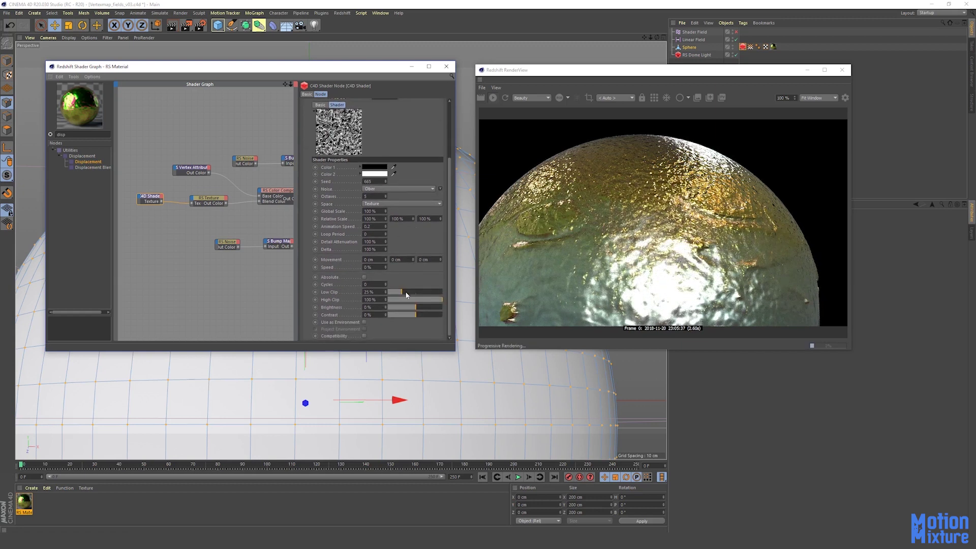
pyautogui.moveTo(403, 293); pyautogui.dragTo(409, 293)
pyautogui.scroll(1, 409, 282)
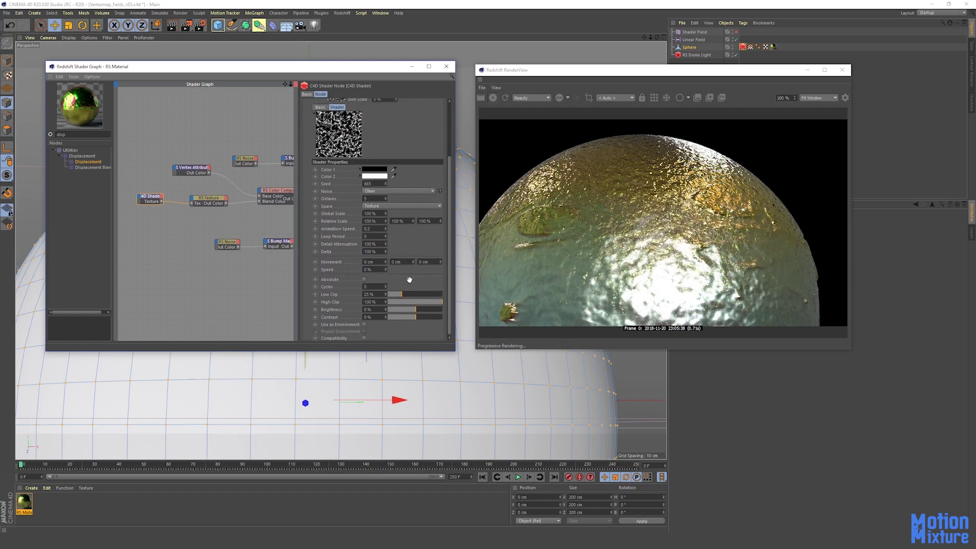
pyautogui.moveTo(407, 295); pyautogui.dragTo(412, 294)
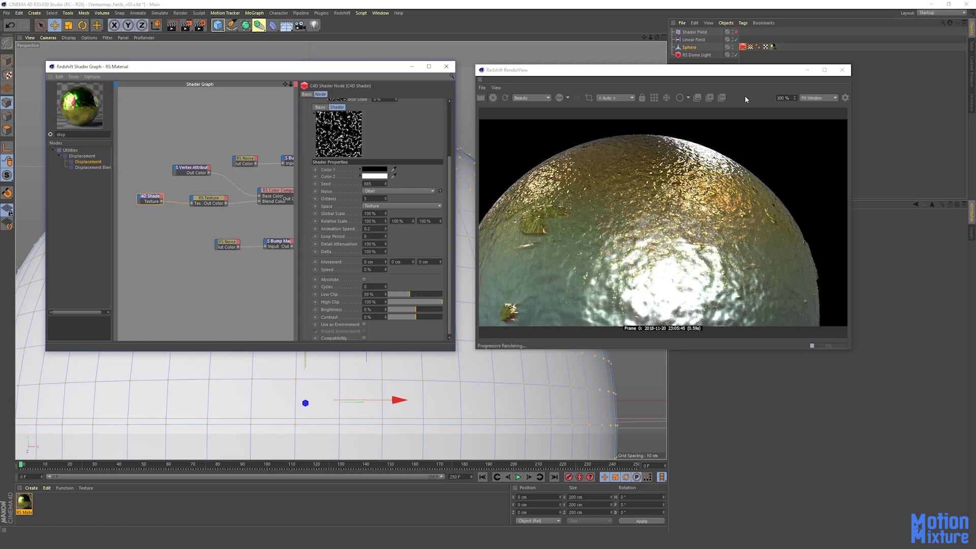
# - Close the shader graph and stop the live render, placing its window clear of the object list
pyautogui.moveTo(288, 284); pyautogui.dragTo(212, 285, button='middle')
pyautogui.moveTo(270, 276); pyautogui.dragTo(236, 276, button='middle')
pyautogui.moveTo(756, 75); pyautogui.dragTo(557, 39)
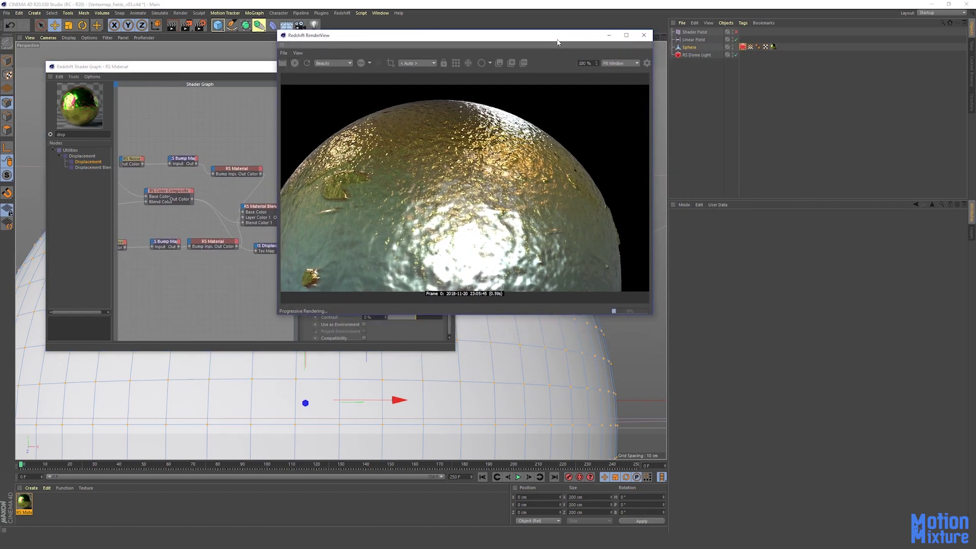
pyautogui.scroll(-5, 460, 360)
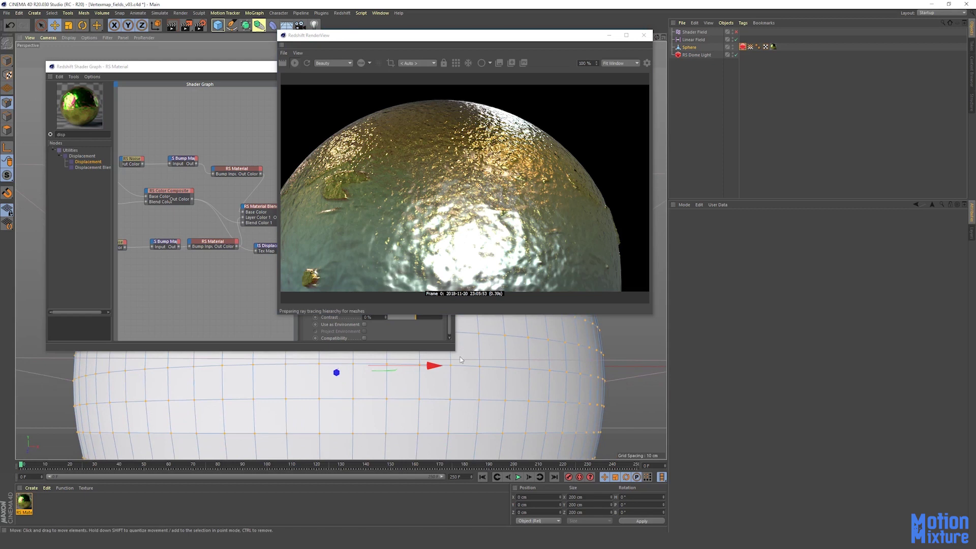
pyautogui.moveTo(450, 36); pyautogui.dragTo(663, 53)
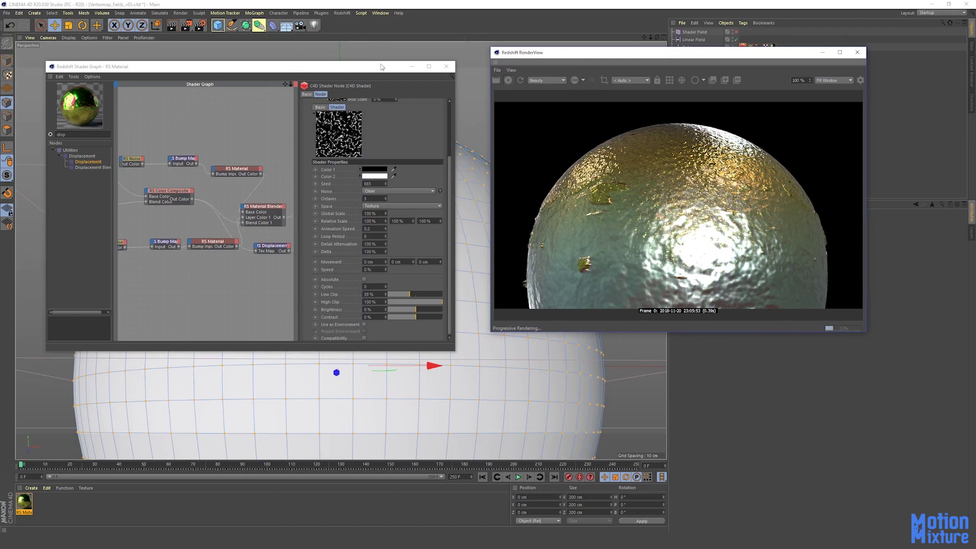
pyautogui.click(446, 67)
pyautogui.scroll(-6, 314, 241)
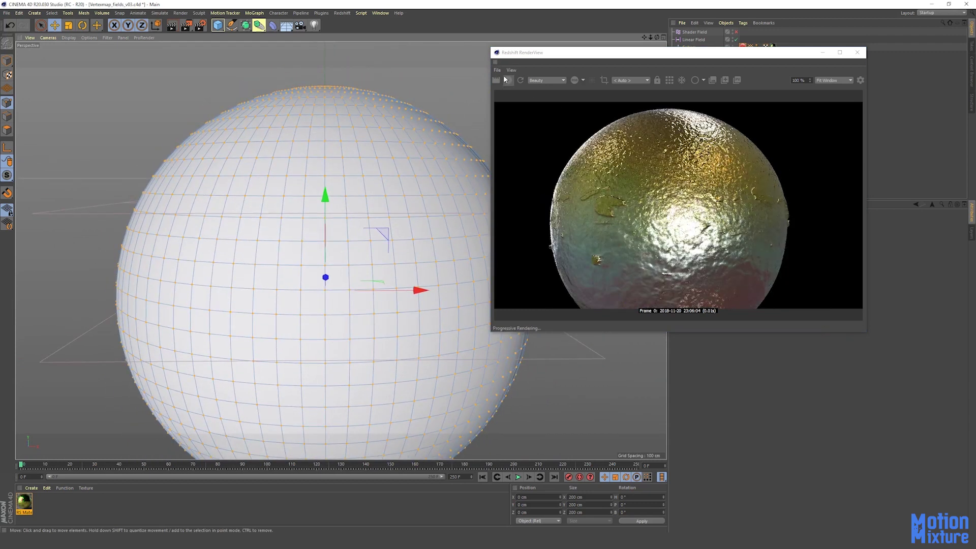
pyautogui.click(510, 81)
pyautogui.moveTo(660, 64); pyautogui.dragTo(696, 119)
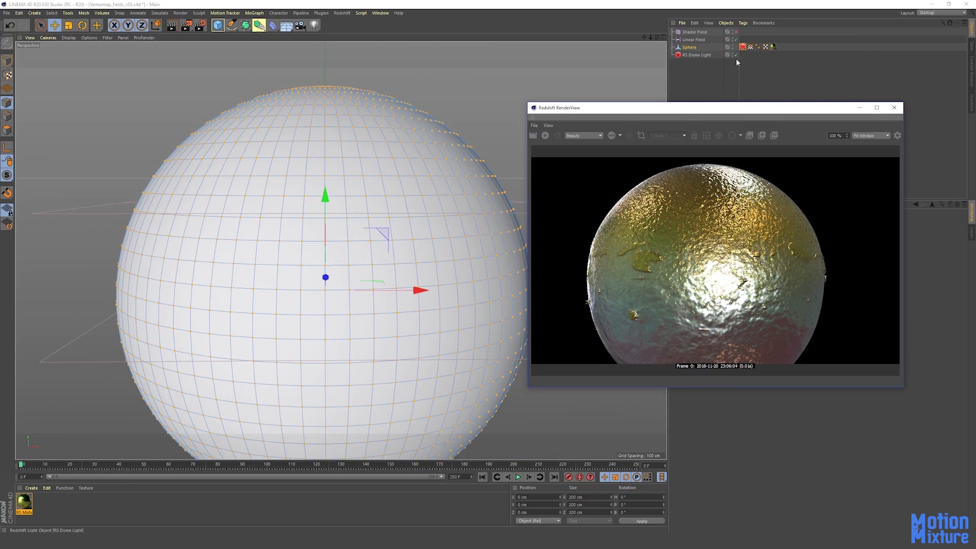
# - Delete the Shader Field and the Linear Field from the scene
pyautogui.scroll(-2, 367, 248)
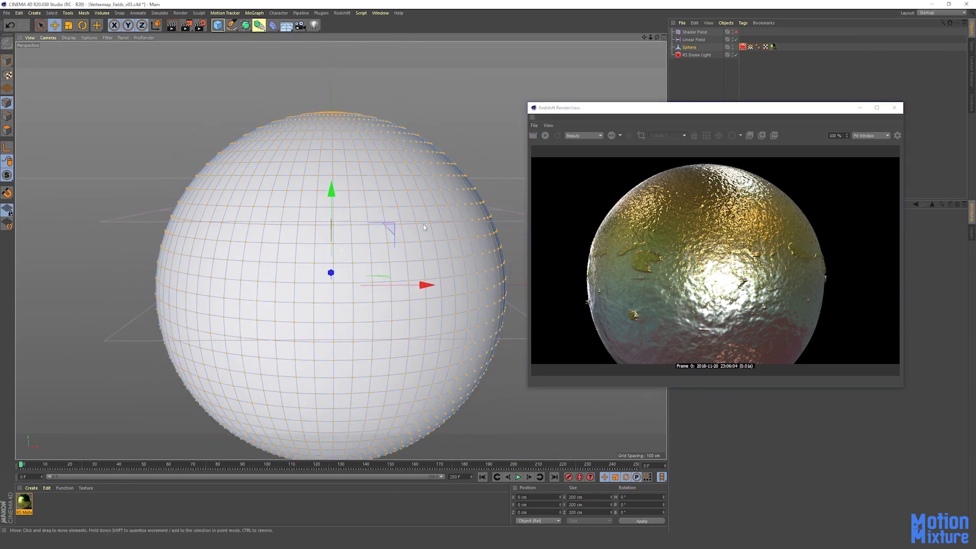
pyautogui.click(690, 40)
pyautogui.keyDown('shift'); pyautogui.click(692, 32); pyautogui.keyUp('shift')
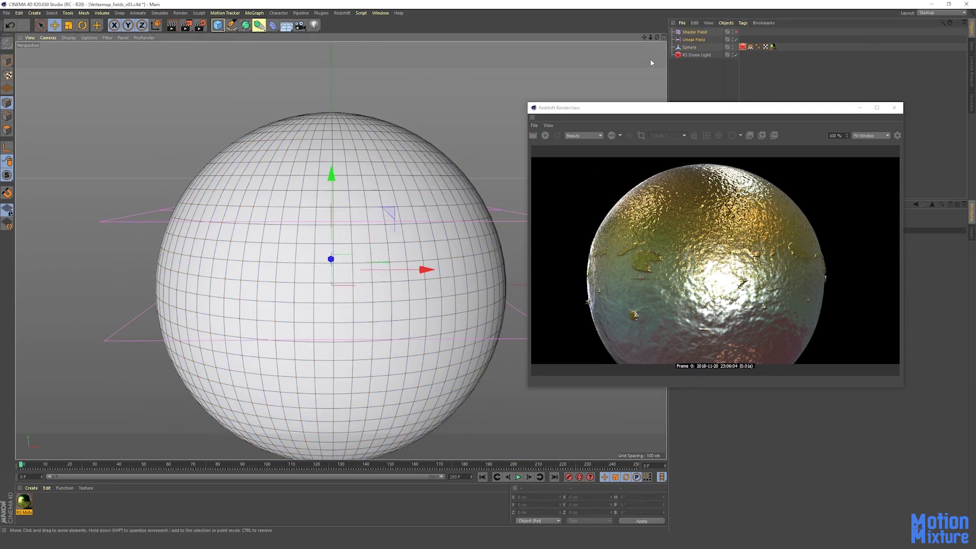
pyautogui.click(693, 39)
pyautogui.keyDown('shift'); pyautogui.click(701, 34); pyautogui.keyUp('shift')
pyautogui.press('Delete')
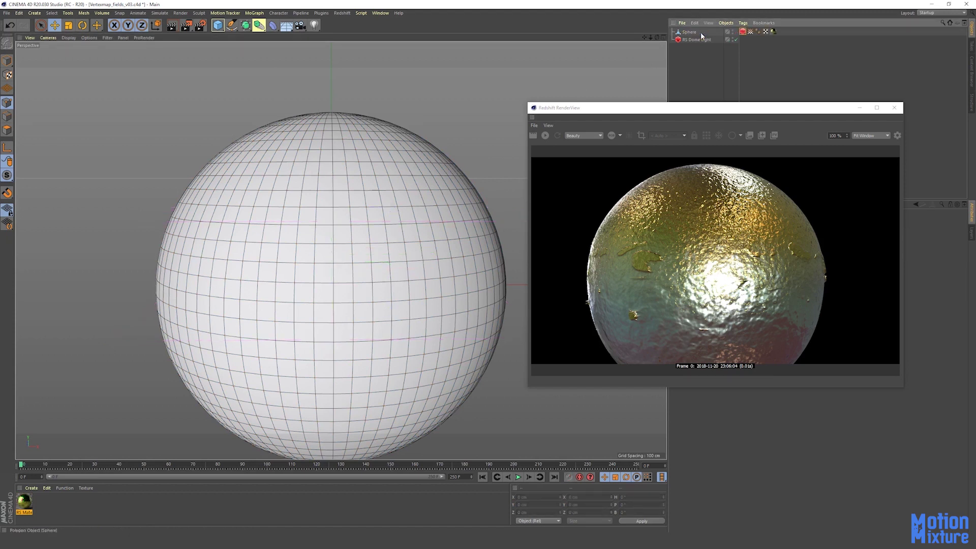
# - Minimize the render window and delete the sphere's existing vertex map tag
pyautogui.click(750, 32)
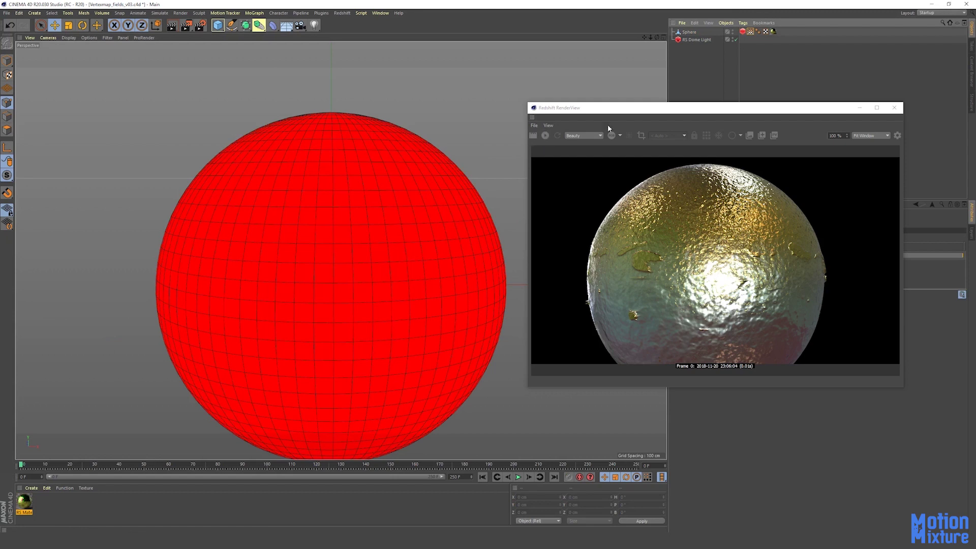
pyautogui.click(859, 108)
pyautogui.click(743, 32)
pyautogui.click(751, 32)
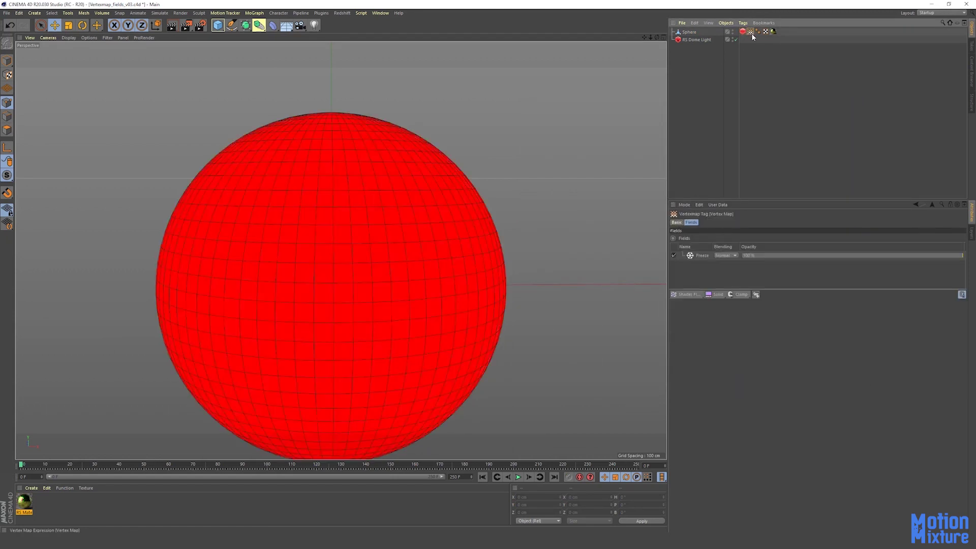
pyautogui.press('Delete')
# - Create a new vertex map on the sphere with Set Vertex Weight, keeping the offered value and mode
pyautogui.click(689, 32)
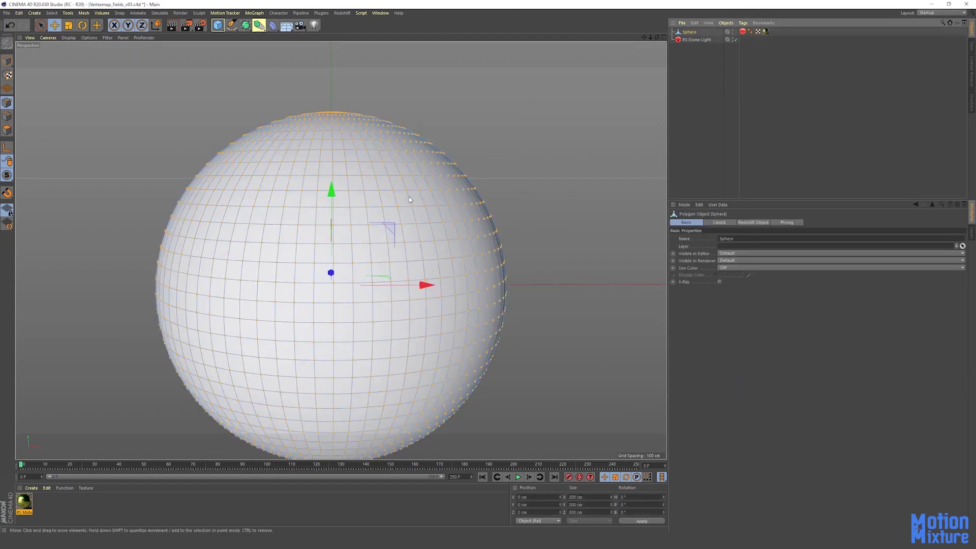
pyautogui.scroll(-2, 394, 204)
pyautogui.keyDown('alt'); pyautogui.moveTo(395, 207); pyautogui.dragTo(383, 238, button='middle'); pyautogui.keyUp('alt')
pyautogui.keyDown('alt'); pyautogui.moveTo(382, 239); pyautogui.dragTo(309, 271); pyautogui.keyUp('alt')
pyautogui.keyDown('alt'); pyautogui.moveTo(309, 270); pyautogui.dragTo(279, 298, button='middle'); pyautogui.keyUp('alt')
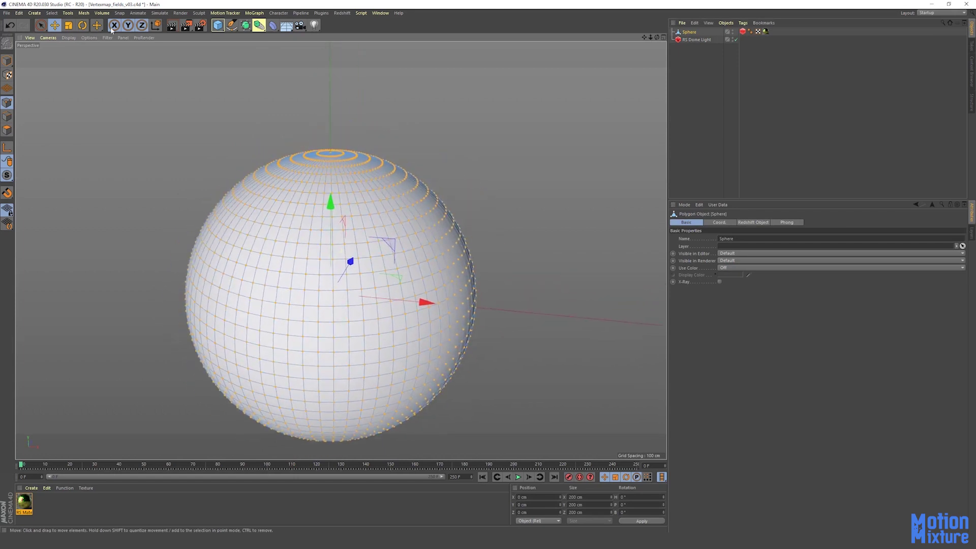
pyautogui.click(53, 13)
pyautogui.click(84, 224)
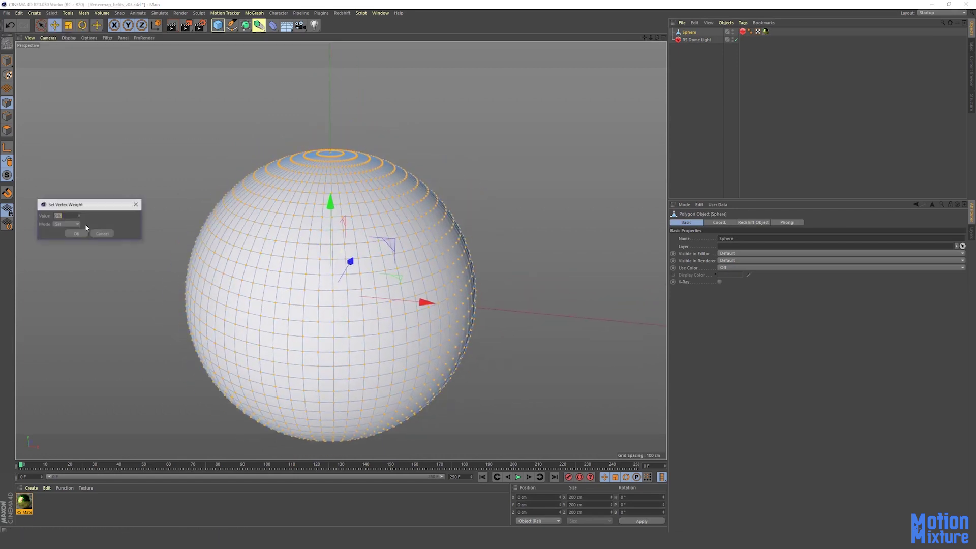
pyautogui.click(77, 234)
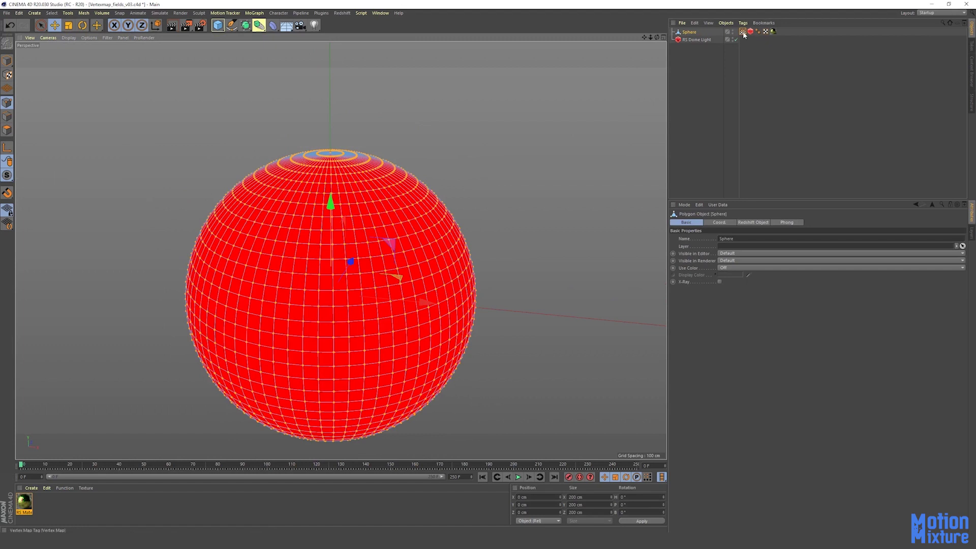
# - Paint freehand strokes at 100% opacity onto the sphere's new vertex map, then leave the Paint Tool
pyautogui.moveTo(356, 162)
pyautogui.keyDown('alt'); pyautogui.mouseDown()
pyautogui.moveTo(362, 195)
pyautogui.moveTo(365, 185)
pyautogui.moveTo(406, 211)
pyautogui.moveTo(370, 195)
pyautogui.mouseUp(); pyautogui.keyUp('alt')
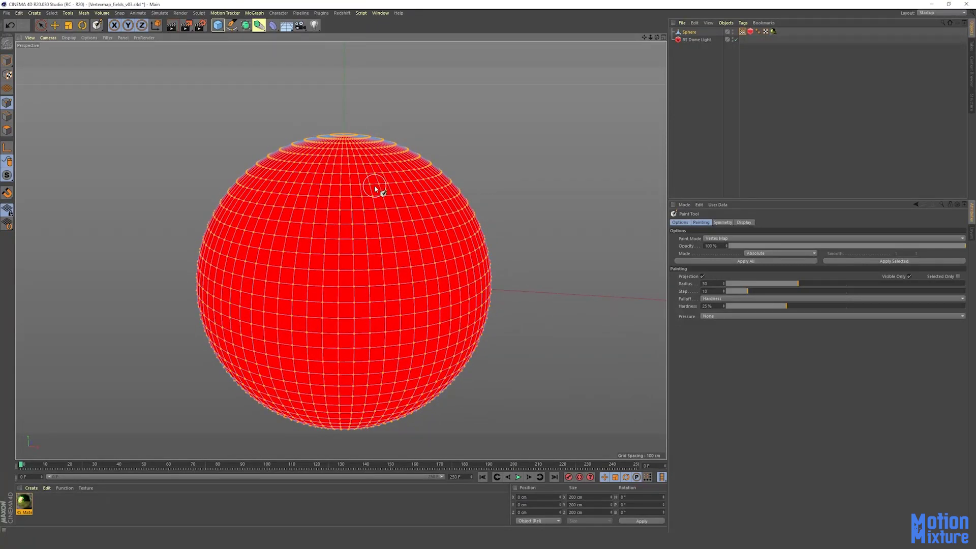
pyautogui.moveTo(374, 188)
pyautogui.keyDown('alt'); pyautogui.mouseDown()
pyautogui.moveTo(383, 196)
pyautogui.moveTo(370, 230)
pyautogui.moveTo(394, 192)
pyautogui.moveTo(375, 211)
pyautogui.moveTo(371, 185)
pyautogui.moveTo(322, 274)
pyautogui.moveTo(392, 185)
pyautogui.moveTo(444, 270)
pyautogui.moveTo(403, 233)
pyautogui.moveTo(381, 270)
pyautogui.mouseUp(); pyautogui.keyUp('alt')
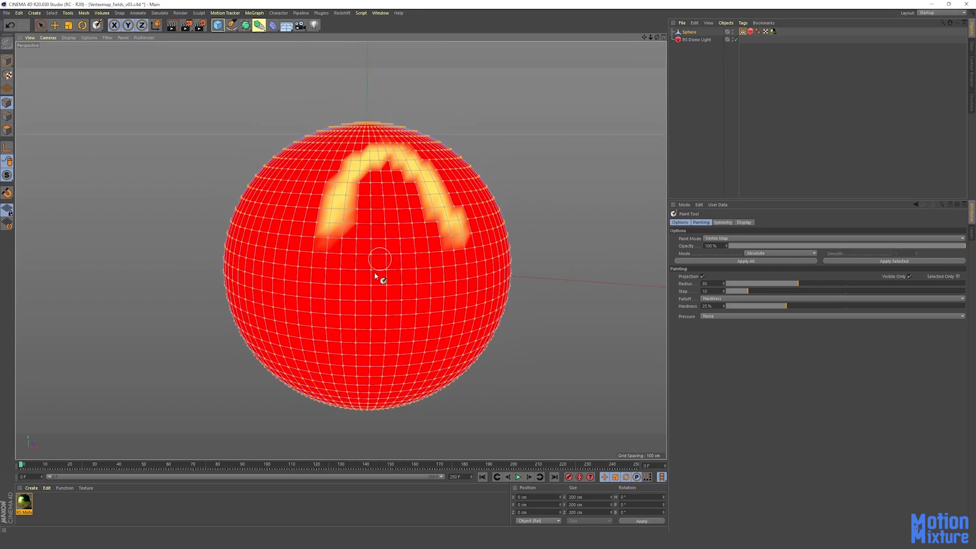
pyautogui.moveTo(294, 207)
pyautogui.mouseDown()
pyautogui.moveTo(231, 294)
pyautogui.moveTo(444, 312)
pyautogui.mouseUp()
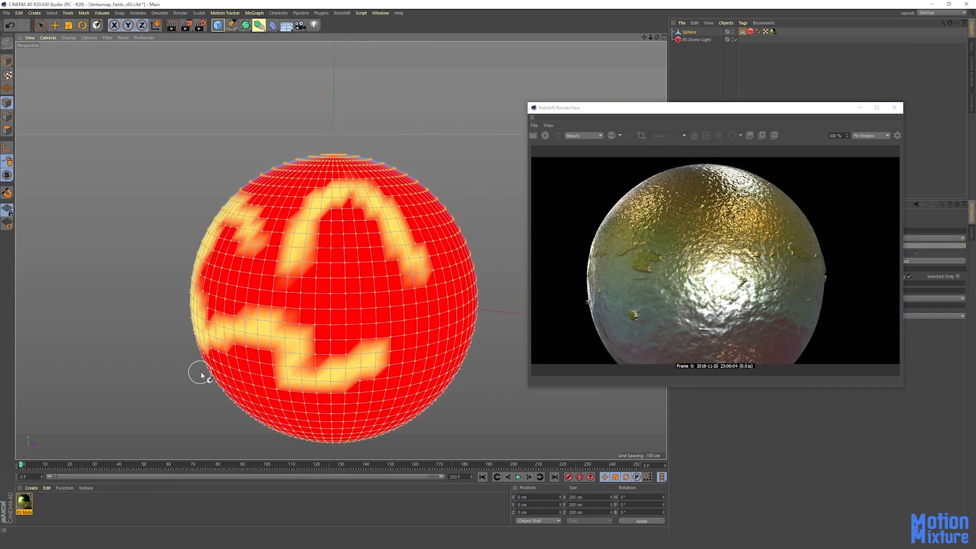
pyautogui.press('e')
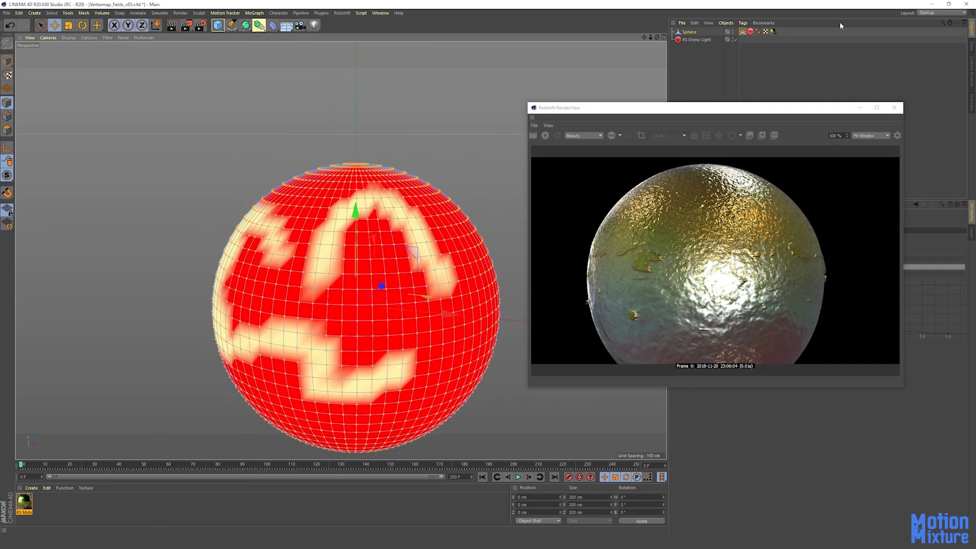
# - Assign the newly painted vertex map as the RS Vertex Attribute node's attribute name in the sphere's material and run the live render
pyautogui.doubleClick(29, 501)
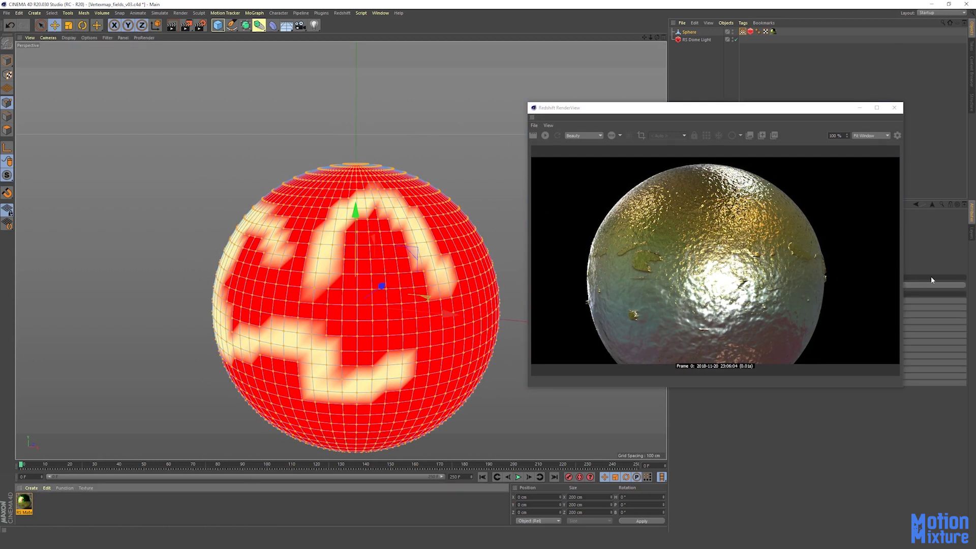
pyautogui.moveTo(217, 283); pyautogui.dragTo(307, 291, button='middle')
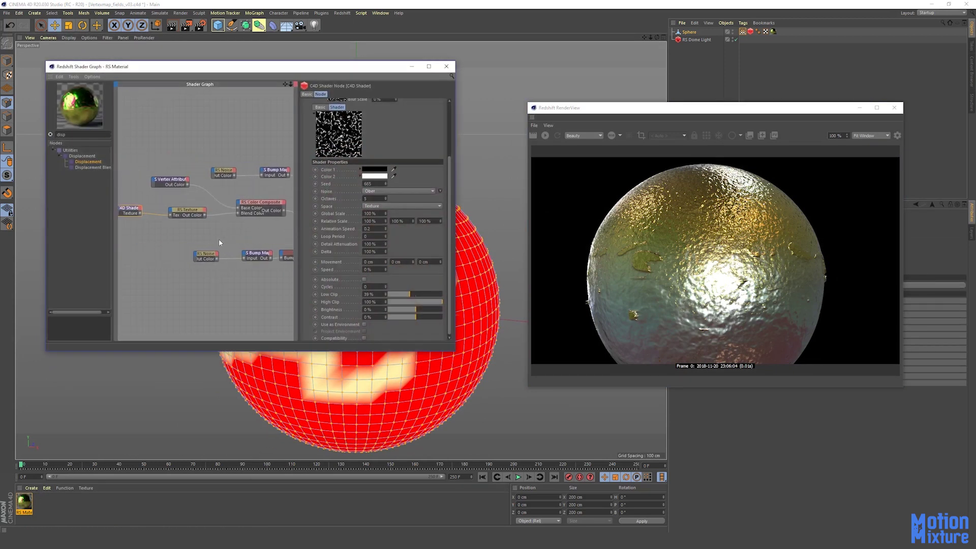
pyautogui.moveTo(218, 239); pyautogui.dragTo(195, 247, button='middle')
pyautogui.click(144, 186)
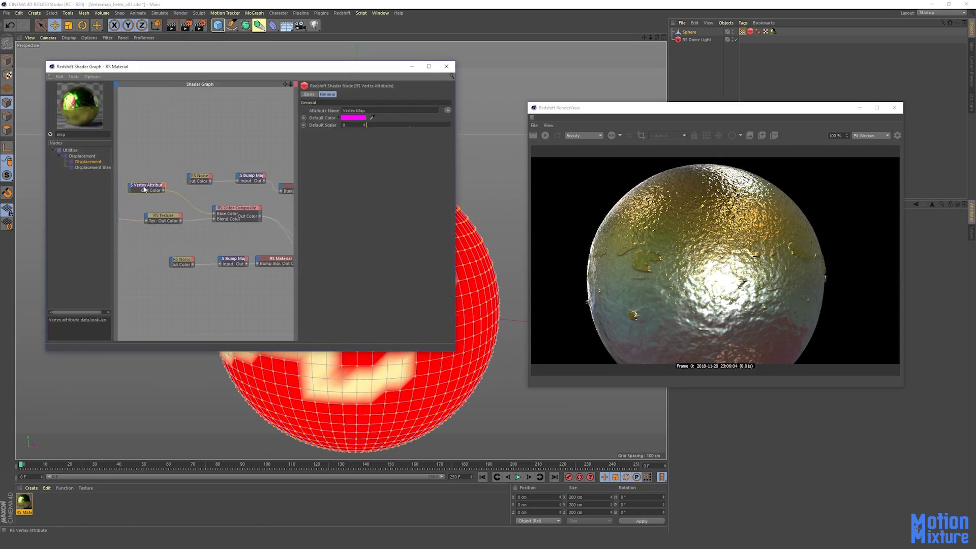
pyautogui.click(743, 32)
pyautogui.moveTo(800, 108); pyautogui.dragTo(742, 150)
pyautogui.click(733, 231)
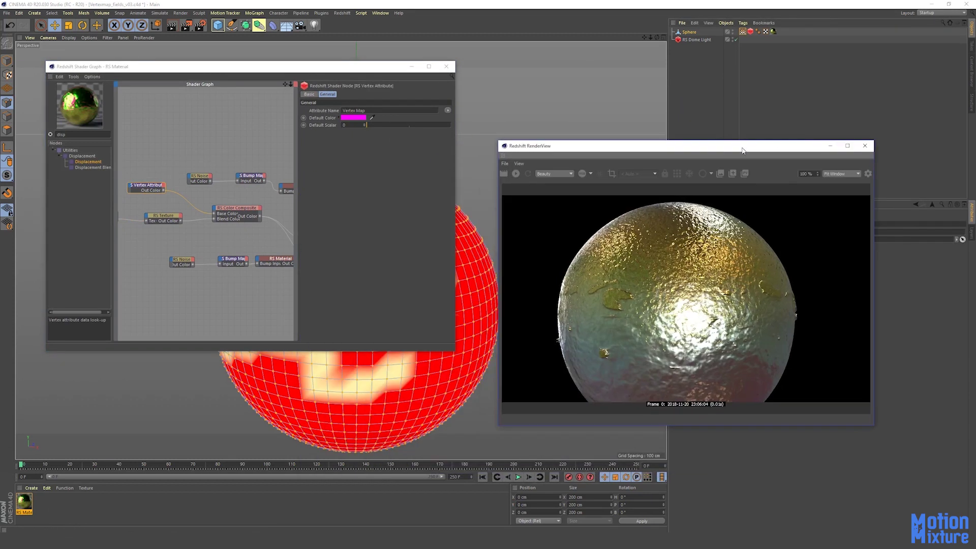
pyautogui.click(759, 67)
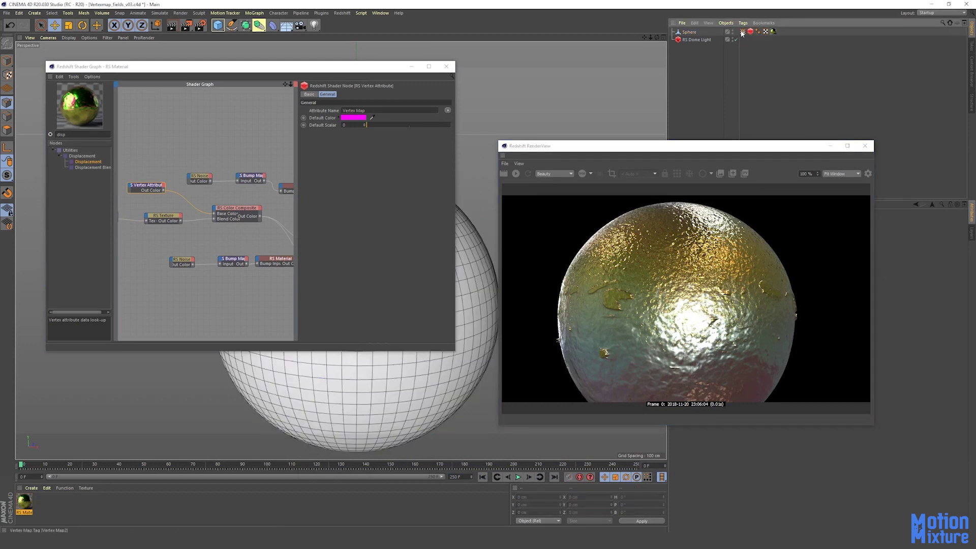
pyautogui.moveTo(745, 32); pyautogui.dragTo(362, 115)
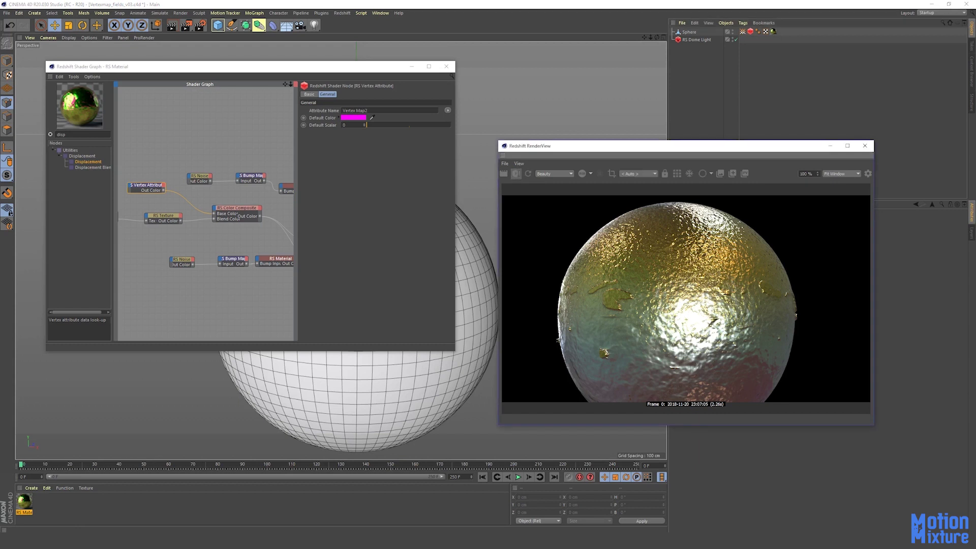
pyautogui.click(411, 66)
pyautogui.keyDown('alt'); pyautogui.moveTo(362, 267); pyautogui.dragTo(321, 207); pyautogui.keyUp('alt')
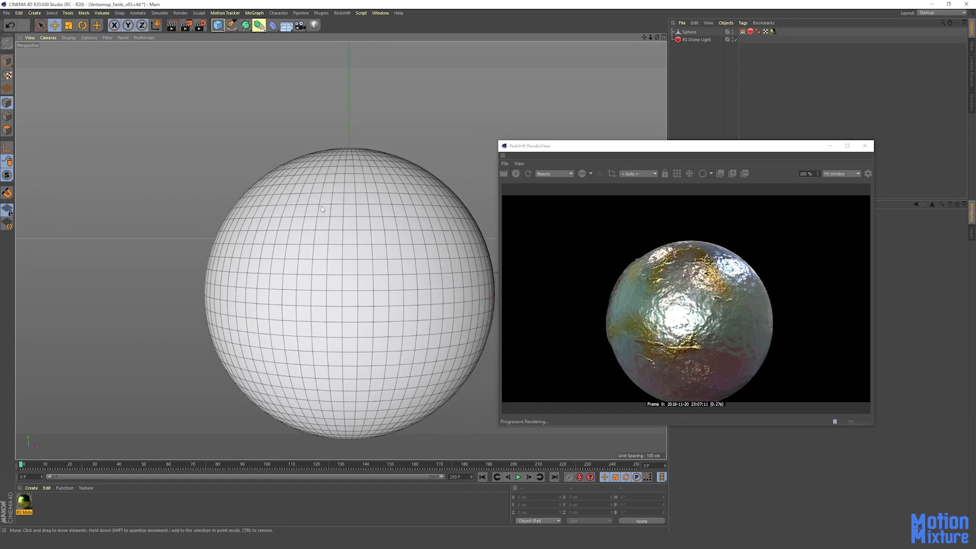
# - Reopen the material's shader graph to examine the extra layer inputs offered by the RS Material Blender, then minimize it
pyautogui.click(31, 508)
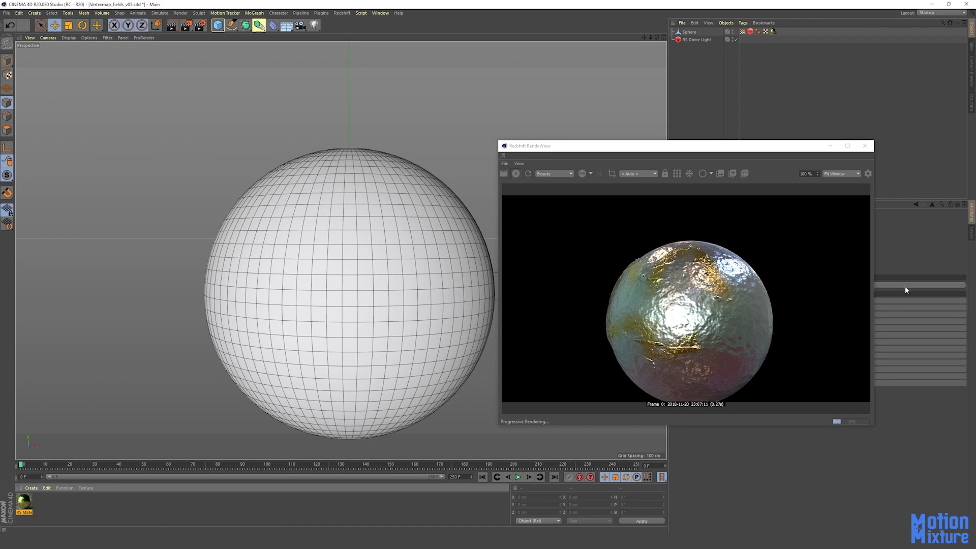
pyautogui.doubleClick(24, 502)
pyautogui.moveTo(201, 245); pyautogui.dragTo(134, 196, button='middle')
pyautogui.scroll(3, 126, 198)
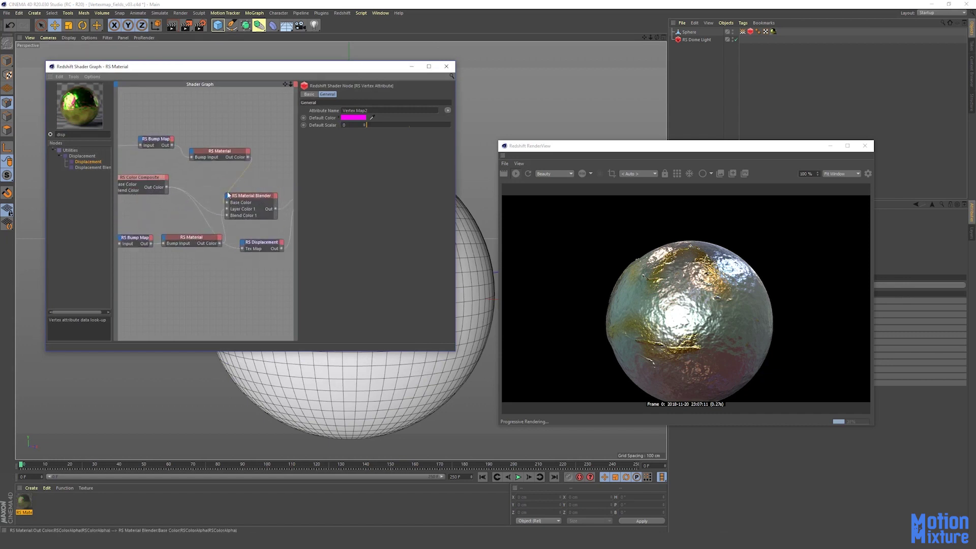
pyautogui.click(228, 195)
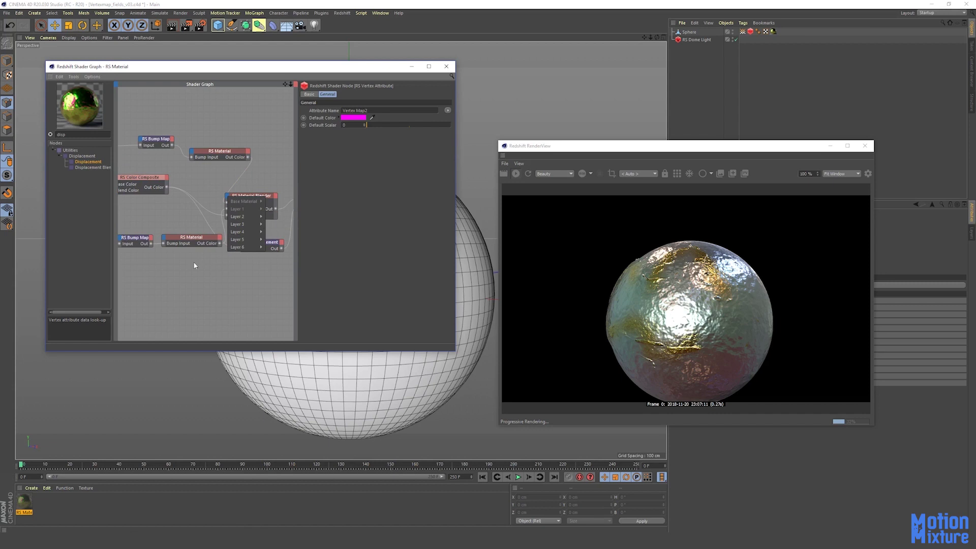
pyautogui.click(187, 278)
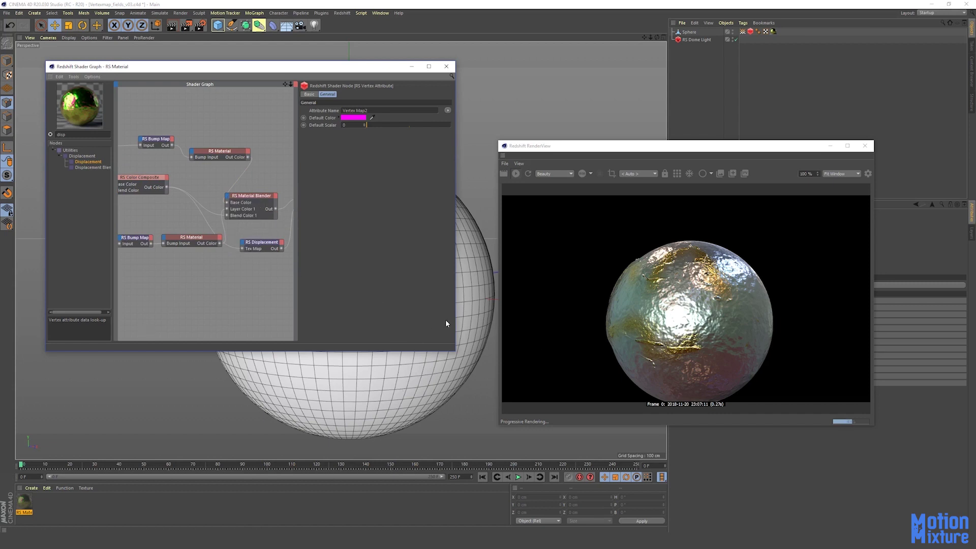
pyautogui.click(411, 66)
pyautogui.scroll(-2, 366, 188)
pyautogui.keyDown('alt'); pyautogui.moveTo(359, 270); pyautogui.dragTo(376, 279); pyautogui.keyUp('alt')
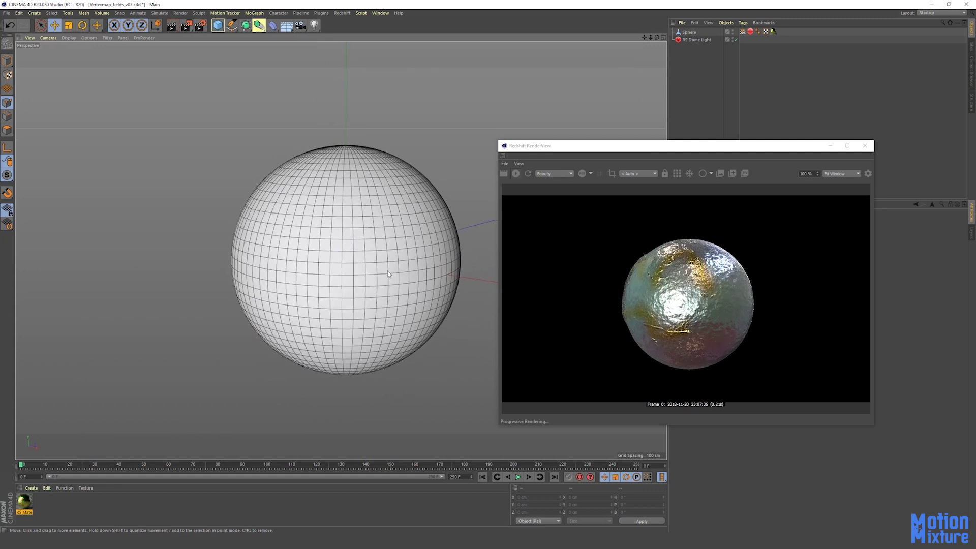
# - Switch to the open project Vertexmap_fields_v02.c4d and render it live with bucket rendering turned on
pyautogui.click(380, 13)
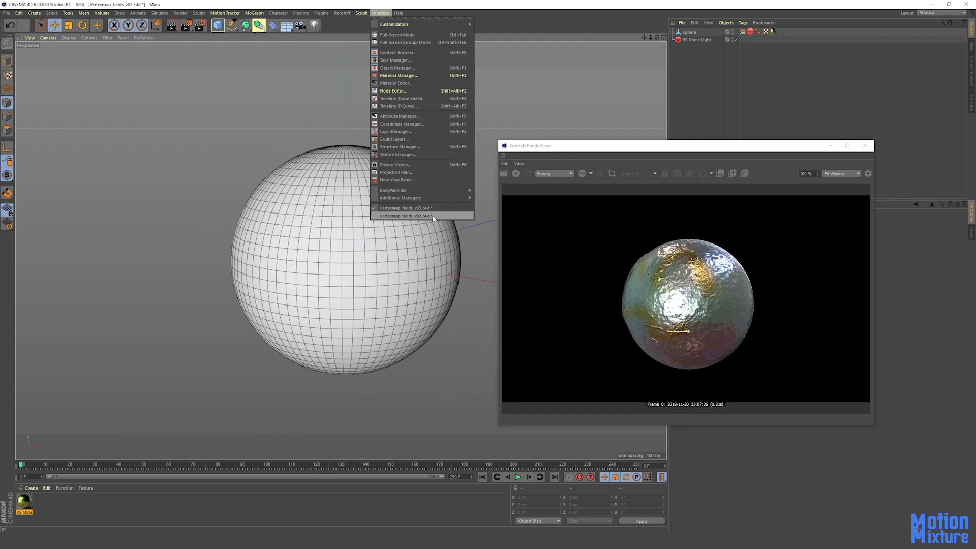
pyautogui.click(406, 216)
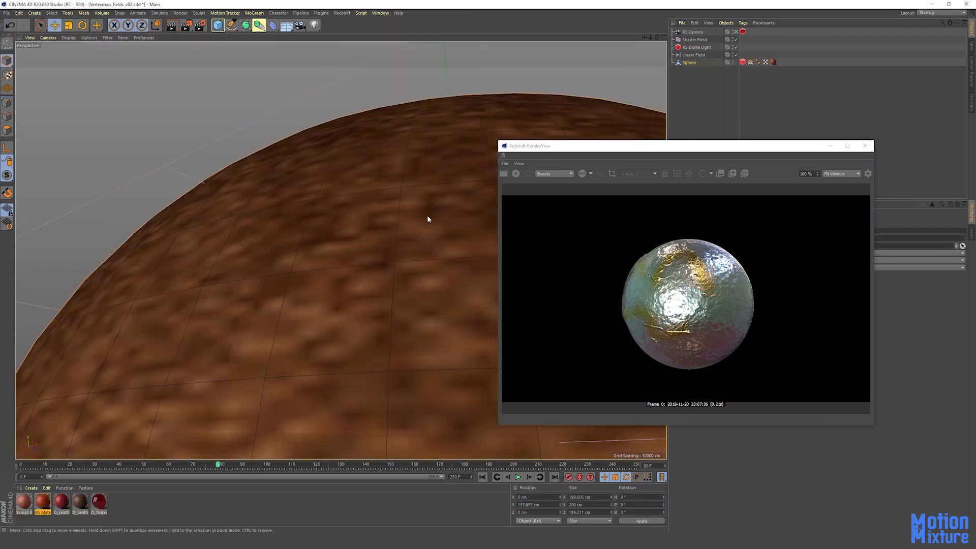
pyautogui.click(517, 173)
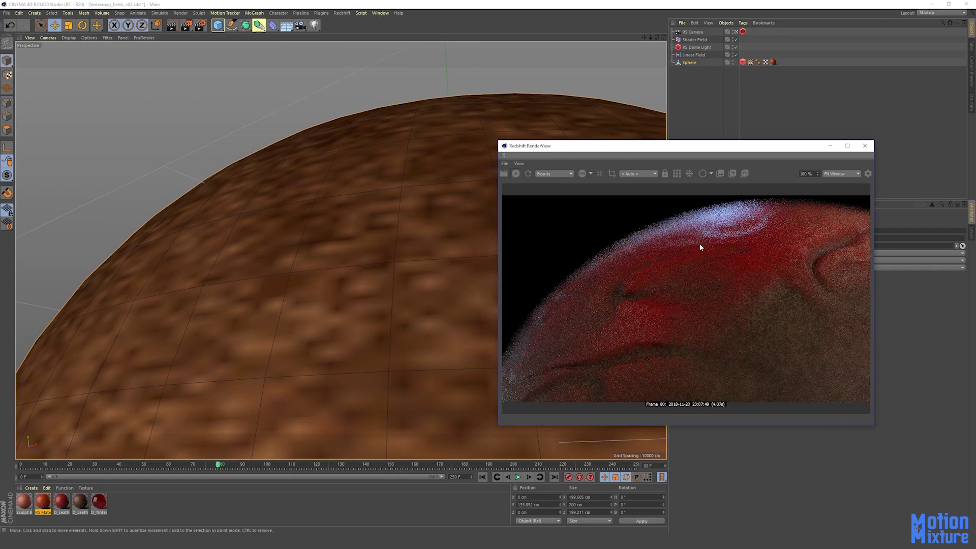
pyautogui.click(678, 173)
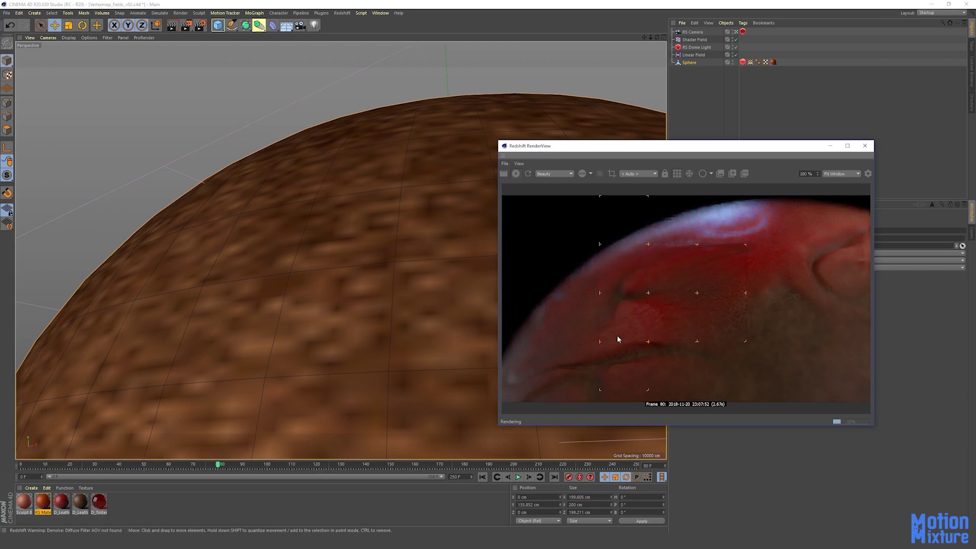
# - Open the shader graph of this project's RS Material, examine its full node network, and close the graph
pyautogui.click(43, 503)
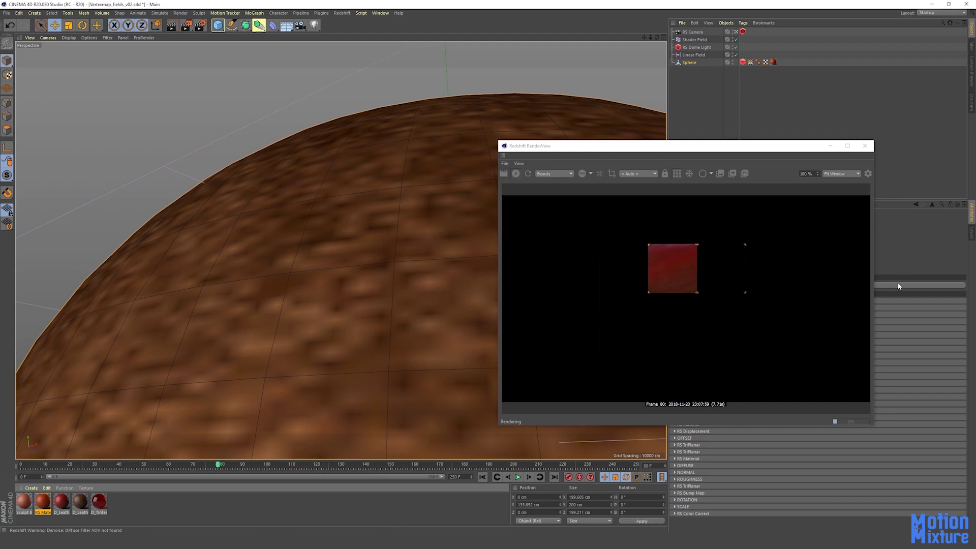
pyautogui.click(899, 285)
pyautogui.scroll(-2, 265, 306)
pyautogui.scroll(-5, 265, 305)
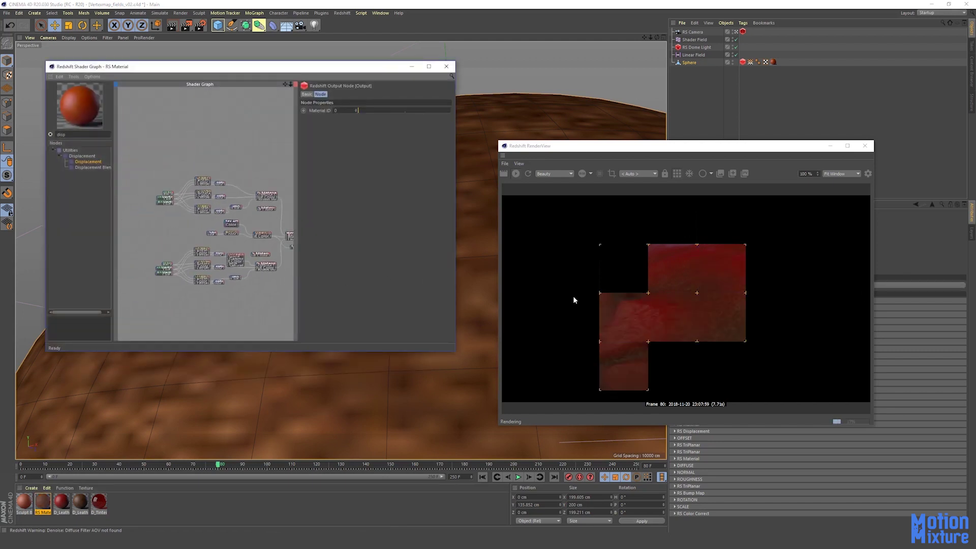
pyautogui.click(447, 67)
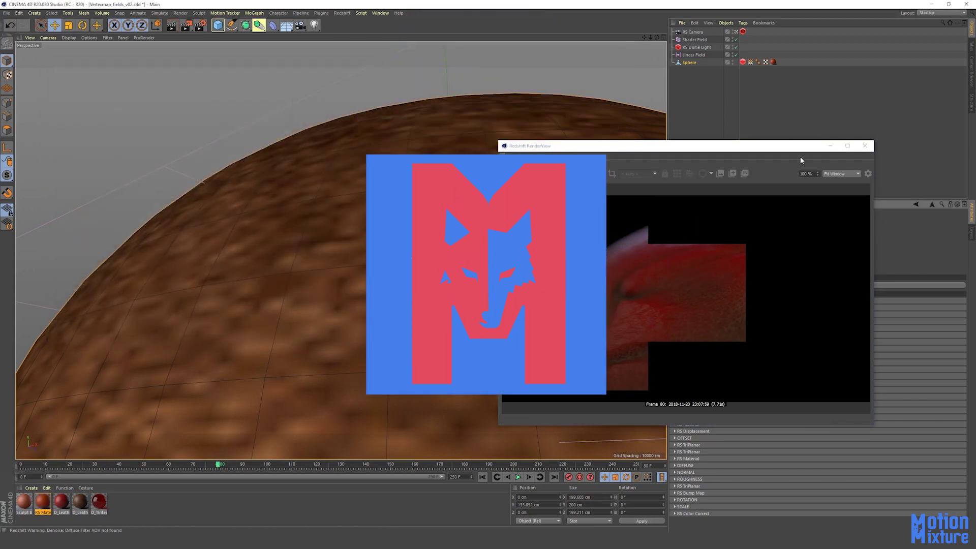
pyautogui.click(380, 12)
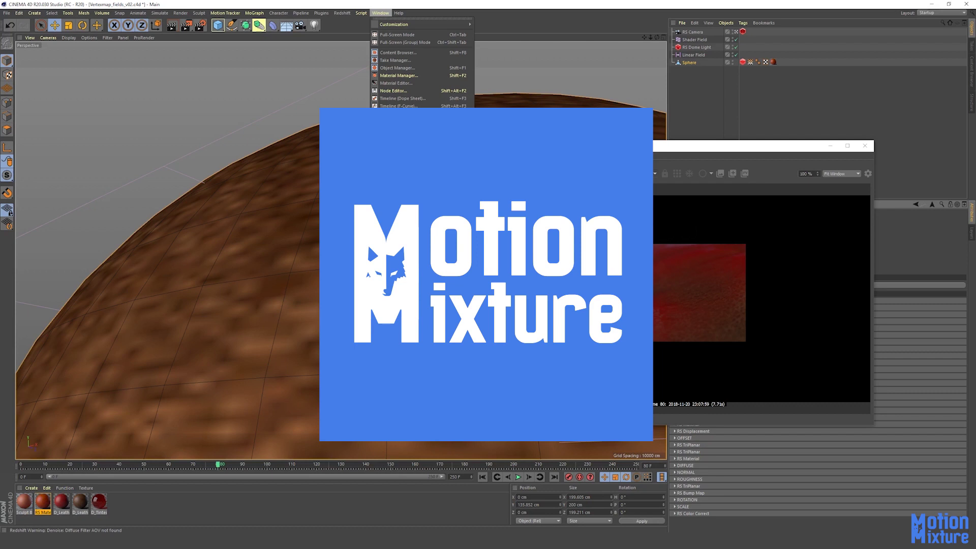